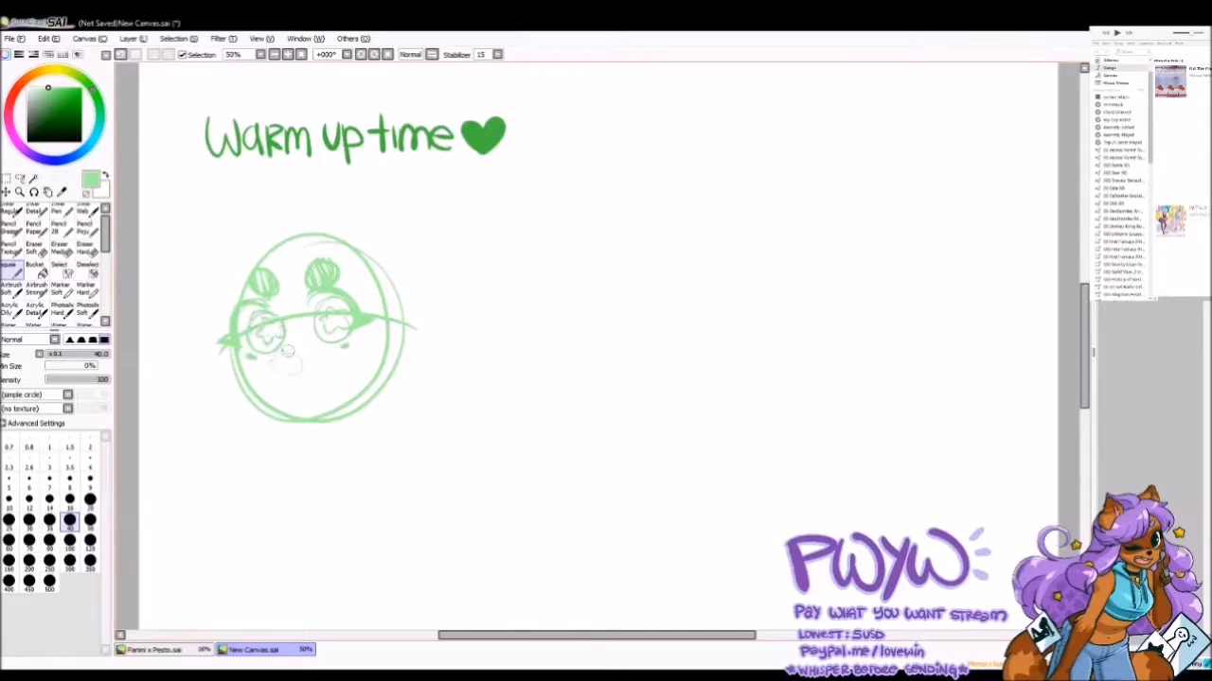
Finish the green face sketch with a nose, a smiling mouth and flowing hair around the head.
drag(270, 383, 336, 380)
drag(284, 242, 369, 284)
drag(248, 223, 189, 426)
drag(430, 326, 346, 424)
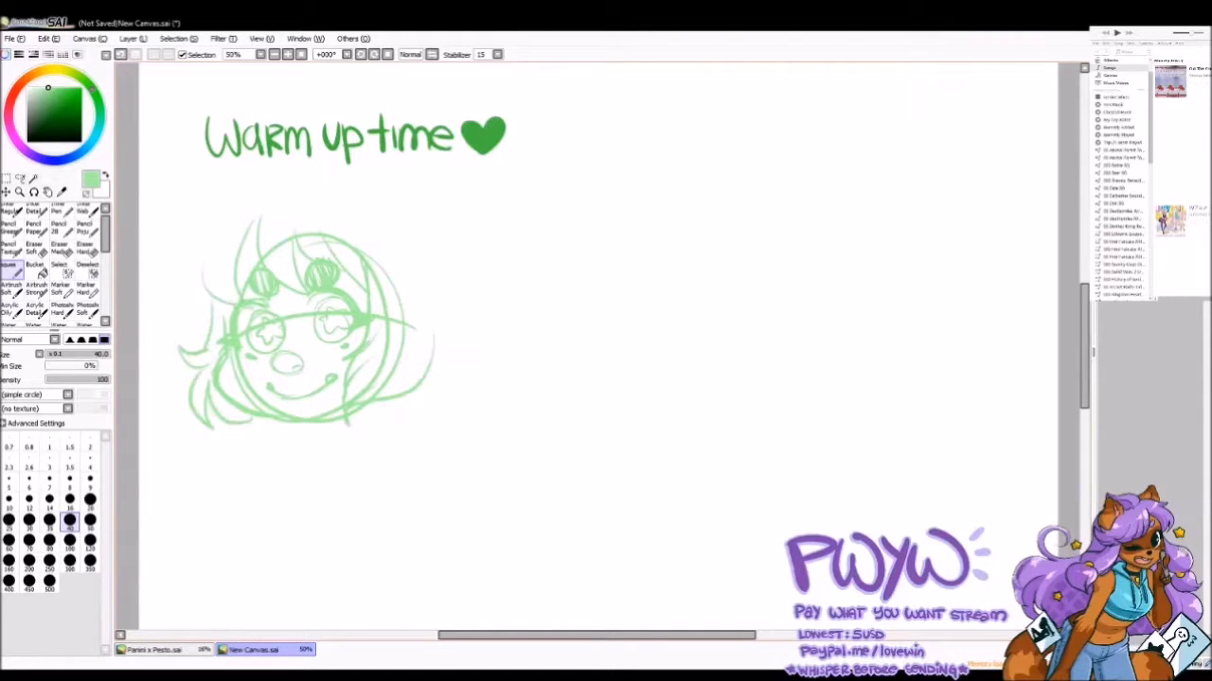
Sketch a second, round grey-green head with a curved face guideline, a small lip line and a hand against the cheek.
drag(772, 195, 762, 201)
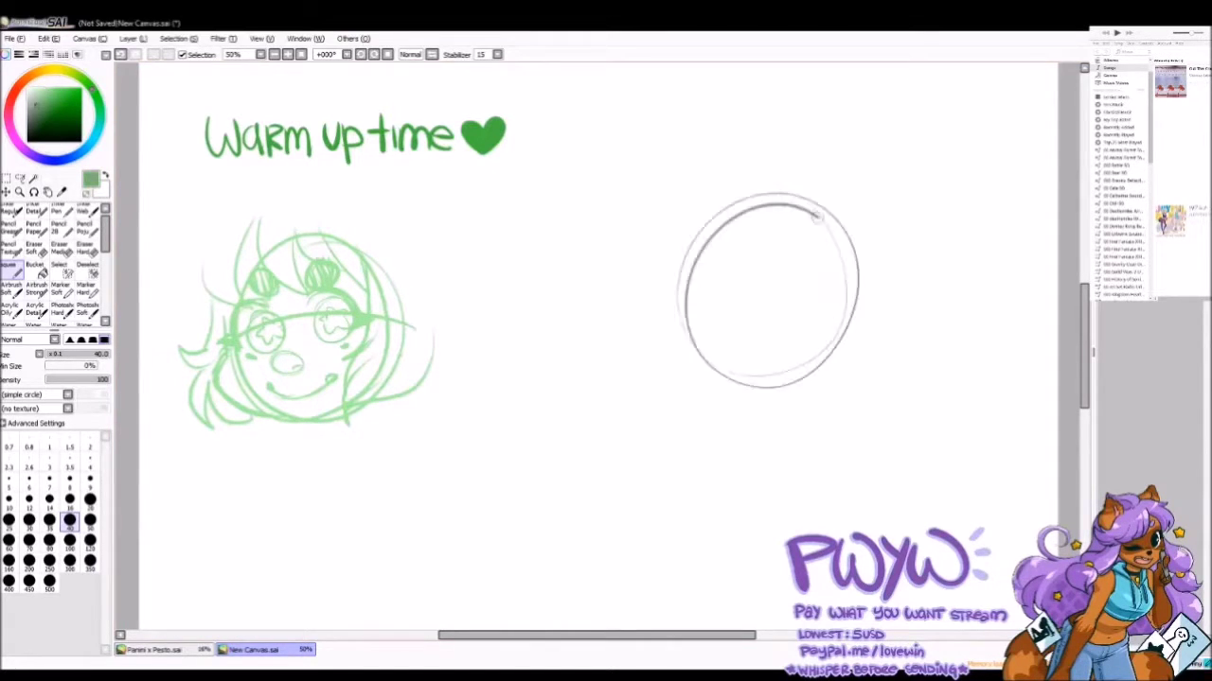
drag(838, 220, 814, 332)
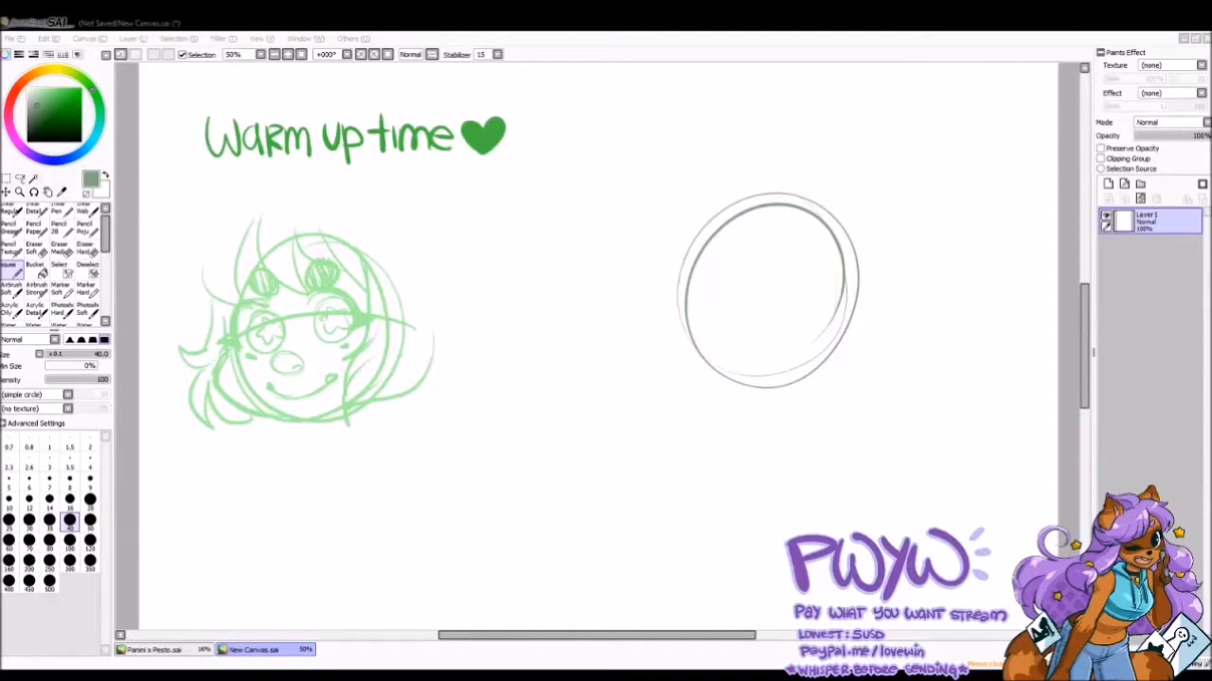
drag(842, 287, 675, 323)
drag(763, 323, 753, 382)
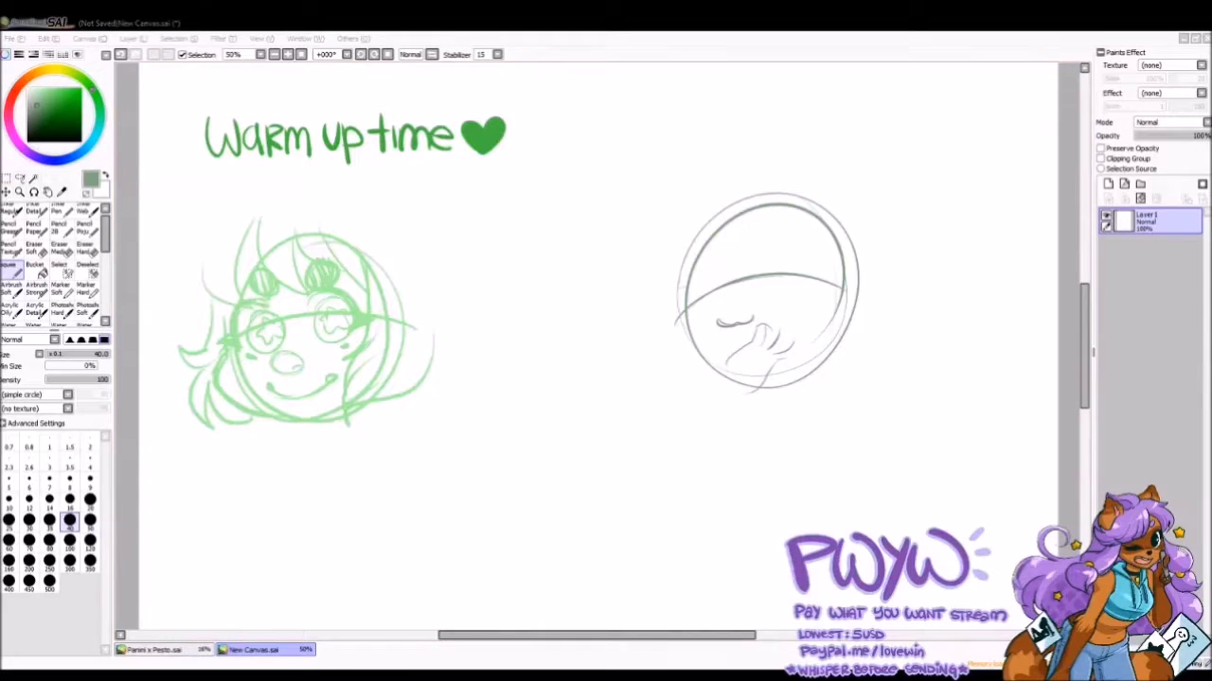
Sketch the seated body below the new head: arms, torso, hips, thighs and a book shape on the lap.
drag(738, 402, 795, 487)
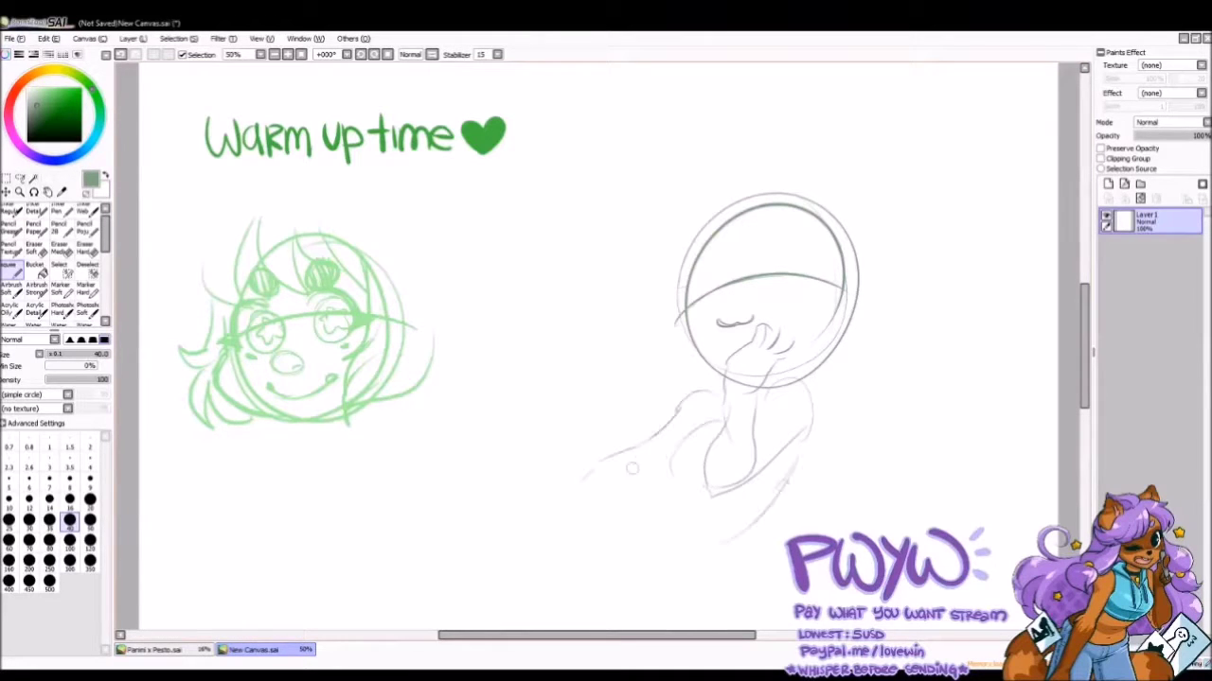
drag(804, 445, 710, 558)
scroll(710, 559, down, 4)
drag(544, 426, 700, 383)
mouse_move(573, 301)
mouse_down()
mouse_move(536, 261)
mouse_move(528, 292)
mouse_move(663, 322)
mouse_up()
drag(454, 312, 492, 502)
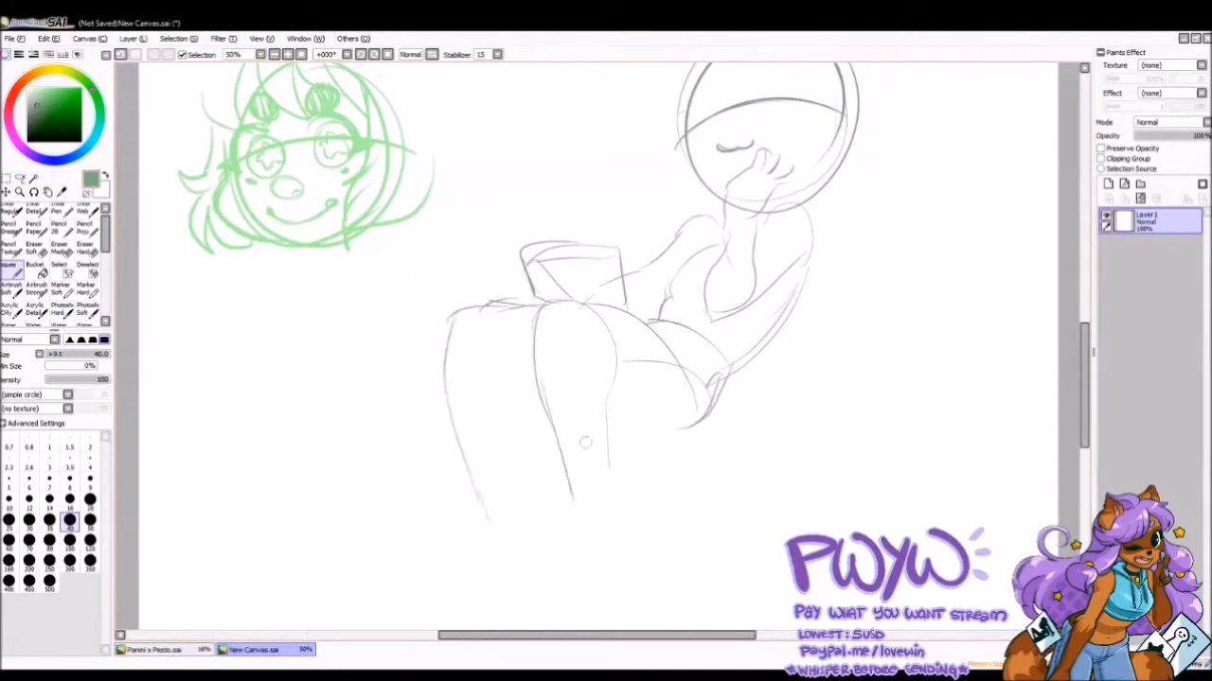
Sketch both lower legs and the feet hanging down from the knees, undoing the last stray stroke.
drag(615, 416, 568, 587)
drag(516, 393, 473, 596)
key(ctrl+z)
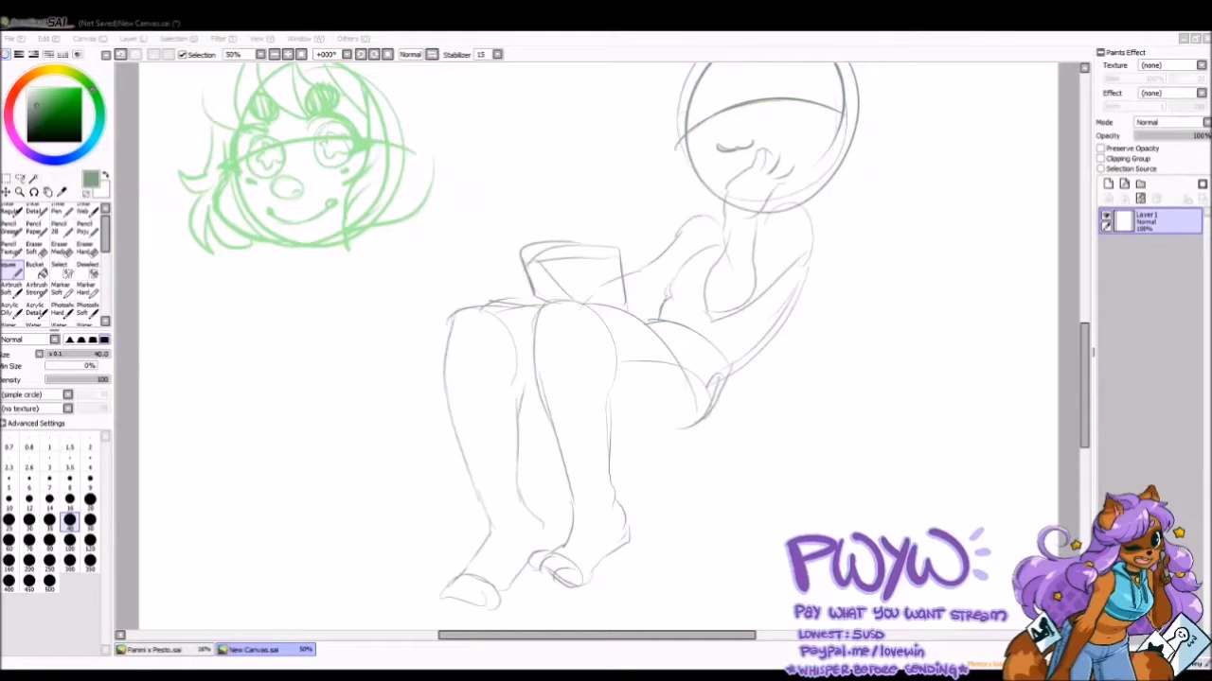
Erase the feet and ankles of the seated figure.
scroll(463, 318, up, 3)
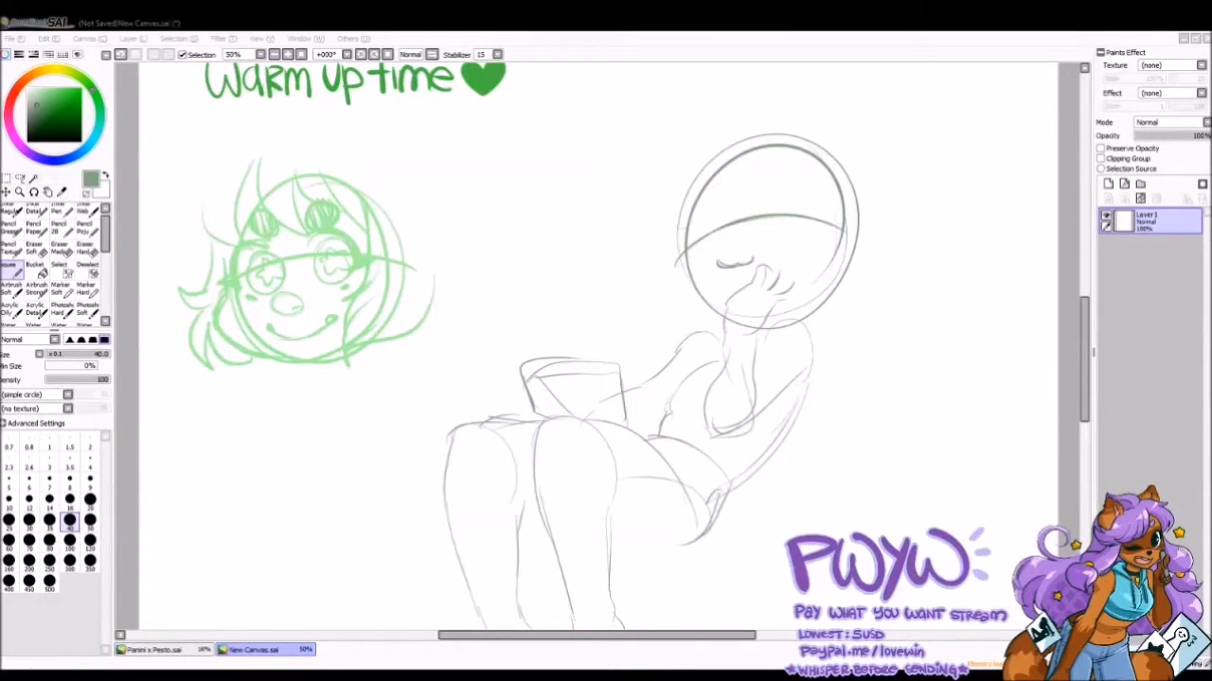
scroll(606, 341, down, 7)
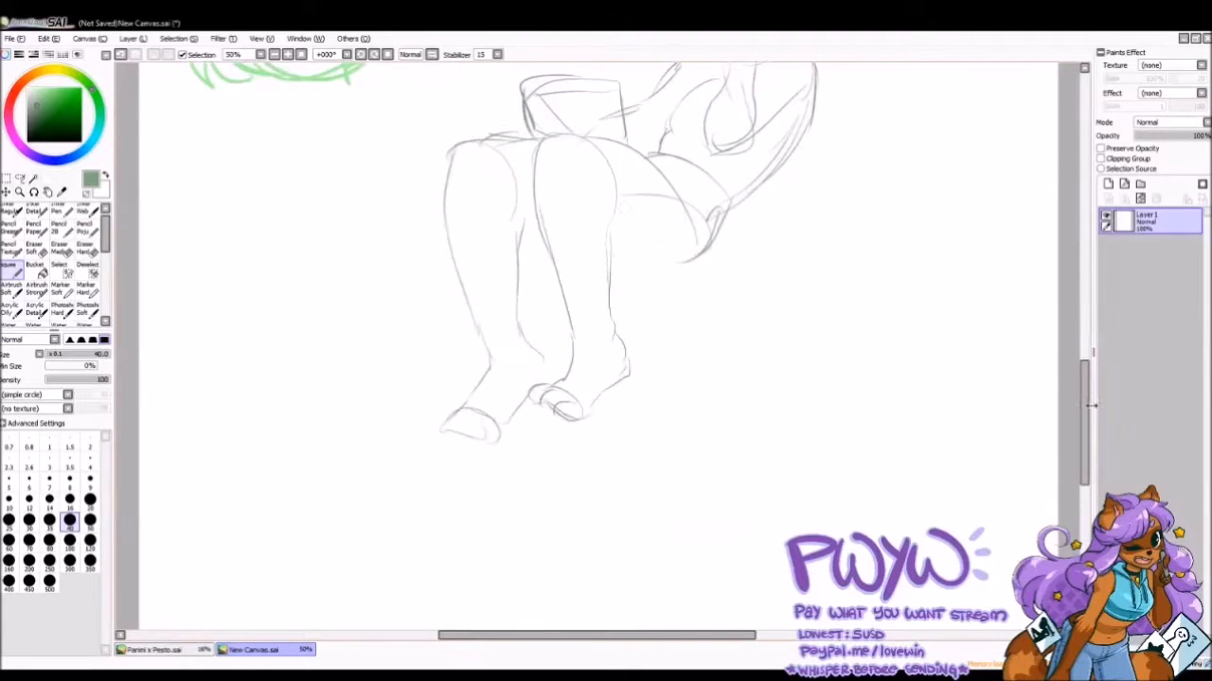
key(e)
drag(454, 284, 474, 436)
drag(530, 397, 606, 369)
key(n)
mouse_move(436, 388)
mouse_down()
mouse_move(578, 409)
mouse_move(544, 448)
mouse_move(610, 490)
mouse_move(594, 488)
mouse_move(588, 477)
mouse_move(617, 465)
mouse_move(582, 506)
mouse_up()
key(e)
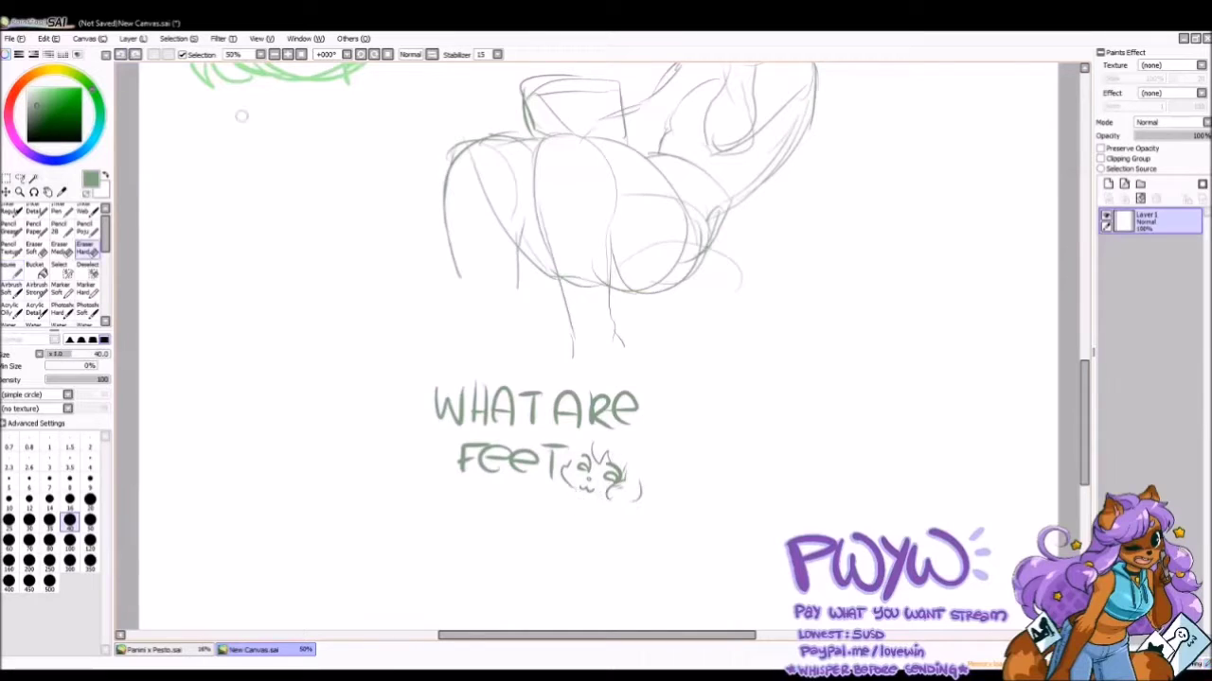
mouse_move(635, 407)
mouse_down()
mouse_move(449, 426)
mouse_move(462, 439)
mouse_up()
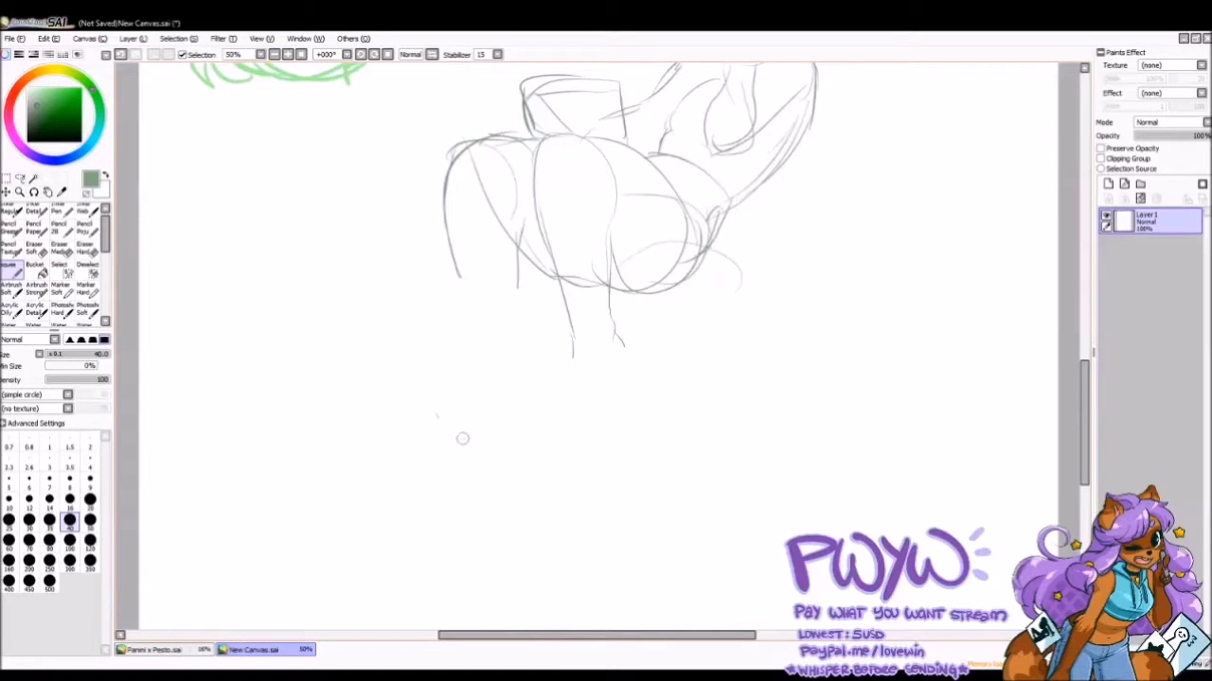
Redraw the seated figure's knees, lower legs and feet with toes.
mouse_move(567, 307)
mouse_down()
mouse_move(630, 388)
mouse_move(544, 416)
mouse_move(578, 421)
mouse_up()
drag(455, 128, 511, 142)
drag(478, 166, 606, 294)
drag(511, 133, 464, 307)
drag(522, 190, 535, 336)
drag(450, 236, 478, 369)
mouse_move(544, 274)
mouse_down()
mouse_move(502, 407)
mouse_move(435, 407)
mouse_up()
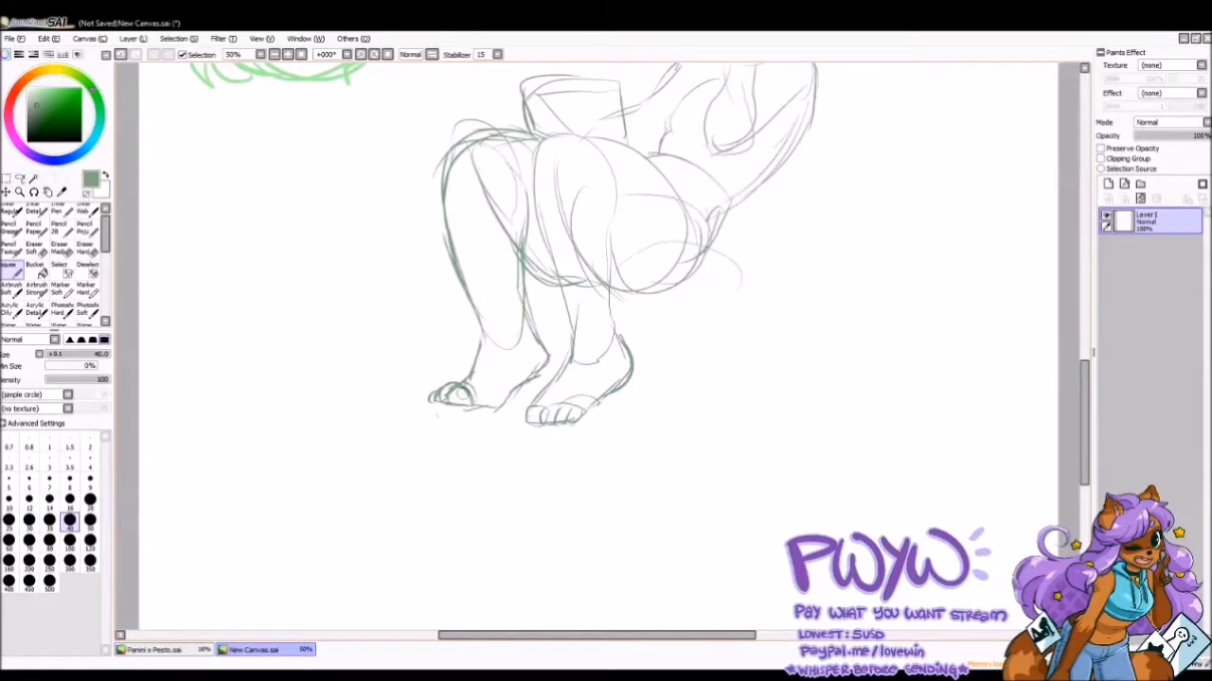
Refine the legs by rounding the knees, detailing the toes and darkening the shin, ankle and sole outlines.
drag(440, 166, 521, 128)
drag(530, 132, 591, 194)
drag(615, 317, 568, 417)
drag(516, 416, 583, 424)
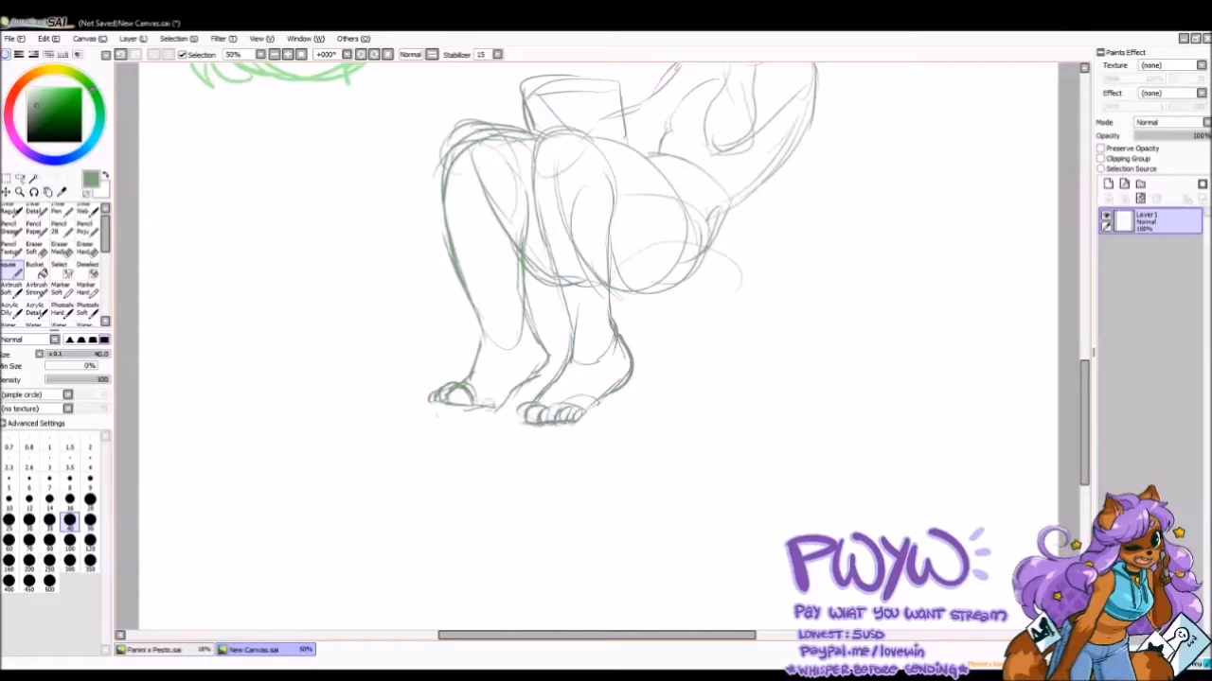
drag(431, 398, 497, 407)
drag(488, 298, 464, 383)
drag(530, 302, 545, 383)
drag(449, 213, 488, 359)
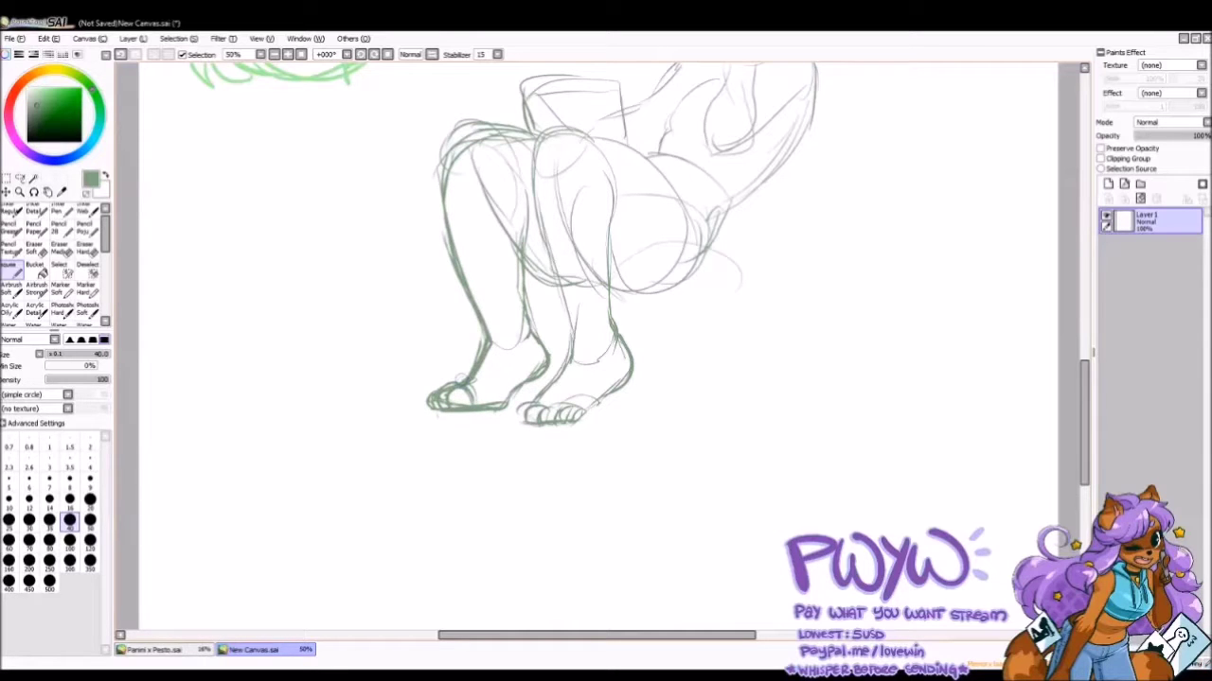
Refine the raised forearm and chest lines and add a vertical guideline to the head.
scroll(463, 373, up, 5)
mouse_move(768, 238)
mouse_down()
mouse_move(793, 263)
mouse_move(767, 398)
mouse_up()
drag(714, 303, 662, 388)
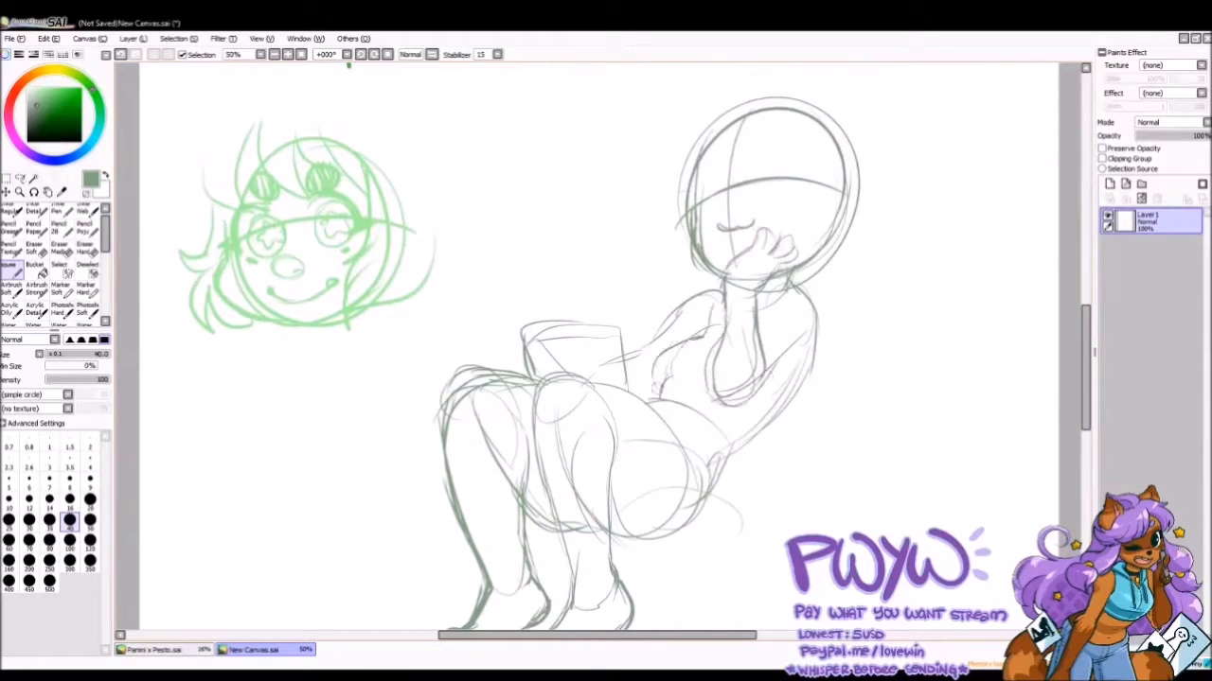
Erase the seated figure's head circles and face lines around the raised hand.
key(e)
drag(691, 123, 738, 265)
drag(748, 189, 847, 123)
drag(724, 123, 823, 255)
drag(799, 265, 776, 303)
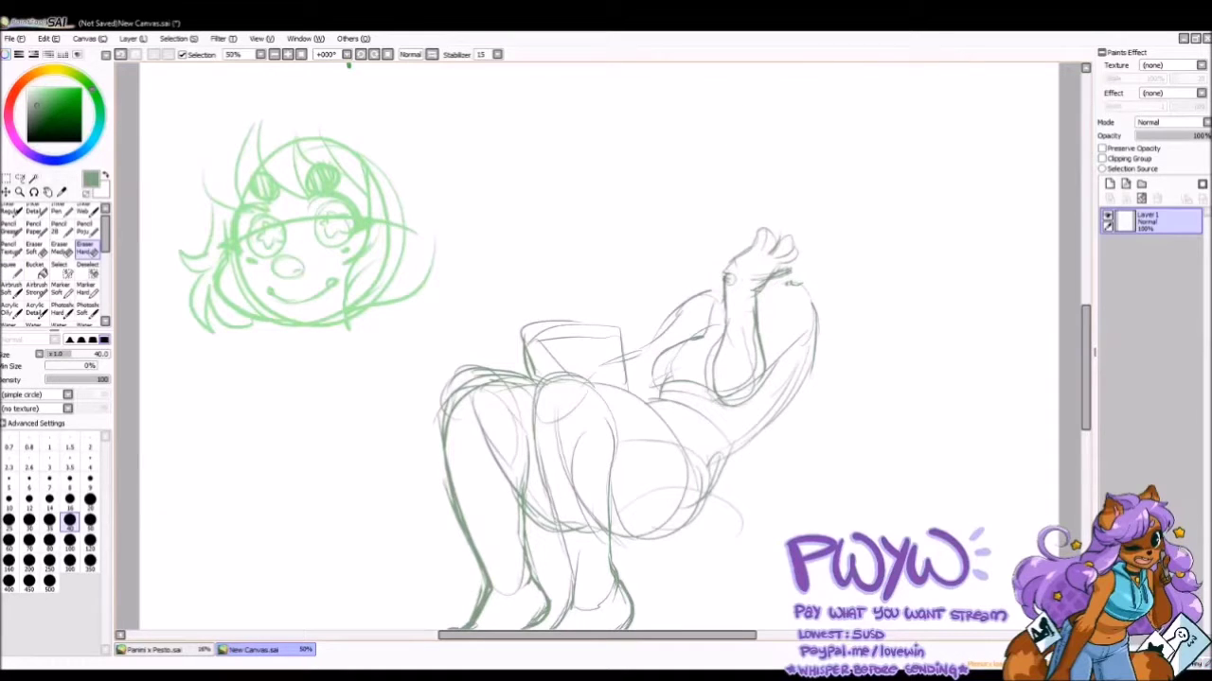
Redraw the raised hand, wrist and forearm down to the elbow with darker lines.
key(n)
mouse_move(728, 250)
mouse_down()
mouse_move(748, 360)
mouse_move(738, 400)
mouse_up()
key(e)
key(n)
mouse_move(722, 322)
mouse_down()
mouse_move(724, 405)
mouse_move(708, 396)
mouse_up()
drag(710, 397, 762, 409)
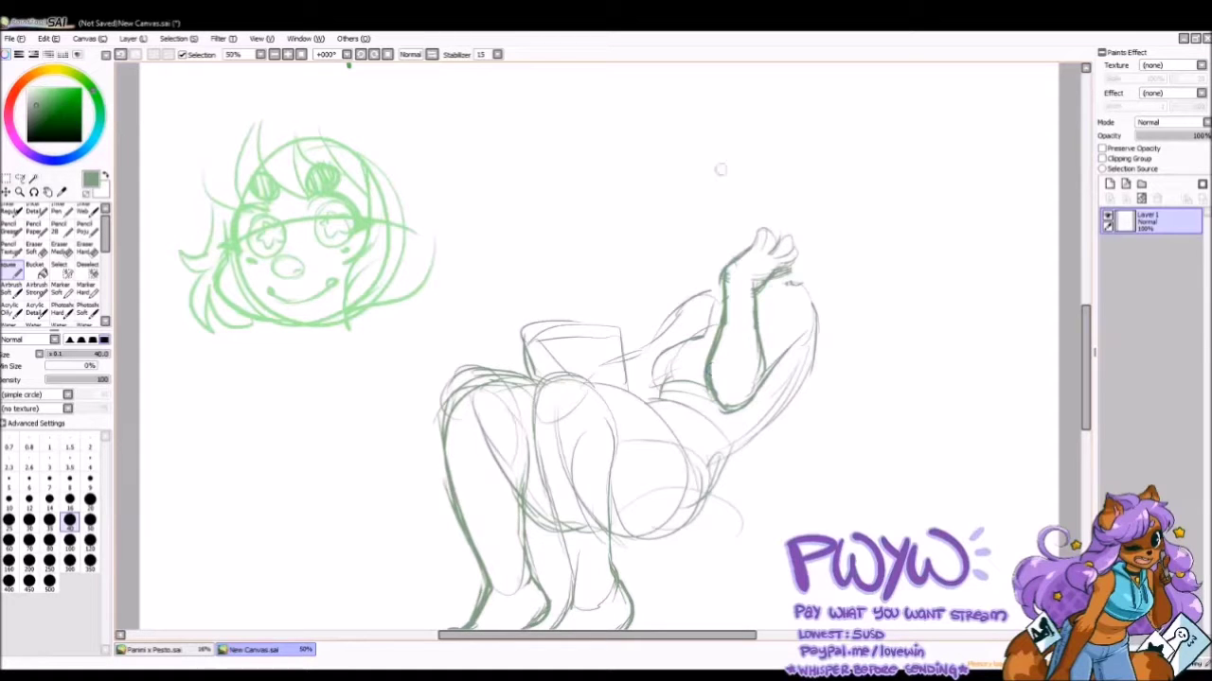
Redraw the back and the head circle, and sketch a tail curling from the hip beneath the feet.
drag(814, 284, 705, 501)
drag(729, 142, 790, 236)
drag(691, 123, 814, 237)
scroll(747, 218, down, 2)
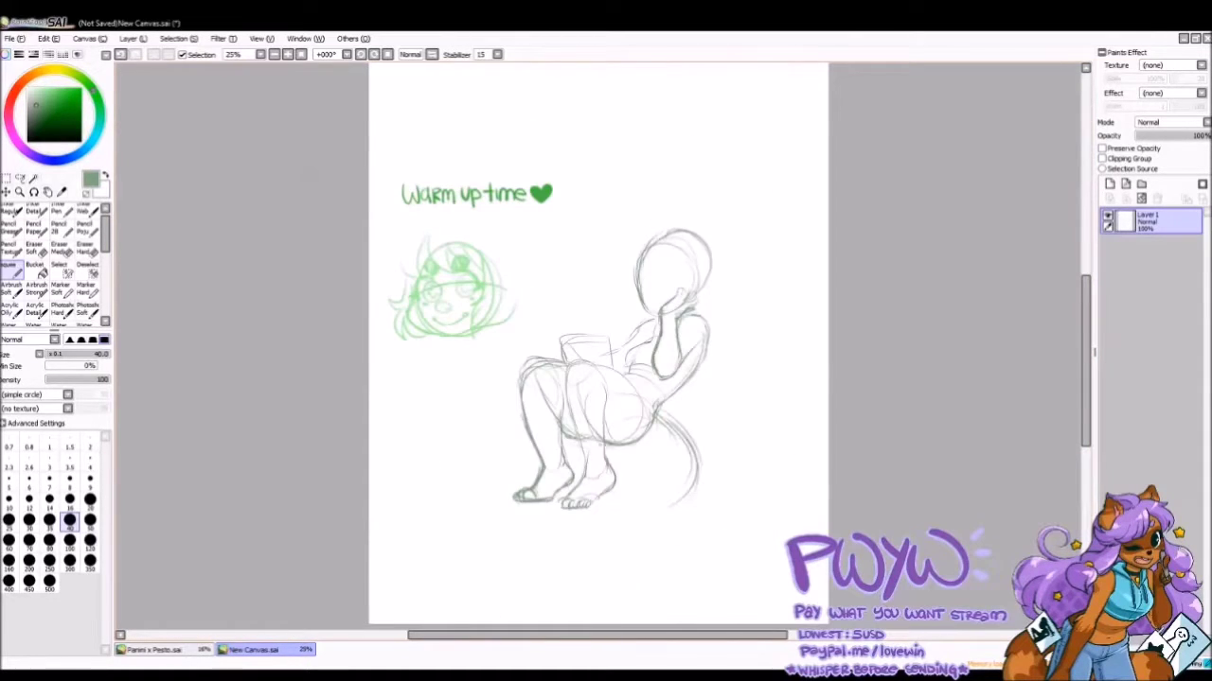
drag(515, 492, 654, 445)
Handwrite "Can one sit on their own tail... wont it hurt" around the head and doodle a small curly-haired face below.
mouse_move(625, 149)
mouse_down()
mouse_move(615, 166)
mouse_move(703, 165)
mouse_up()
mouse_move(625, 178)
mouse_down()
mouse_move(644, 195)
mouse_move(752, 206)
mouse_up()
drag(613, 201, 683, 215)
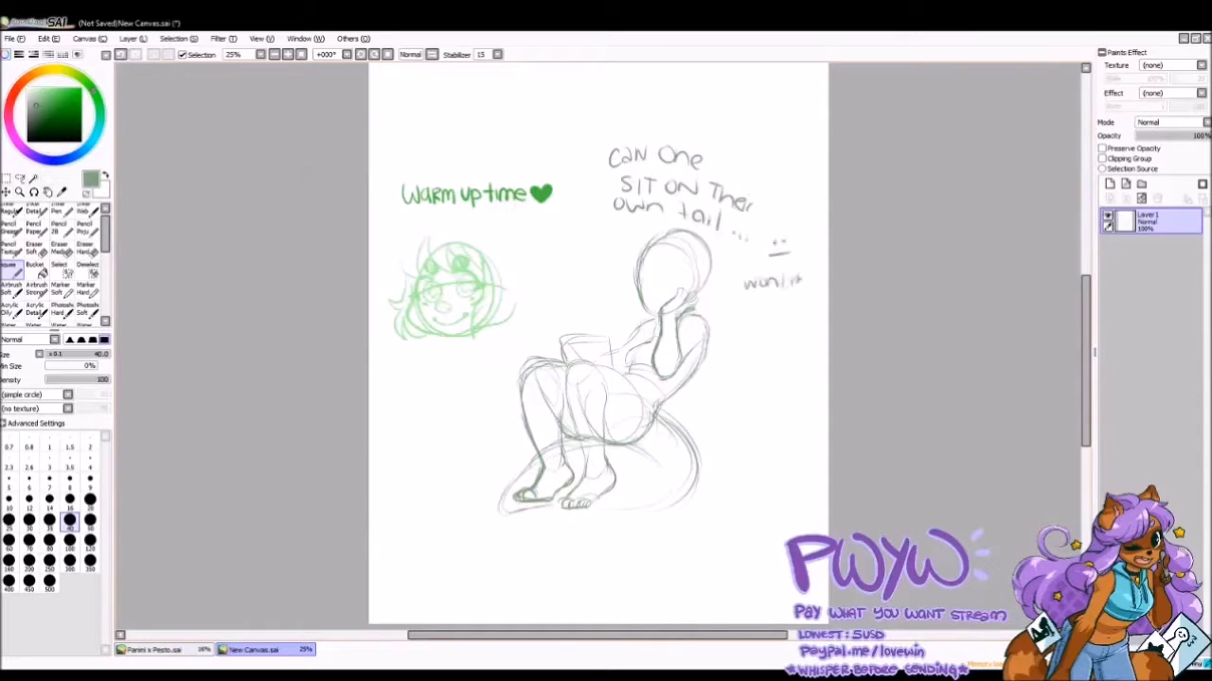
drag(747, 378, 795, 379)
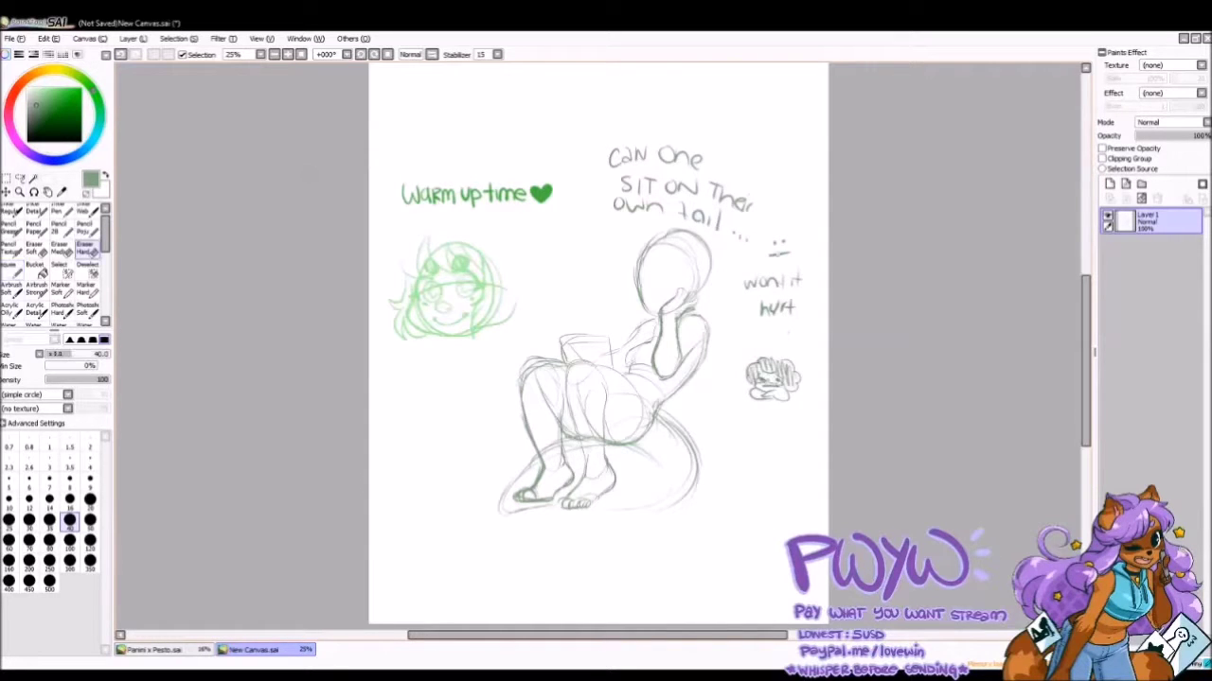
Draw a cloud-shaped thought bubble around the handwritten question.
drag(629, 108, 810, 251)
drag(729, 256, 786, 331)
drag(605, 161, 587, 223)
drag(516, 244, 554, 253)
drag(762, 339, 778, 354)
Erase the tail end around the feet and sketch an alternative tail extending behind the figure.
drag(502, 506, 545, 454)
mouse_move(653, 407)
mouse_down()
mouse_move(705, 478)
mouse_move(733, 490)
mouse_up()
drag(757, 511, 790, 501)
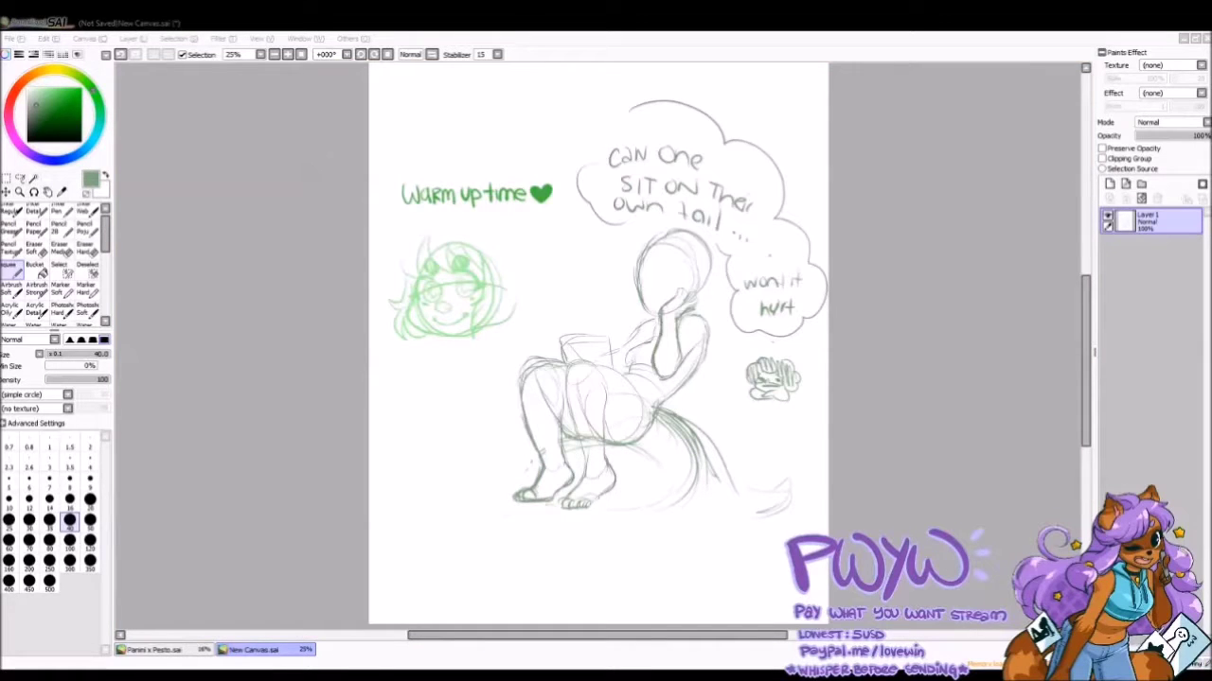
Redraw the tail tip beneath the feet and sketch a large curved loop behind the figure's back.
drag(478, 502, 568, 448)
drag(700, 431, 753, 407)
drag(700, 312, 758, 350)
drag(762, 389, 712, 433)
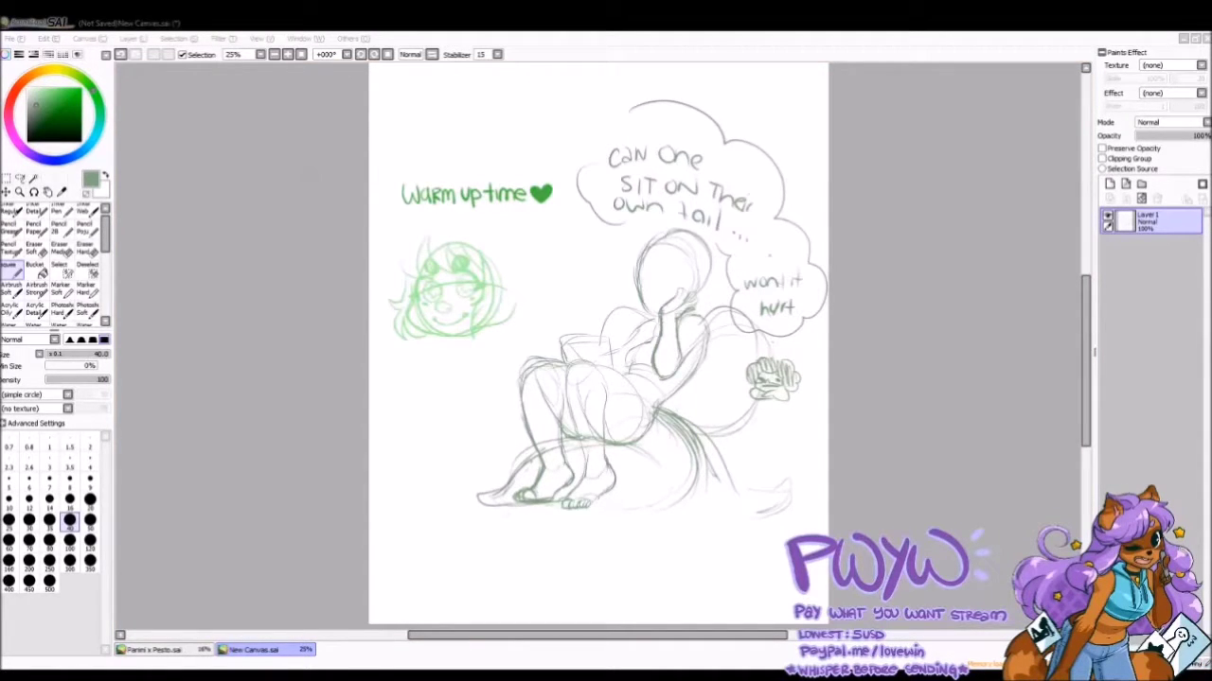
Refine the head outline, adding the ear, small shapes on top of the head and crossed face guidelines.
key(ctrl+plus)
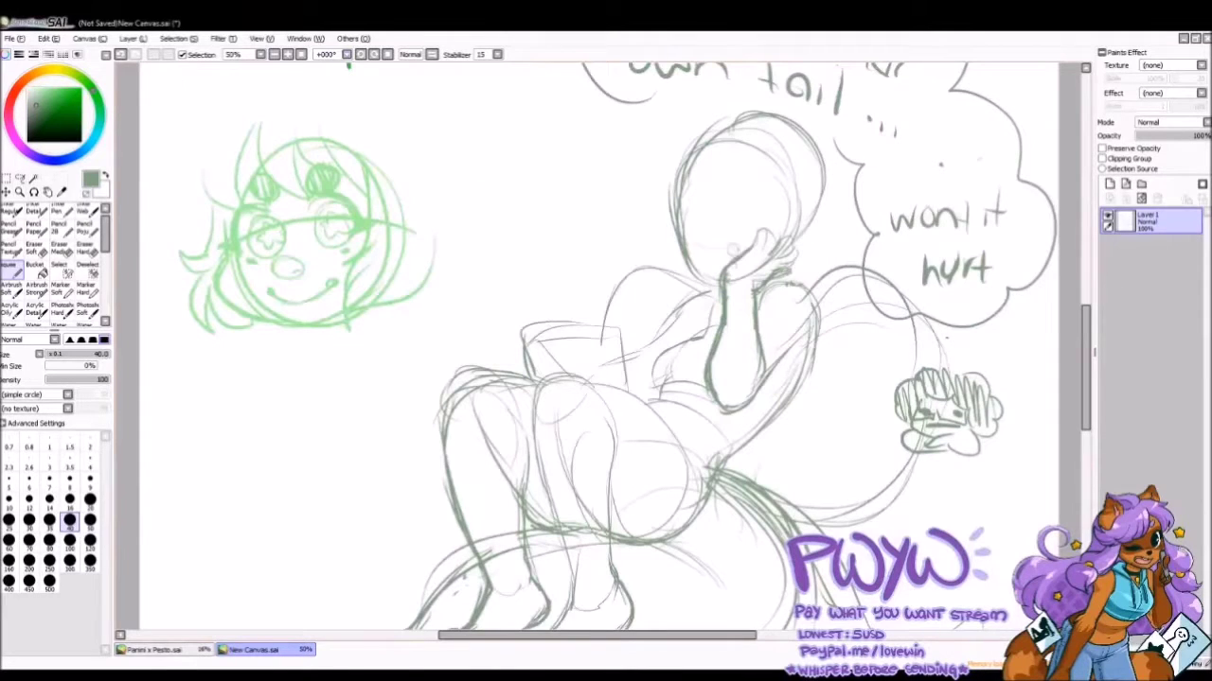
mouse_move(676, 151)
mouse_down()
mouse_move(691, 275)
mouse_move(705, 137)
mouse_up()
drag(662, 227, 715, 303)
mouse_move(719, 118)
mouse_down()
mouse_move(829, 137)
mouse_move(785, 147)
mouse_up()
mouse_move(700, 128)
mouse_down()
mouse_move(714, 111)
mouse_move(724, 275)
mouse_up()
drag(677, 203, 801, 197)
Lower the sketch layer's opacity to 50%, add a new layer above it and choose a blue colour.
drag(1201, 136, 1169, 136)
click(1109, 184)
click(13, 121)
mouse_move(717, 121)
mouse_down()
mouse_move(674, 213)
mouse_move(778, 207)
mouse_up()
key(ctrl+plus)
key(ctrl+z)
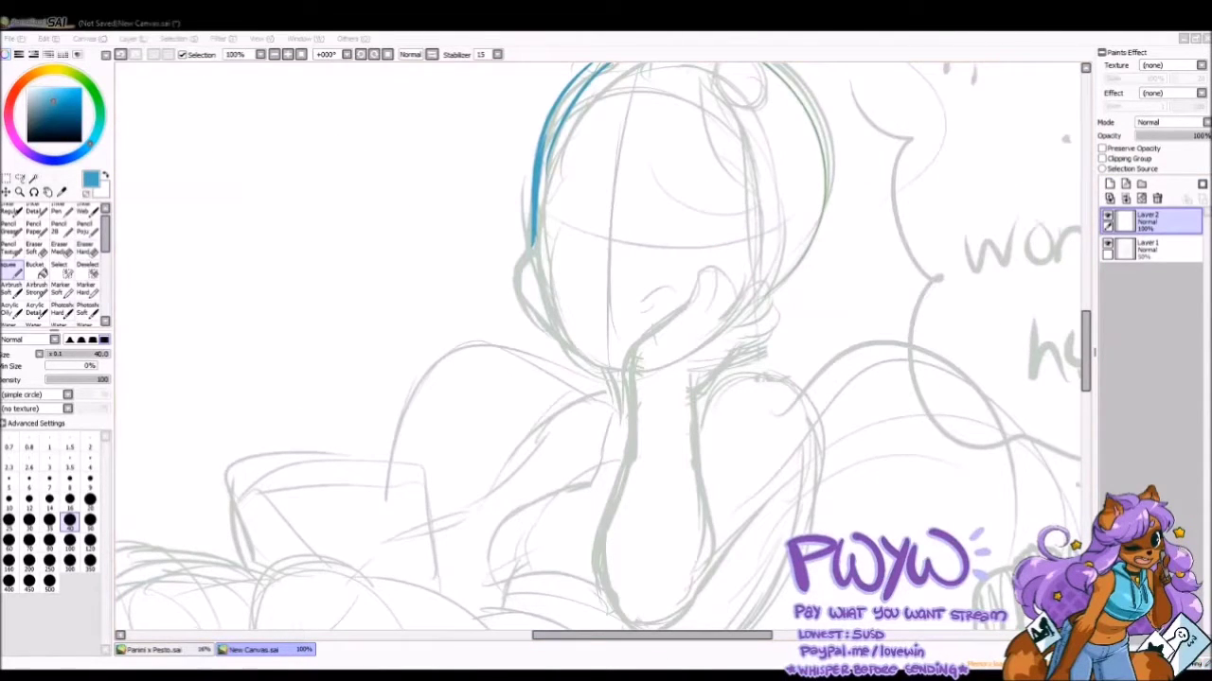
key(ctrl+minus)
key(ctrl+minus)
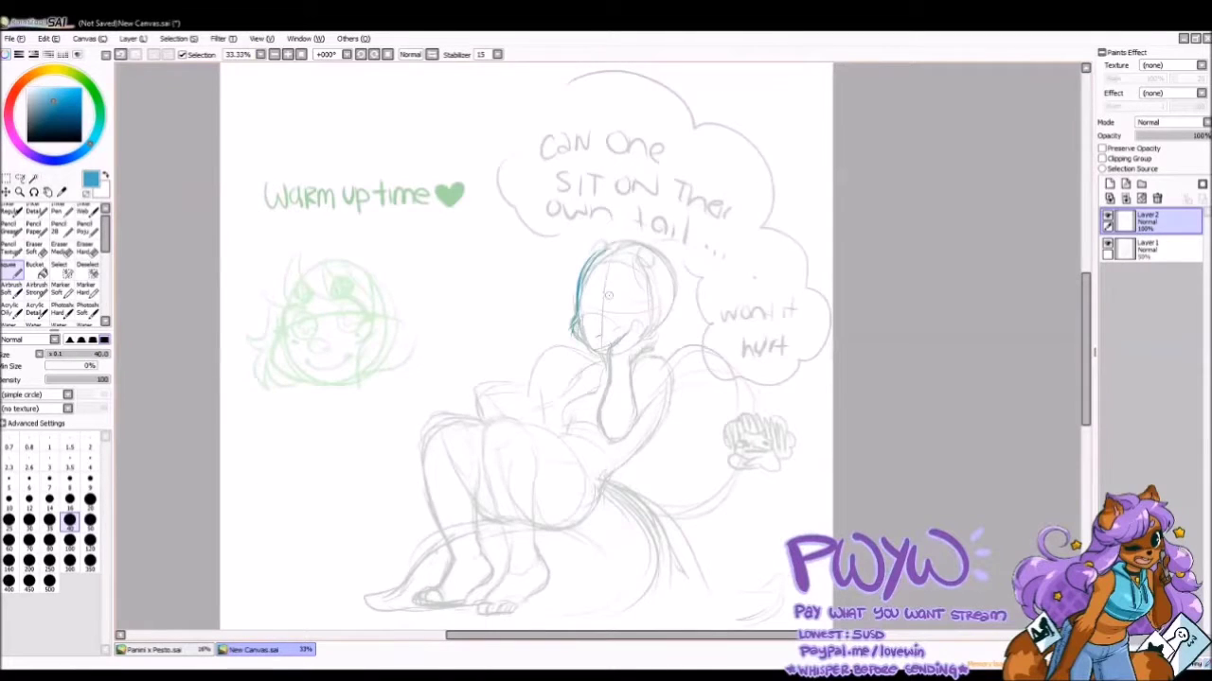
key(ctrl+s)
Draw the face in blue over the faded sketch: both eyes, nose, cheek outline and bangs.
drag(605, 299, 634, 297)
key(ctrl+plus)
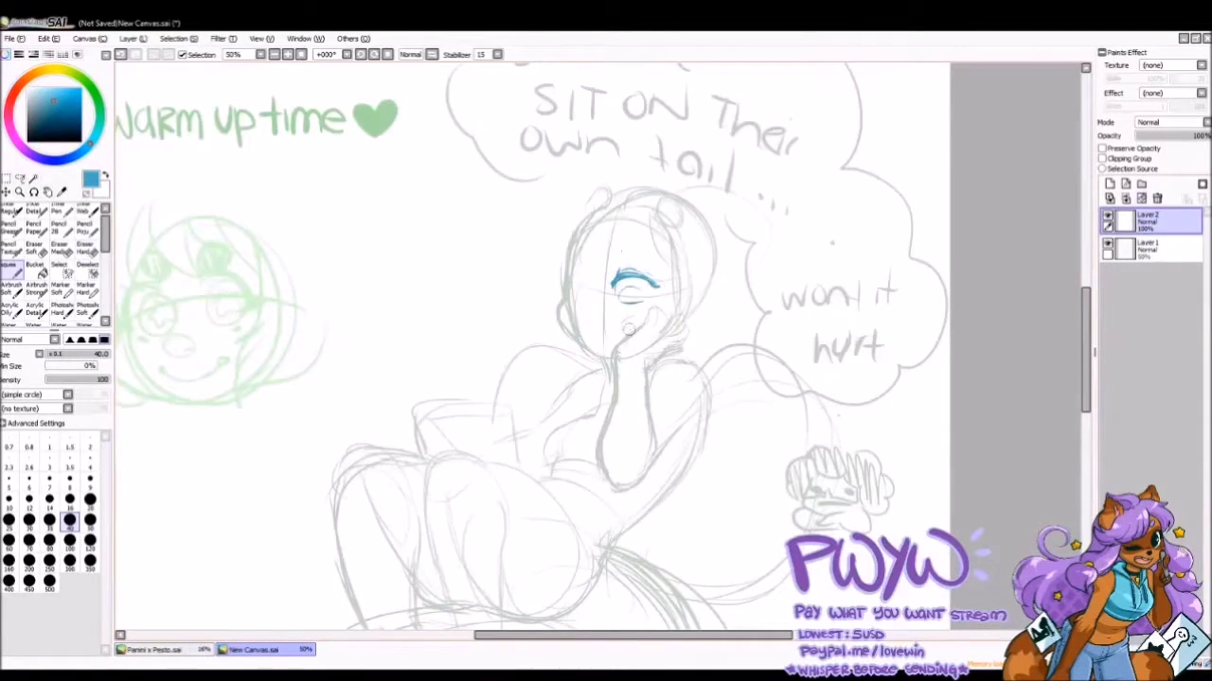
drag(564, 269, 613, 323)
drag(562, 248, 572, 352)
drag(605, 216, 663, 280)
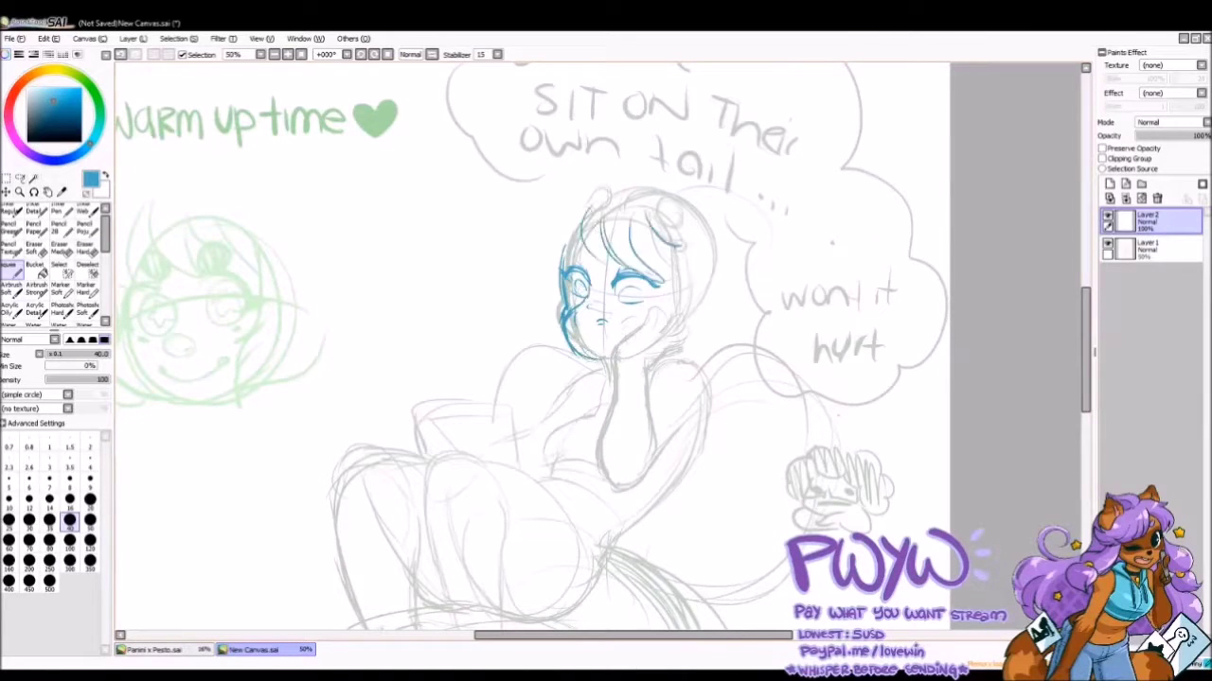
drag(662, 239, 693, 284)
Outline the shoulder, bent arm, supporting hand and waist in blue.
drag(664, 356, 663, 497)
drag(545, 478, 625, 540)
drag(627, 328, 606, 497)
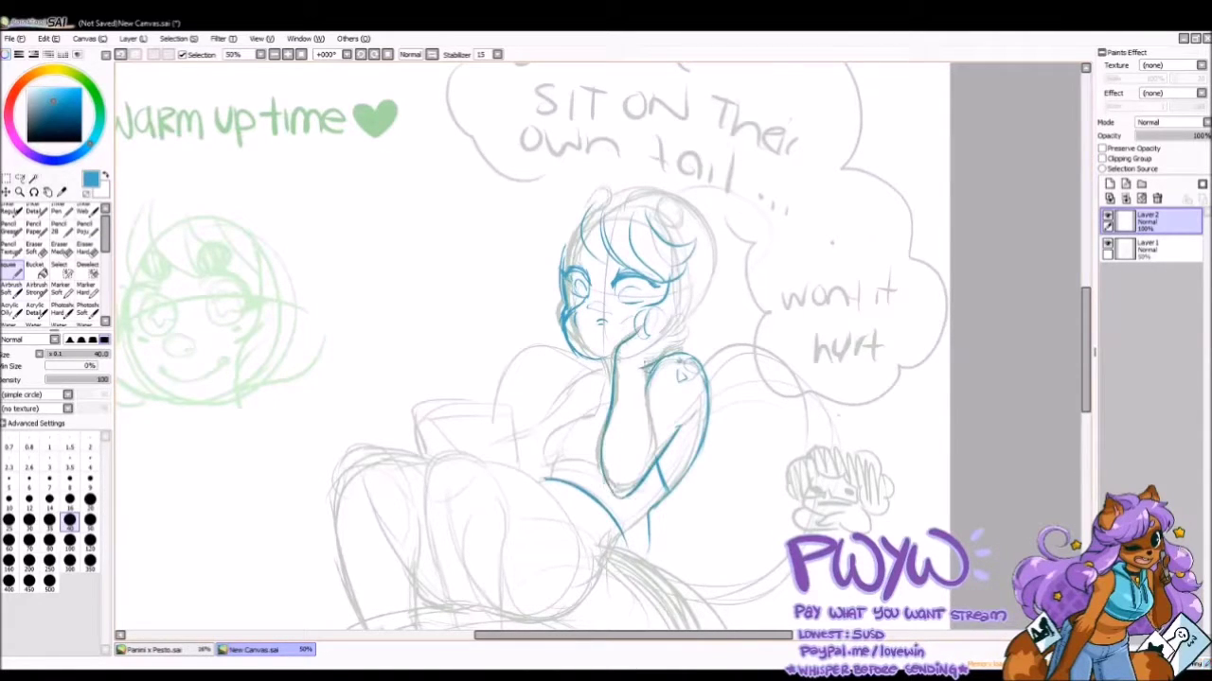
Add the mouth, details around both eyes and loose hair strands beside the face in blue.
drag(614, 335, 624, 346)
drag(579, 265, 605, 315)
drag(643, 257, 663, 316)
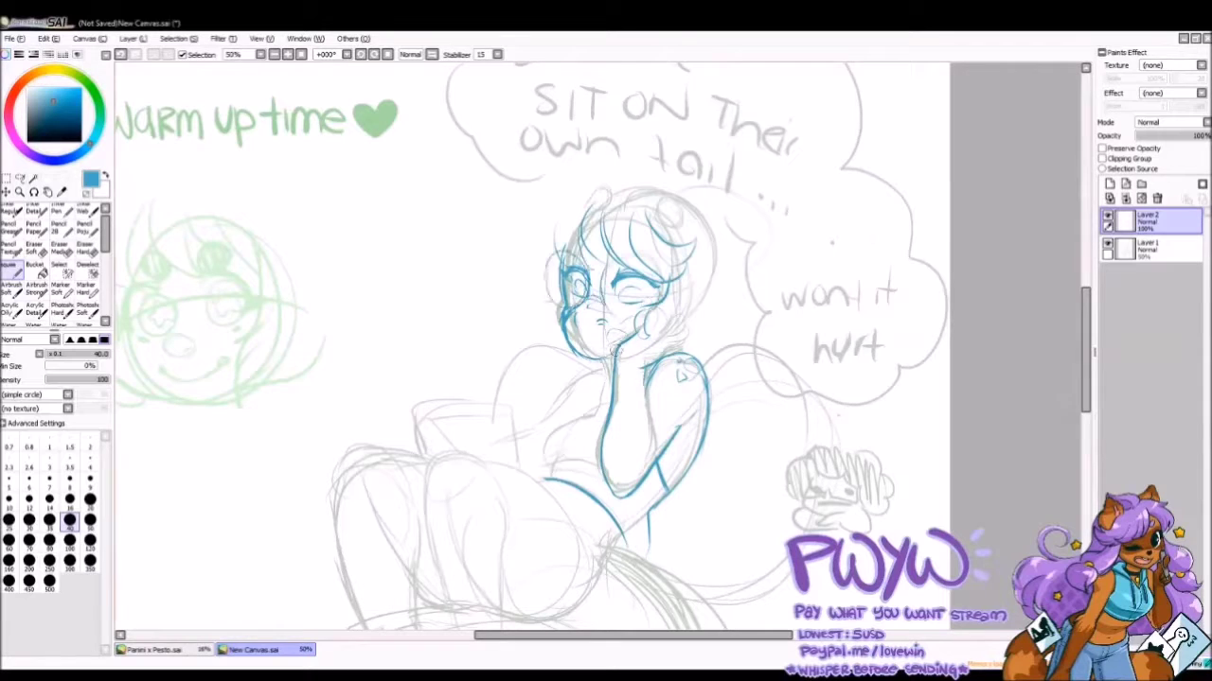
drag(568, 249, 549, 309)
Outline the neck, far shoulder, chest, hip and underside of the thigh in blue.
drag(606, 347, 621, 377)
mouse_move(605, 371)
mouse_down()
mouse_move(538, 464)
mouse_move(532, 445)
mouse_move(593, 432)
mouse_up()
scroll(530, 346, down, 3)
drag(573, 354, 532, 443)
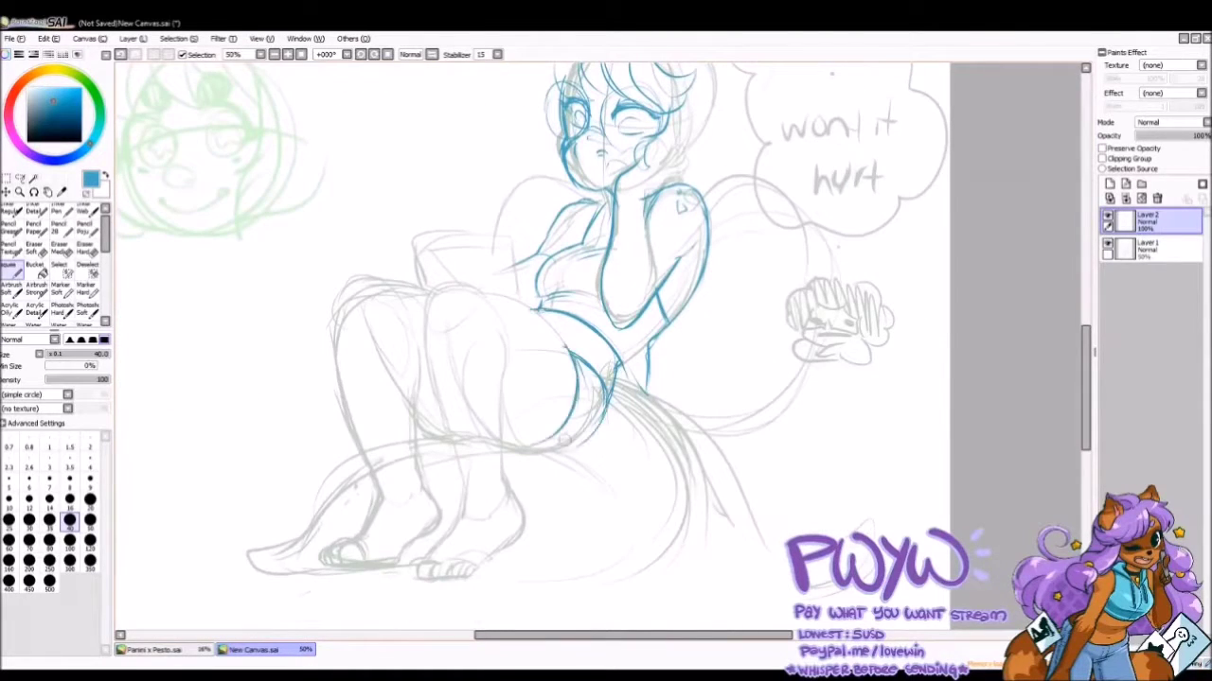
drag(606, 413, 502, 460)
Outline the near thigh, knee, lower leg and foot with toes in blue.
drag(454, 294, 579, 347)
drag(431, 284, 426, 488)
drag(494, 326, 525, 558)
drag(493, 554, 454, 578)
drag(459, 464, 416, 568)
Draw the tail's upper edge in blue from behind the hip, under the legs and toward the tip, erasing stray lines.
drag(526, 449, 601, 478)
key(e)
drag(568, 459, 609, 488)
key(n)
drag(460, 435, 260, 548)
drag(597, 433, 612, 469)
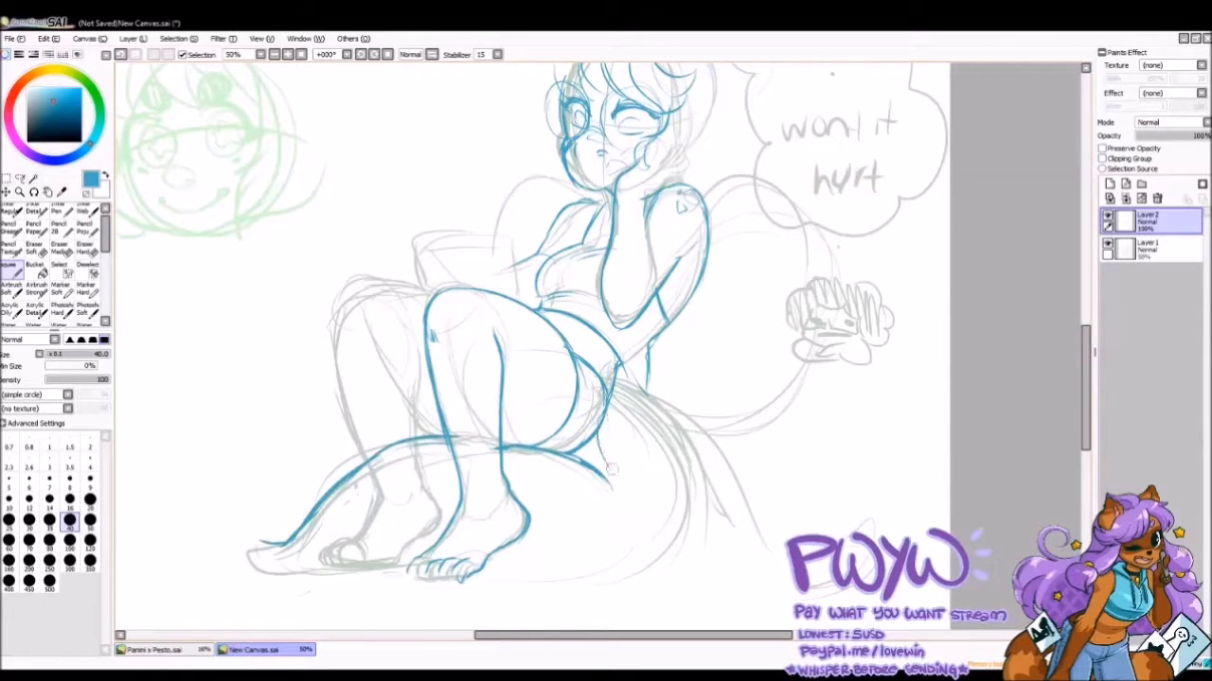
Outline the far leg and the lower edge of the tail near its tip in blue.
drag(438, 284, 355, 462)
drag(407, 337, 424, 435)
drag(251, 544, 412, 570)
Handwrite "cool" with a heart and a short mention beside the figure, and extend the tail's lower edge under the feet.
mouse_move(352, 166)
mouse_down()
mouse_move(333, 185)
mouse_move(392, 132)
mouse_up()
drag(417, 114, 438, 142)
drag(322, 207, 412, 172)
drag(424, 172, 438, 159)
drag(403, 559, 452, 574)
Handwrite a blue note beside the legs about not being bothered to switch out the music.
drag(194, 248, 242, 242)
drag(208, 298, 263, 284)
drag(203, 336, 327, 275)
mouse_move(209, 371)
mouse_down()
mouse_move(237, 402)
mouse_move(312, 355)
mouse_up()
drag(232, 424, 293, 407)
mouse_move(248, 446)
mouse_down()
mouse_move(299, 428)
mouse_move(307, 478)
mouse_up()
Draw the tail's long outer curve in blue from the hip around and beneath the feet to the tip.
mouse_move(610, 378)
mouse_down()
mouse_move(655, 398)
mouse_move(691, 563)
mouse_up()
key(Delete)
key(Delete)
key(Delete)
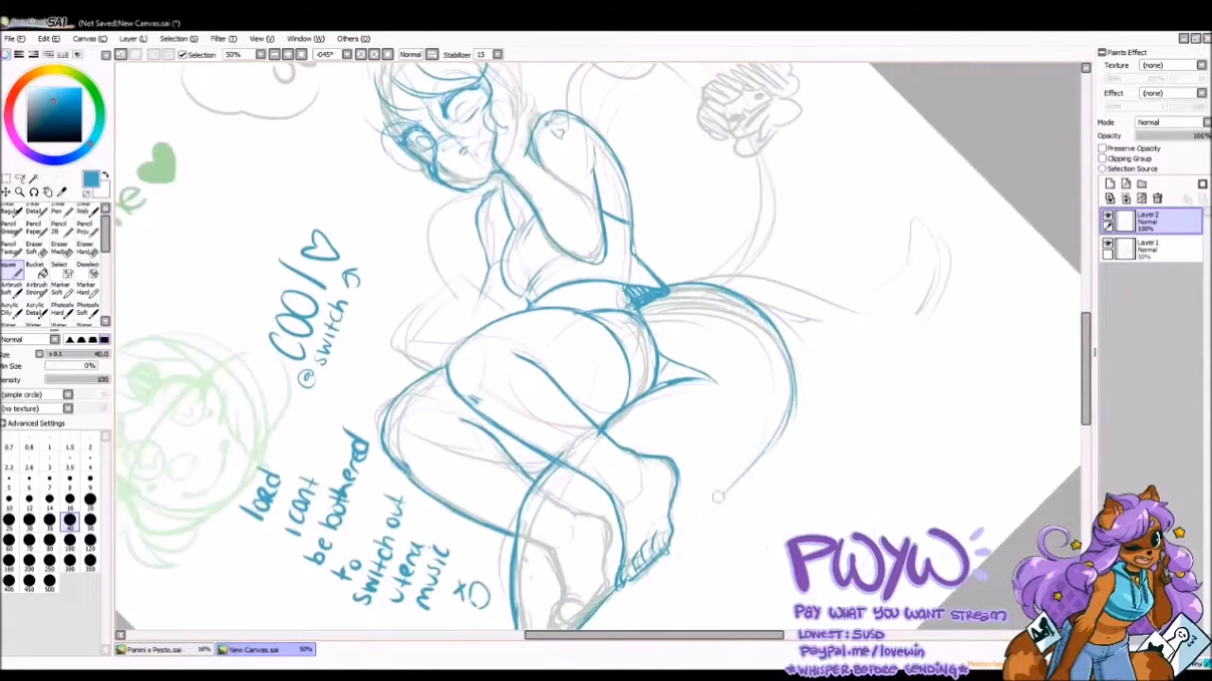
drag(776, 417, 682, 549)
scroll(432, 306, down, 5)
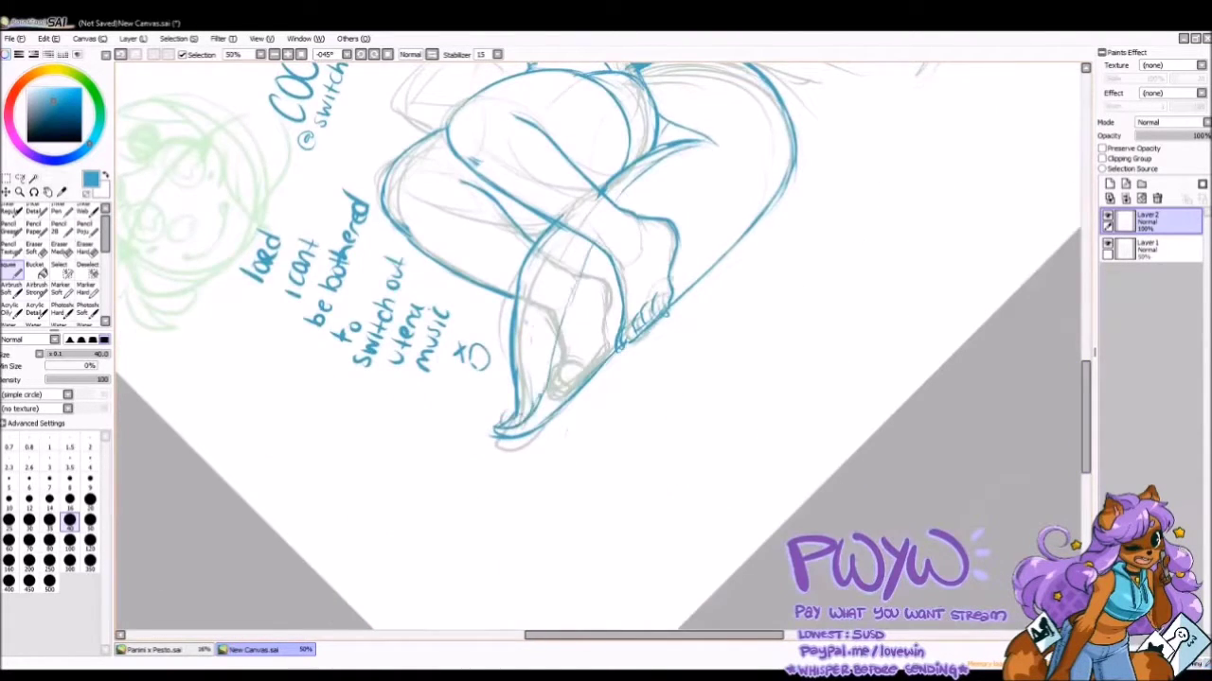
Erase the handwritten note about switching out the music.
key(e)
key(minus)
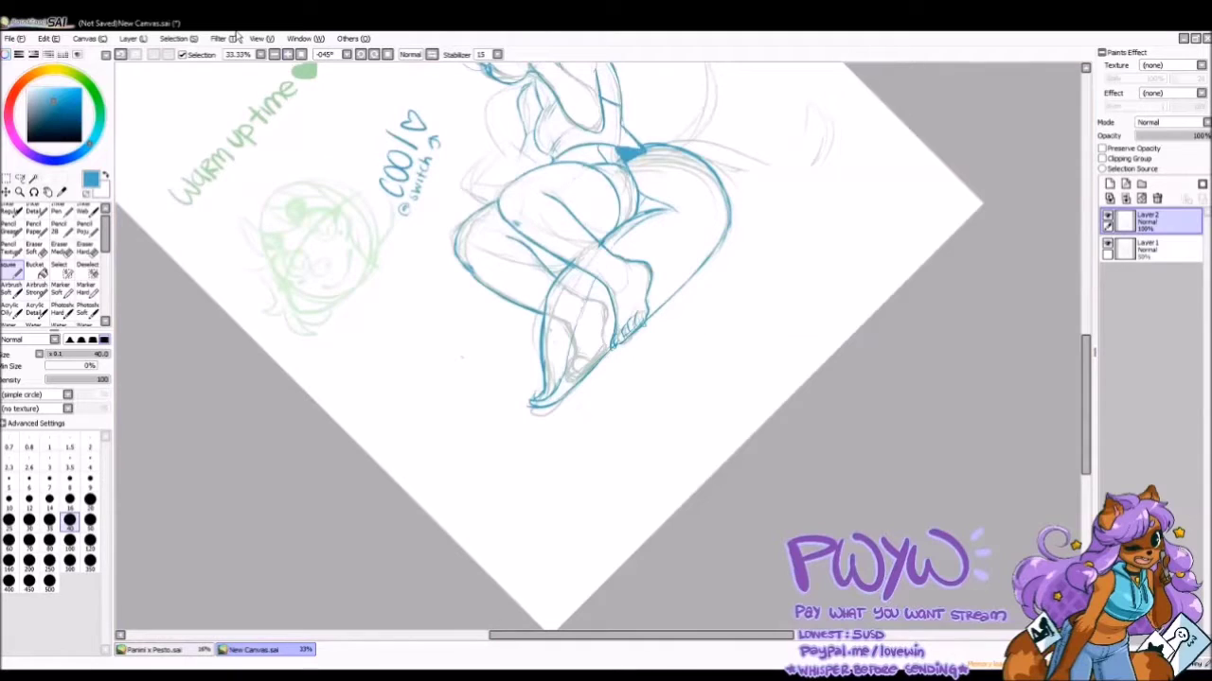
Outline the book shape on the lap and the start of the curved loop behind the shoulder in blue.
scroll(473, 331, up, 4)
mouse_move(554, 331)
mouse_down()
mouse_move(492, 323)
mouse_move(454, 368)
mouse_up()
drag(568, 208, 677, 161)
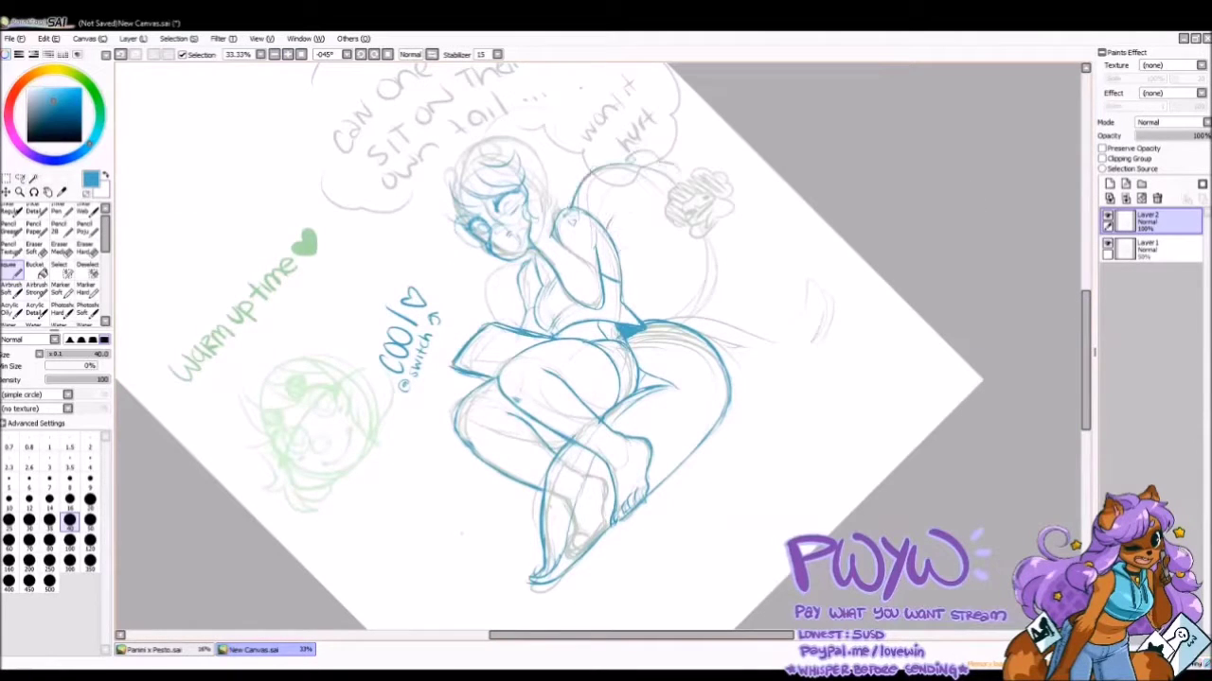
Sketch the scalloped edge of the curved loop behind the back and the hair's outer contour with two small rounded horns in blue.
mouse_move(606, 170)
mouse_down()
mouse_move(728, 251)
mouse_move(725, 327)
mouse_up()
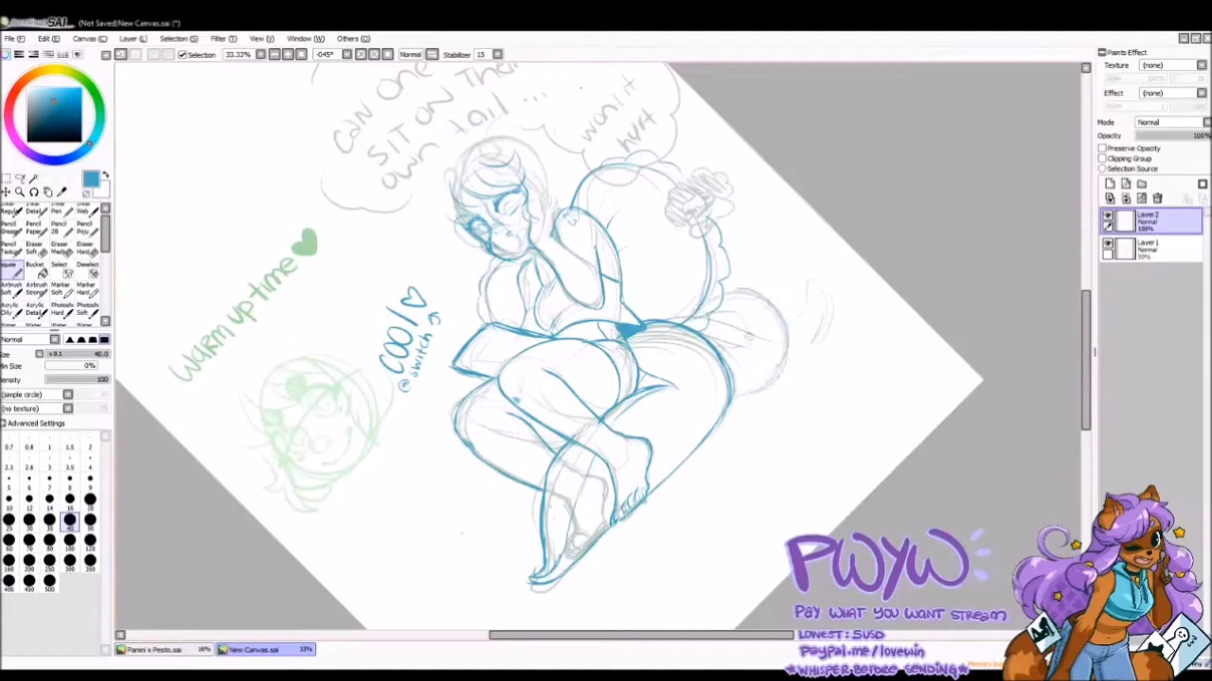
mouse_move(606, 189)
mouse_down()
mouse_move(426, 568)
mouse_move(248, 657)
mouse_up()
scroll(606, 341, up, 5)
drag(360, 151, 246, 398)
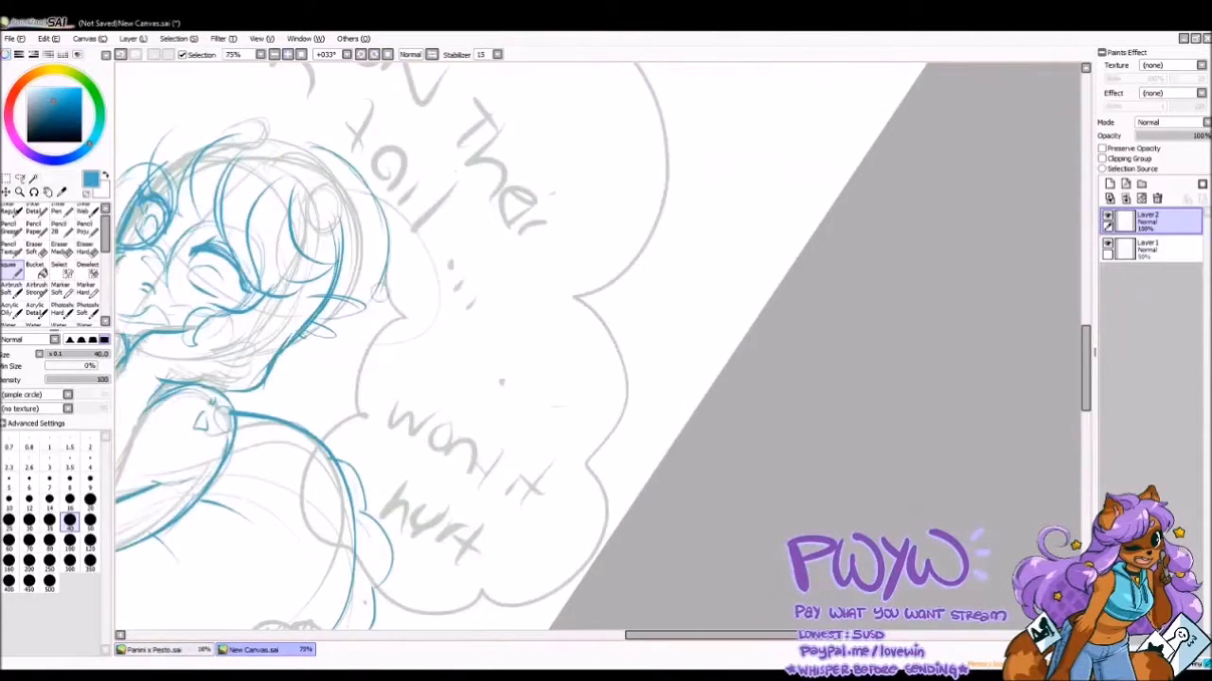
drag(388, 293, 217, 445)
mouse_move(350, 227)
mouse_down()
mouse_move(209, 104)
mouse_move(276, 150)
mouse_up()
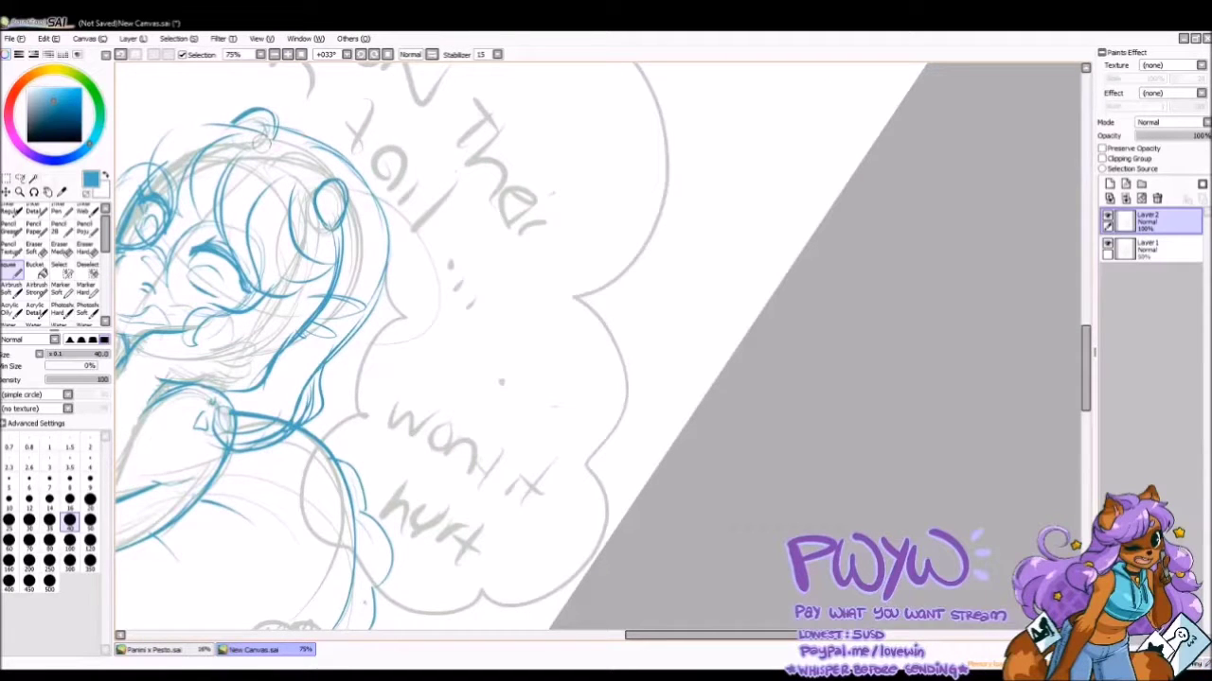
scroll(606, 341, down, 5)
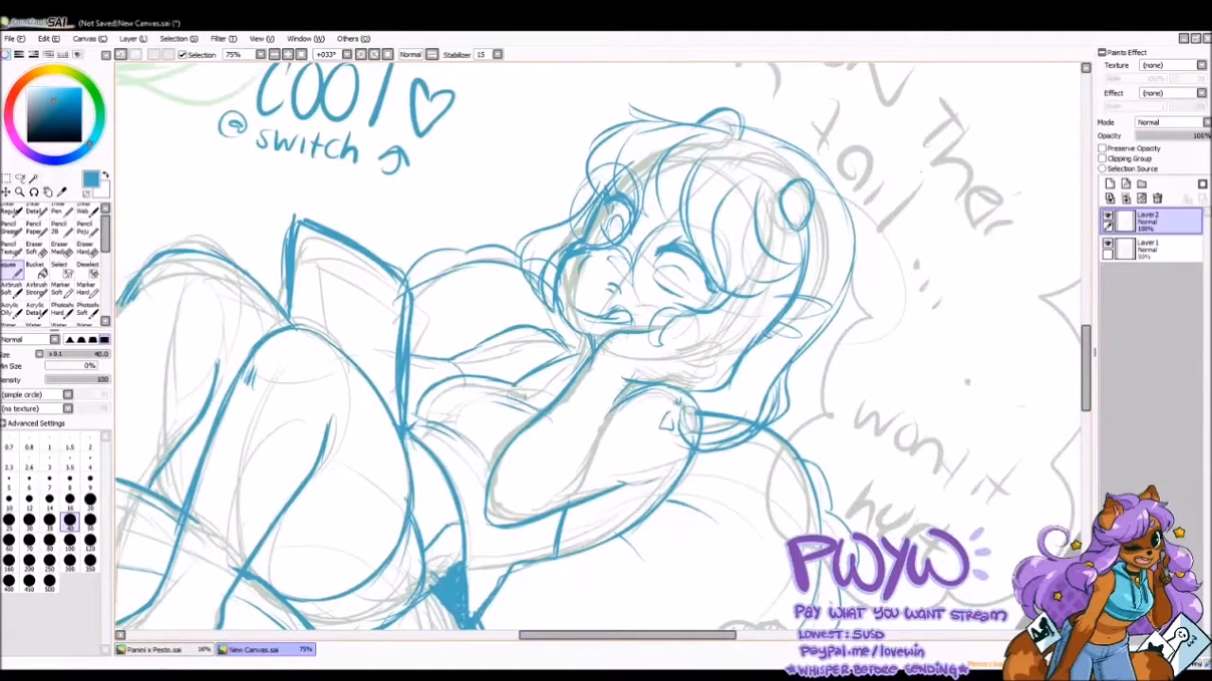
Draw the fingers of the hand resting on the cheek in blue and handwrite "OH... HAND" beside the head.
key(Home)
scroll(605, 340, up, 3)
scroll(606, 341, down, 3)
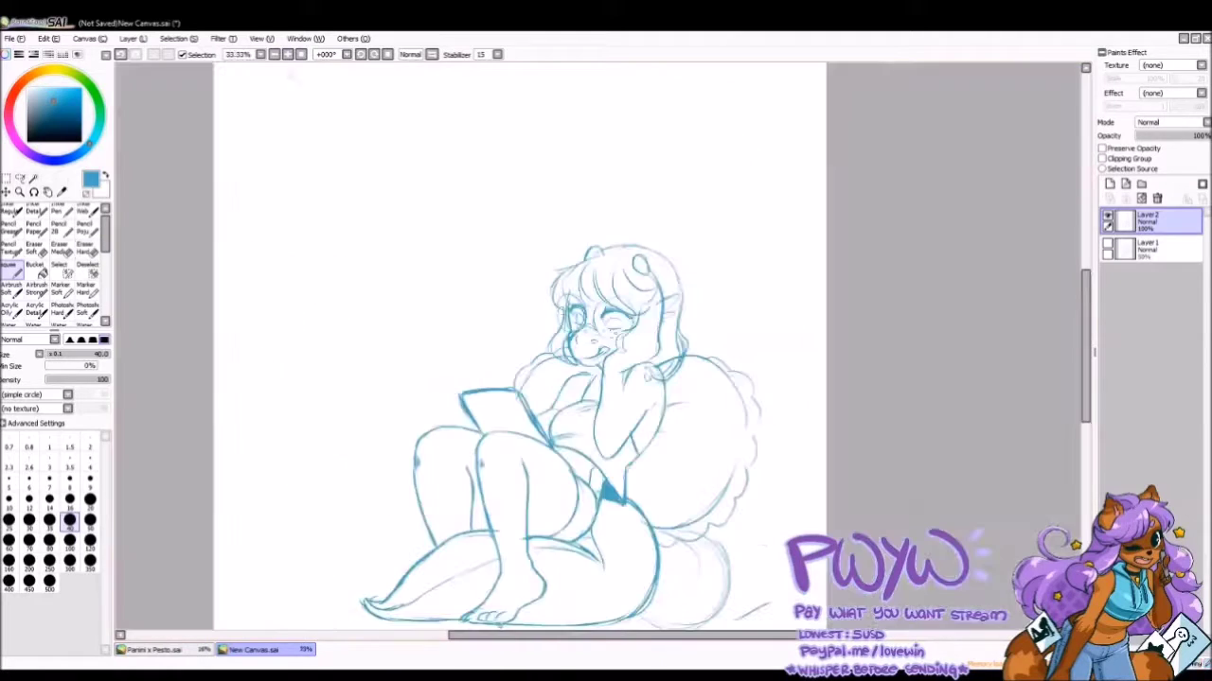
scroll(606, 341, up, 3)
mouse_move(681, 303)
mouse_down()
mouse_move(739, 360)
mouse_move(767, 331)
mouse_move(691, 436)
mouse_up()
drag(621, 270, 680, 284)
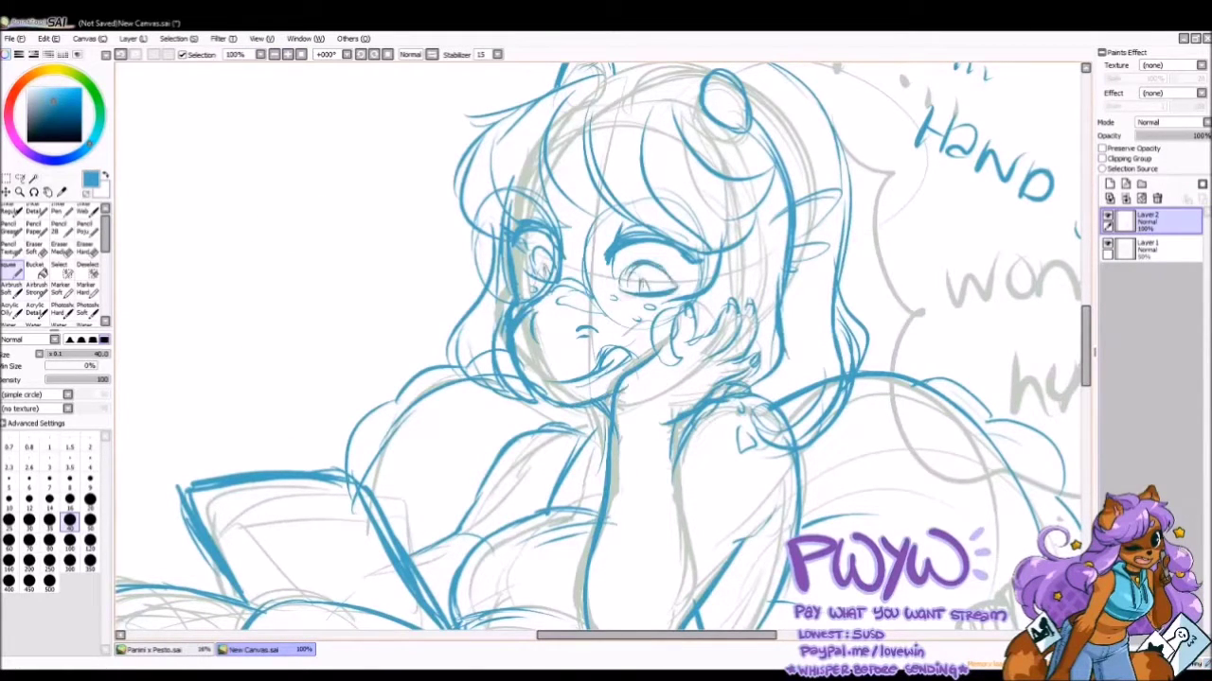
Handwrite the note "WHAT IS KINGDOM HEARTS?! (I swore it was the moon on the cover before playing the game.)" beside the figure.
scroll(606, 340, down, 1)
drag(191, 184, 415, 284)
drag(189, 293, 332, 327)
mouse_move(166, 346)
mouse_down()
mouse_move(284, 364)
mouse_move(302, 399)
mouse_up()
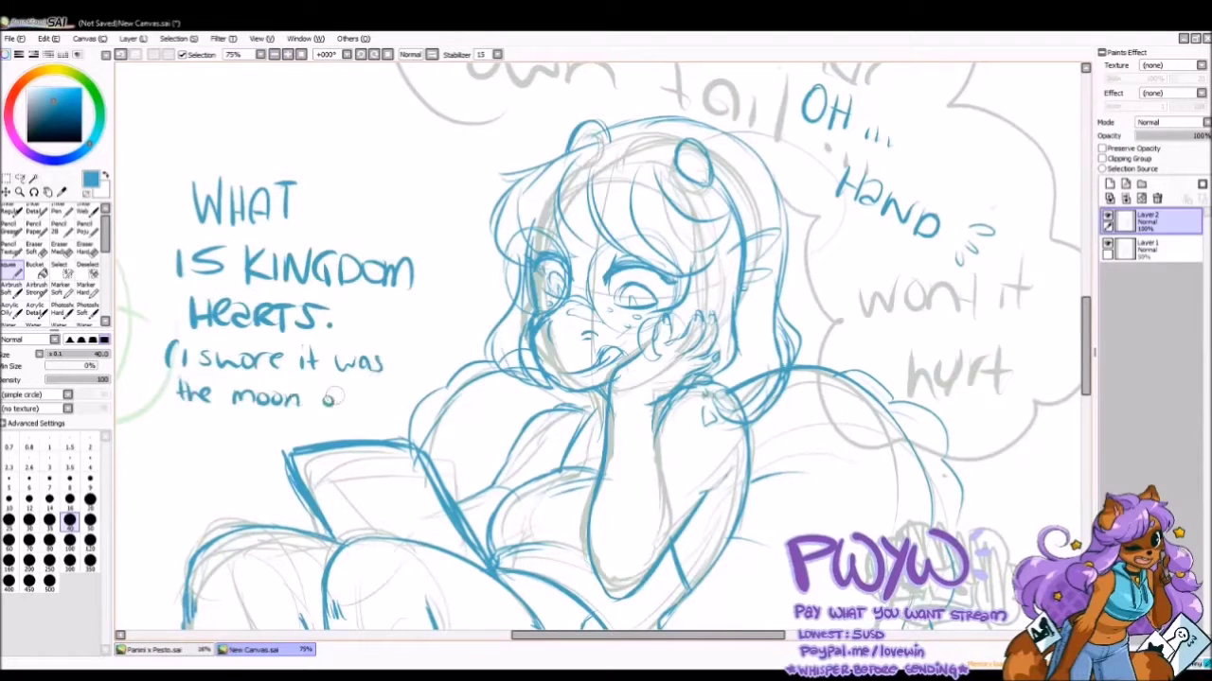
drag(142, 429, 195, 459)
drag(127, 491, 193, 528)
drag(333, 293, 369, 318)
Hide Layer1 and sketch the hand gripping the book's outer edge in blue.
click(1107, 244)
scroll(606, 341, right, 2)
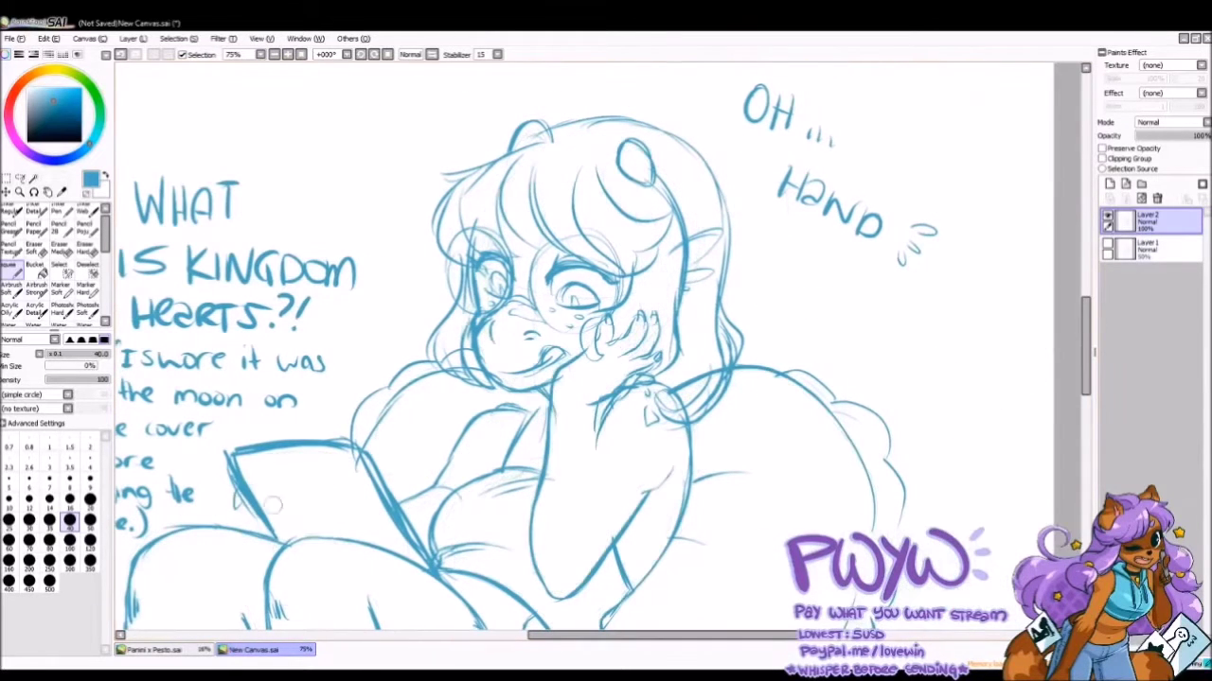
drag(246, 461, 299, 539)
mouse_move(208, 479)
mouse_down()
mouse_move(303, 536)
mouse_move(284, 532)
mouse_move(388, 506)
mouse_up()
Lower Layer2's opacity to 47%, add a new layer above it and choose dark green as the drawing colour.
drag(1165, 136, 1150, 135)
click(1110, 183)
click(65, 119)
drag(547, 636, 520, 636)
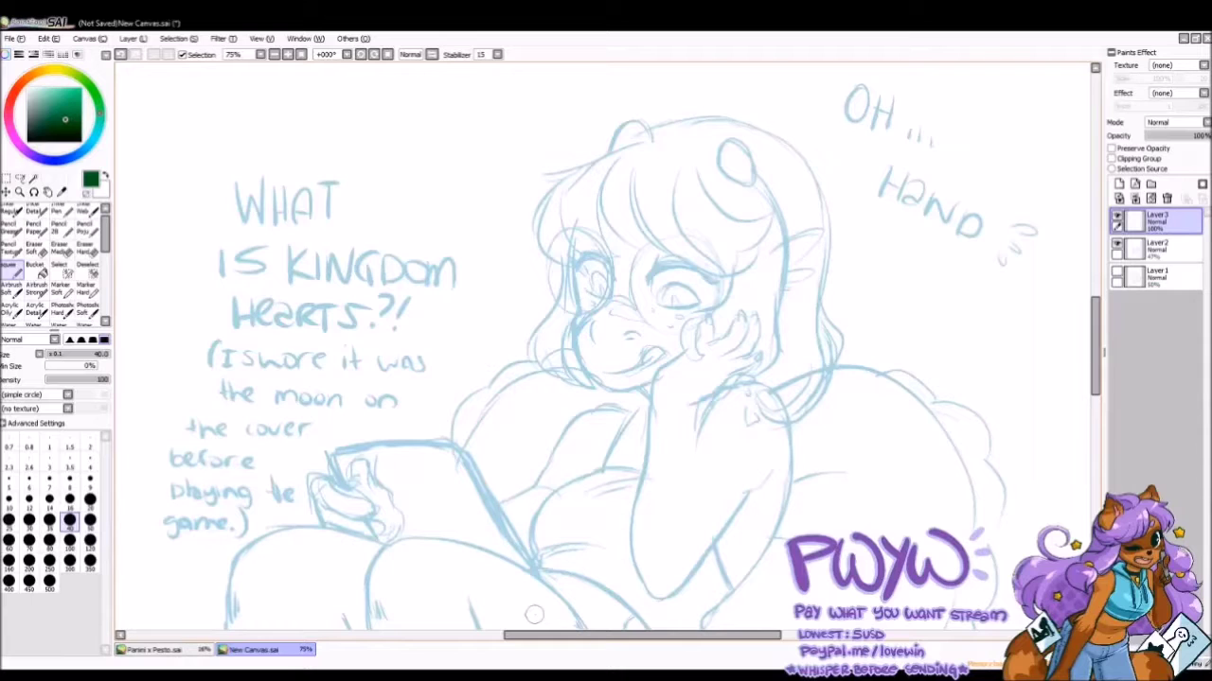
Ink the upper lash lines, the nostril and the muzzle contour in dark green with a size 8 brush.
click(287, 54)
mouse_move(640, 215)
mouse_down()
mouse_move(724, 203)
mouse_move(804, 220)
mouse_up()
key(h)
mouse_move(641, 200)
mouse_down()
mouse_move(705, 178)
mouse_move(702, 223)
mouse_up()
mouse_move(674, 173)
mouse_down()
mouse_move(632, 202)
mouse_move(711, 305)
mouse_up()
drag(597, 319, 619, 333)
mouse_move(710, 305)
mouse_down()
mouse_move(697, 390)
mouse_move(568, 396)
mouse_up()
key(h)
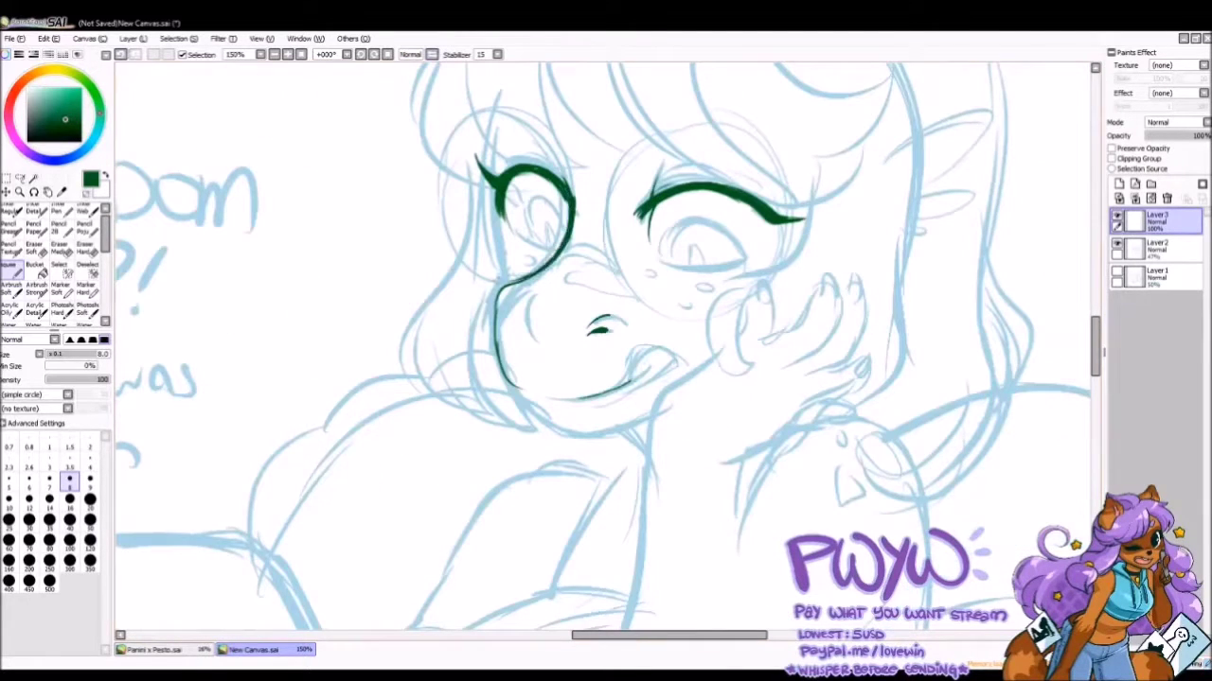
Ink the first freckles and the tongue at the mouth corner, and save the drawing as Reading Pesto.
key(e)
key(n)
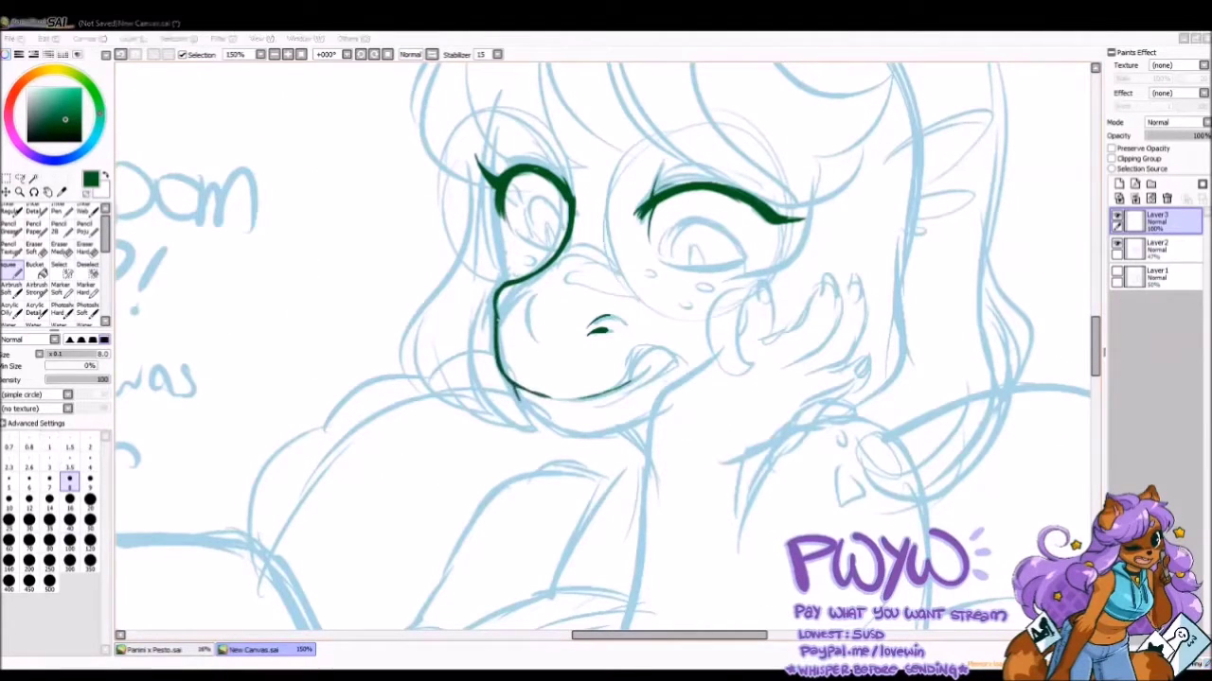
key(e)
key(n)
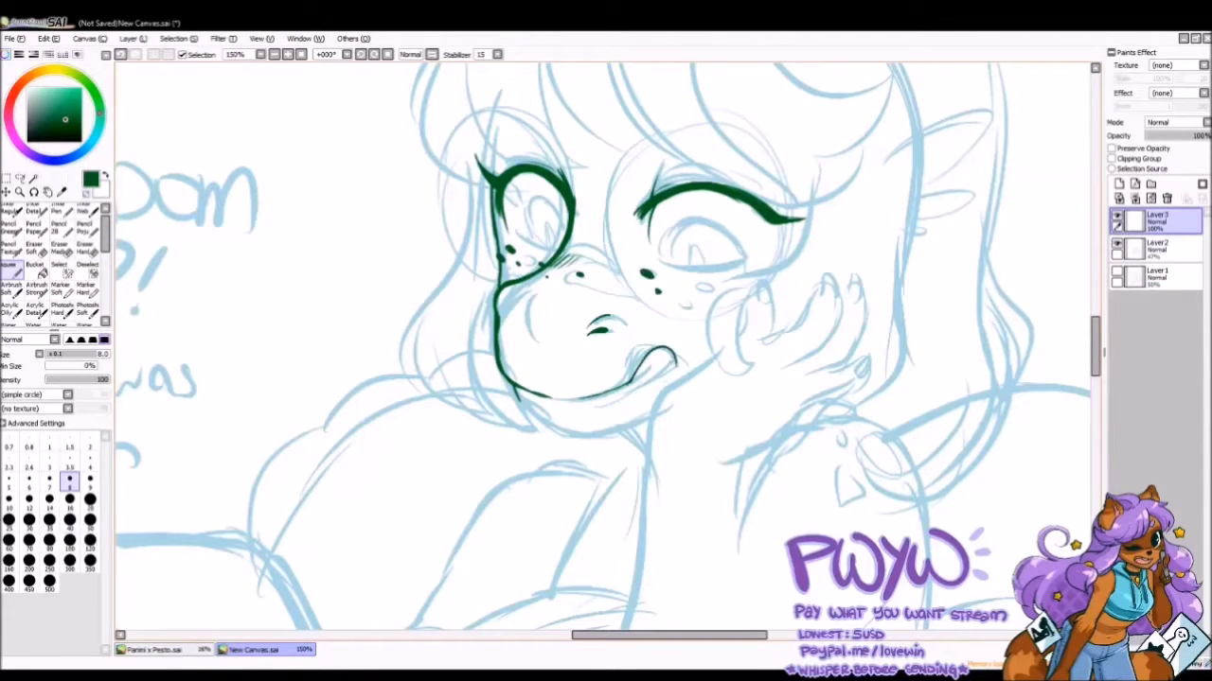
drag(674, 358, 627, 383)
key(ctrl+s)
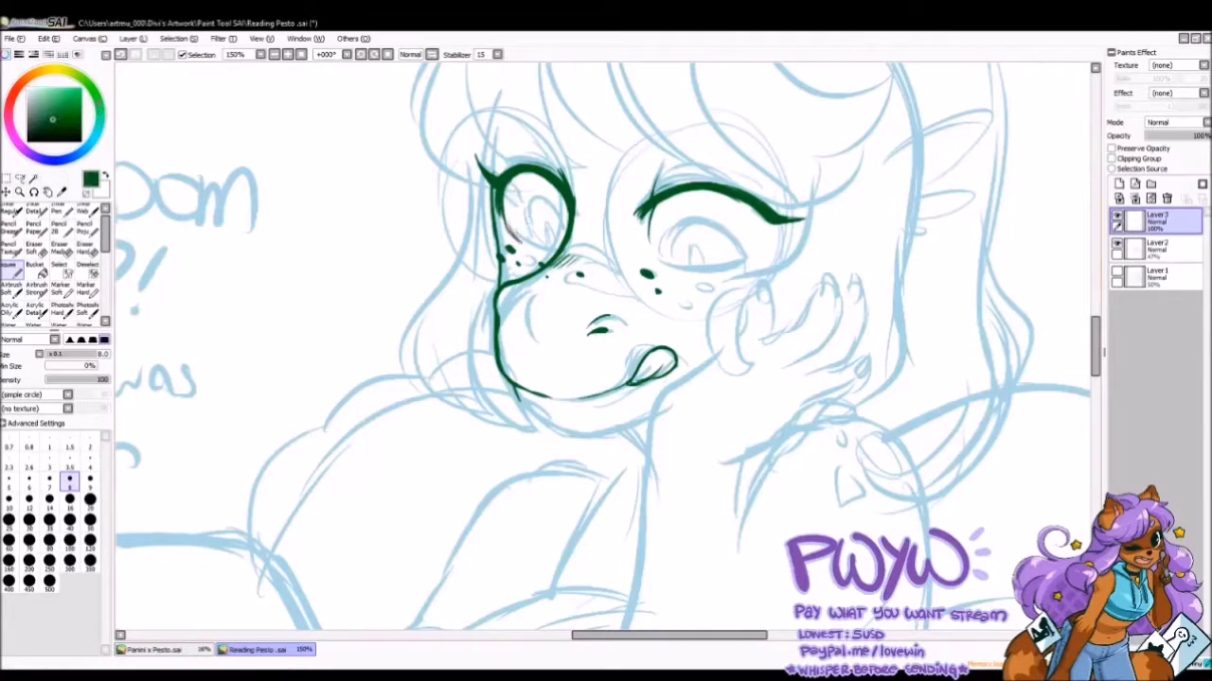
Ink both irises, refine the lash lines and add the remaining freckles below the nearer eye.
key(ctrl+plus)
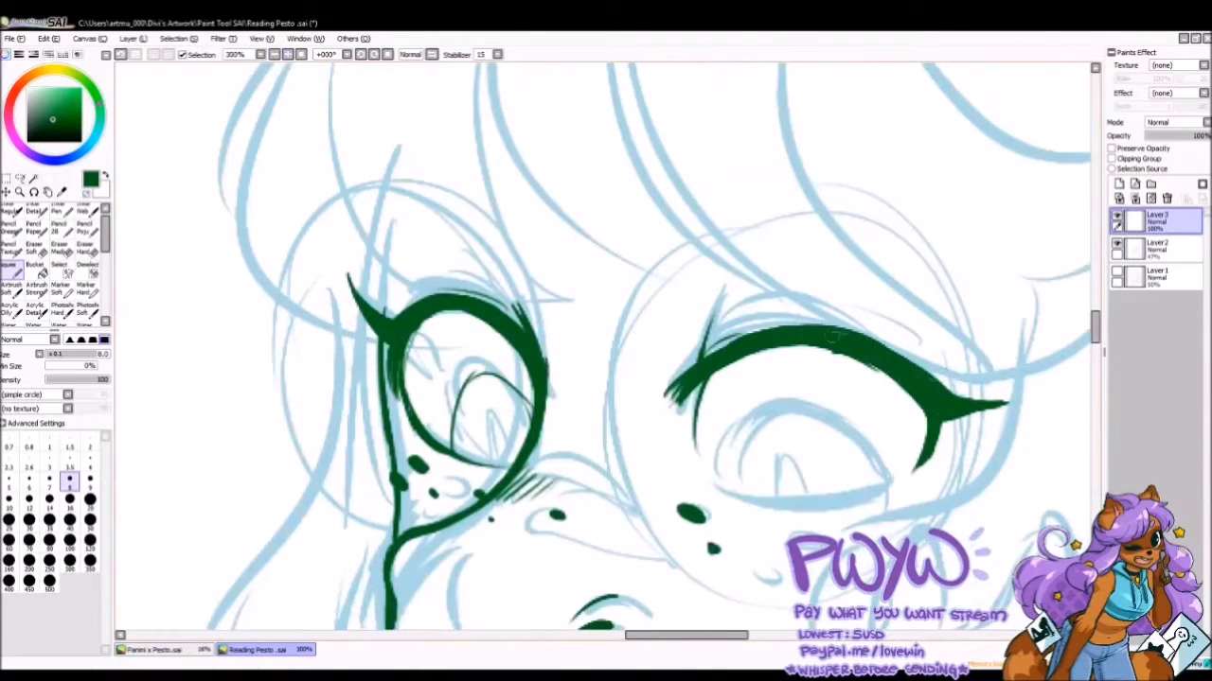
key(e)
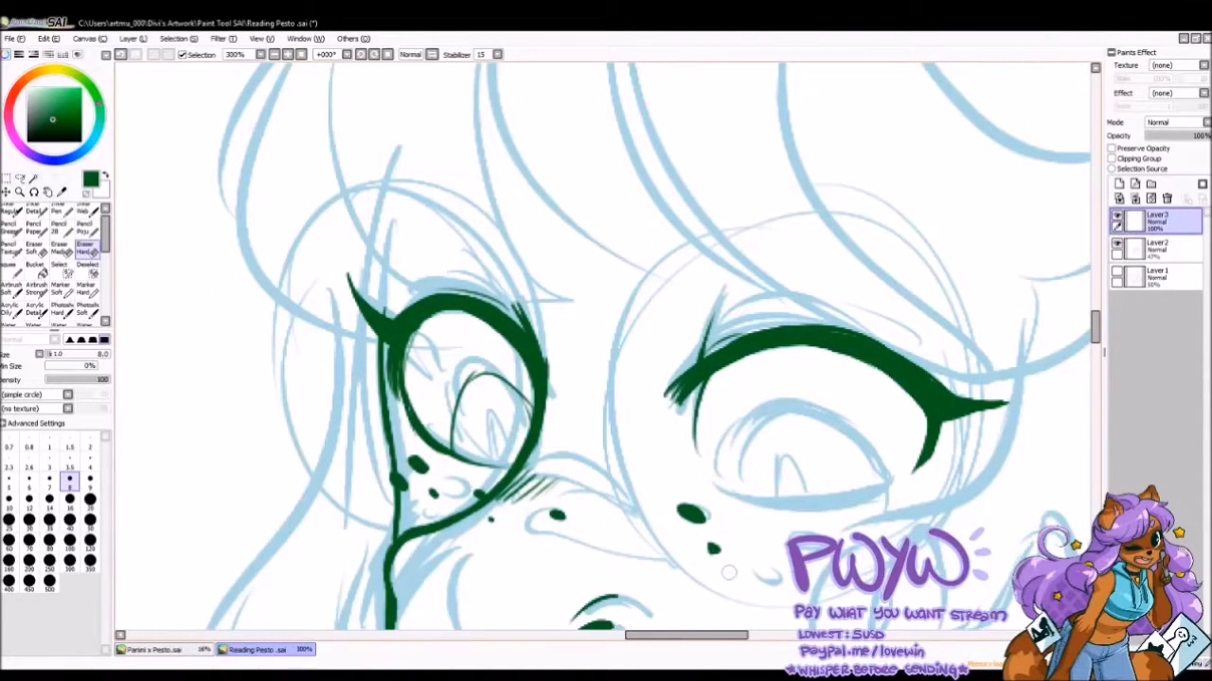
scroll(729, 571, down, 2)
key(n)
key(ctrl+y)
key(ctrl+y)
key(ctrl+y)
key(ctrl+y)
key(ctrl+y)
key(ctrl+y)
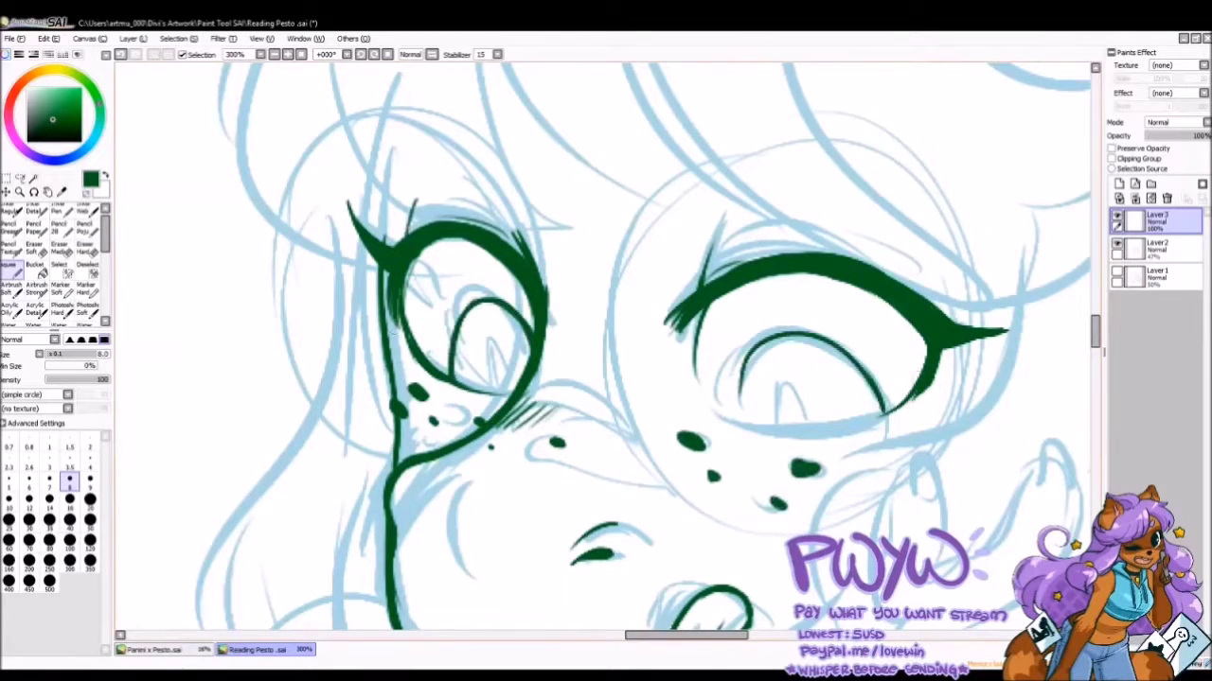
Ink the lower jaw line in dark green from the chin up to the cheek.
key(Delete)
key(Delete)
key(Delete)
scroll(606, 345, up, 2)
drag(712, 320, 579, 483)
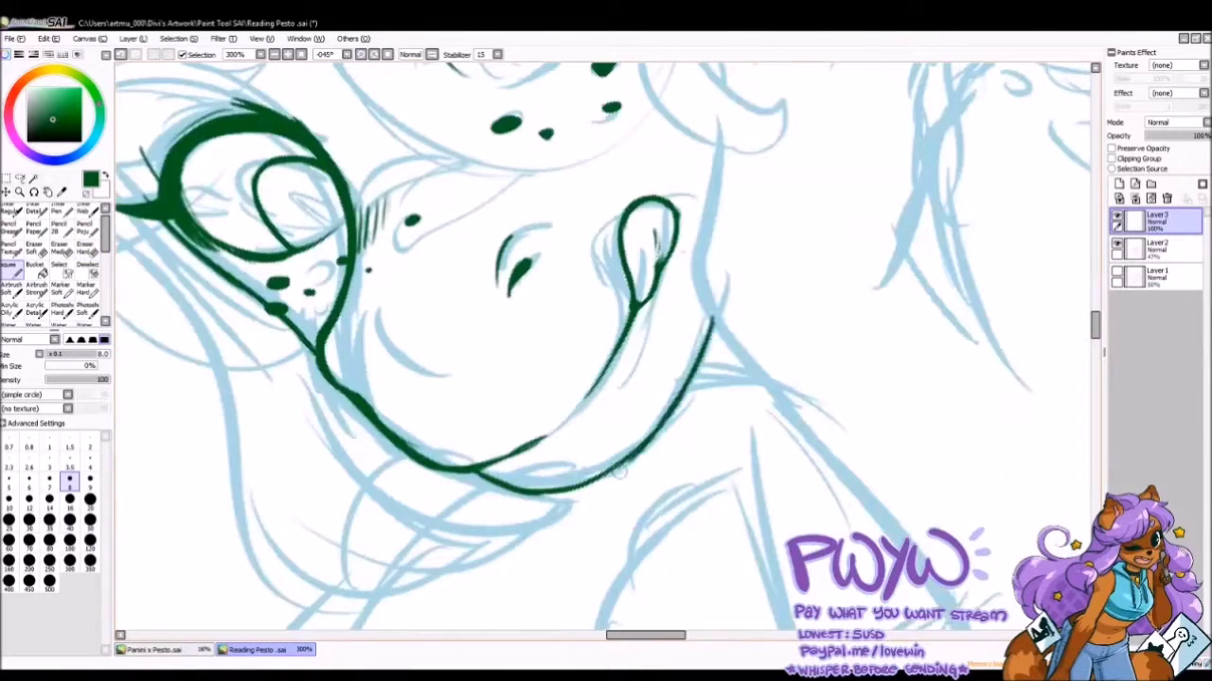
Ink the flicked tuft at the front of the hair, its front contour and the first fringe strands.
key(ctrl+minus)
key(ctrl+minus)
key(ctrl+minus)
key(ctrl+minus)
key(ctrl+plus)
key(ctrl+plus)
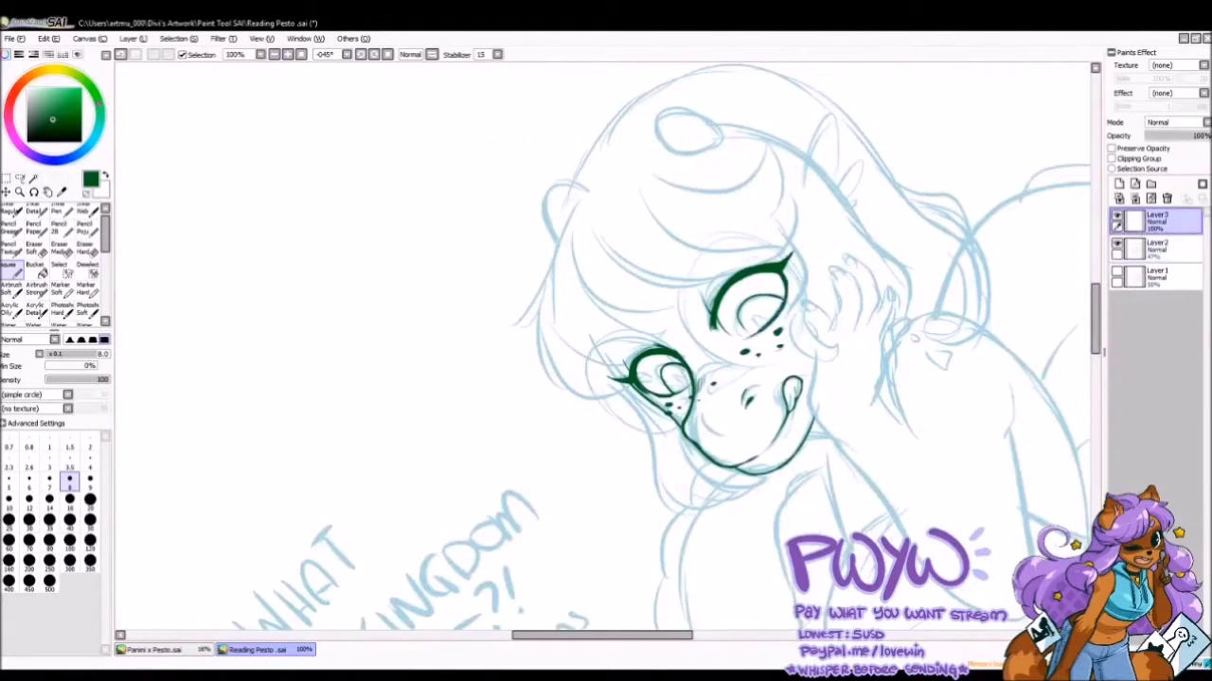
drag(568, 220, 502, 320)
key(End)
key(End)
key(End)
key(End)
key(End)
key(End)
drag(544, 279, 643, 370)
scroll(606, 346, down, 4)
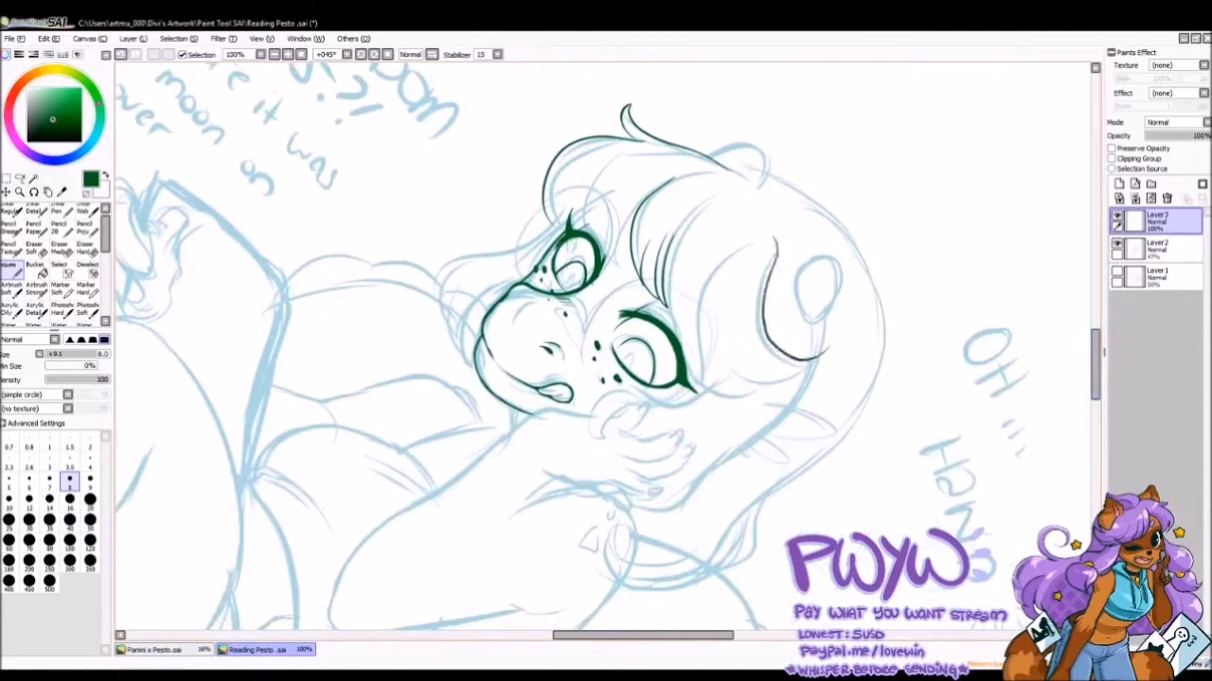
Undo the last fringe stroke, redraw the curved lock beside the nearer horn and ink the strands between it and the eye.
key(ctrl+z)
drag(771, 258, 824, 359)
drag(685, 246, 729, 369)
drag(770, 378, 713, 392)
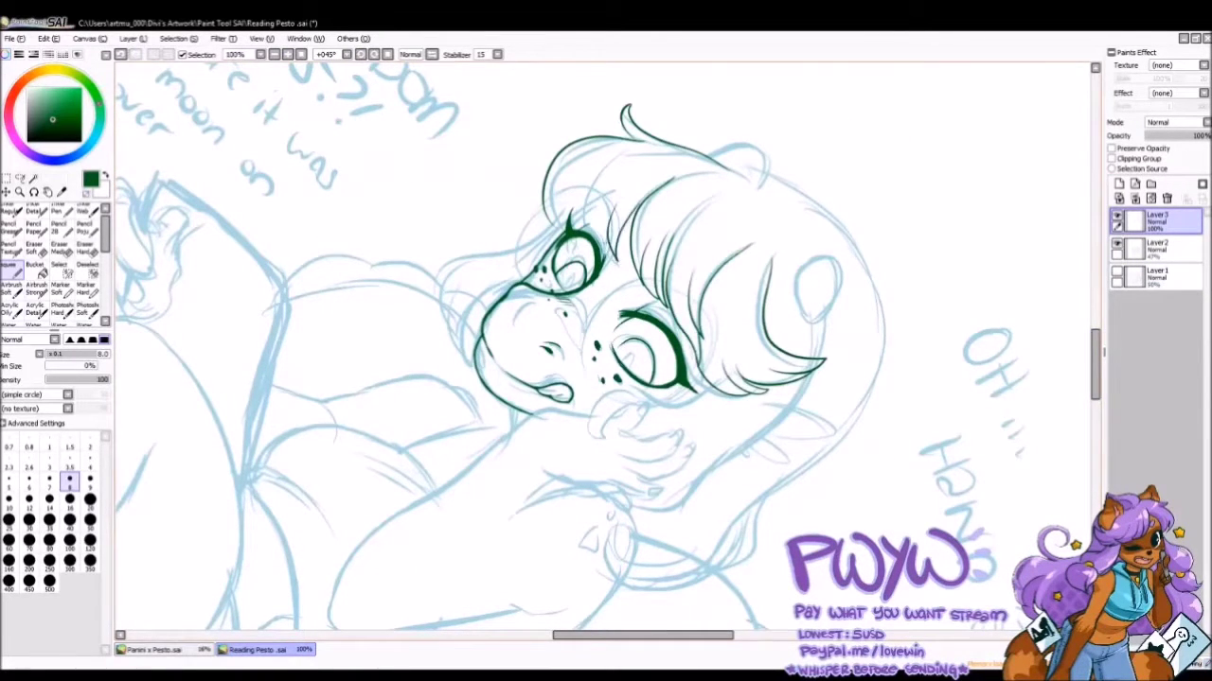
Ink the fringe tips beside the nearer eye, the edge of the cheek and the nearer horn's outline.
key(ctrl+plus)
drag(667, 332, 644, 426)
drag(719, 437, 633, 437)
drag(794, 190, 818, 387)
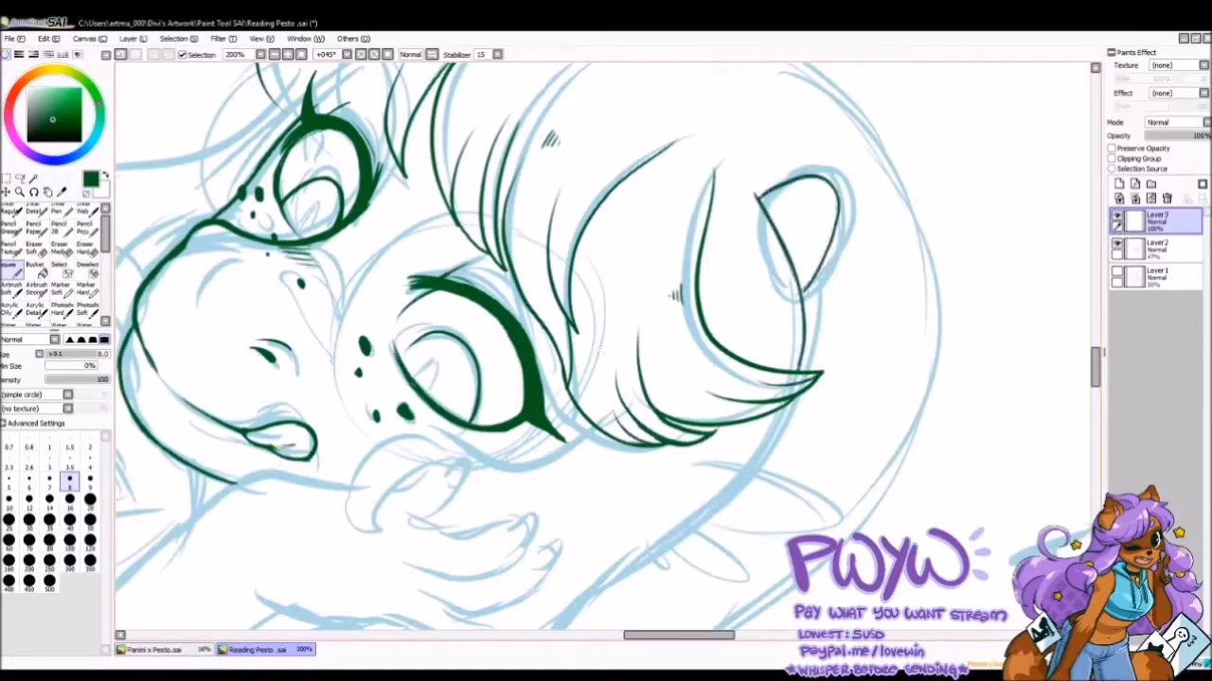
Ink the thumb and its nail against the cheek, and the inner hair line running down behind the hand.
scroll(606, 346, down, 5)
mouse_move(364, 227)
mouse_down()
mouse_move(251, 294)
mouse_move(303, 284)
mouse_up()
drag(322, 284, 426, 289)
drag(691, 170, 474, 407)
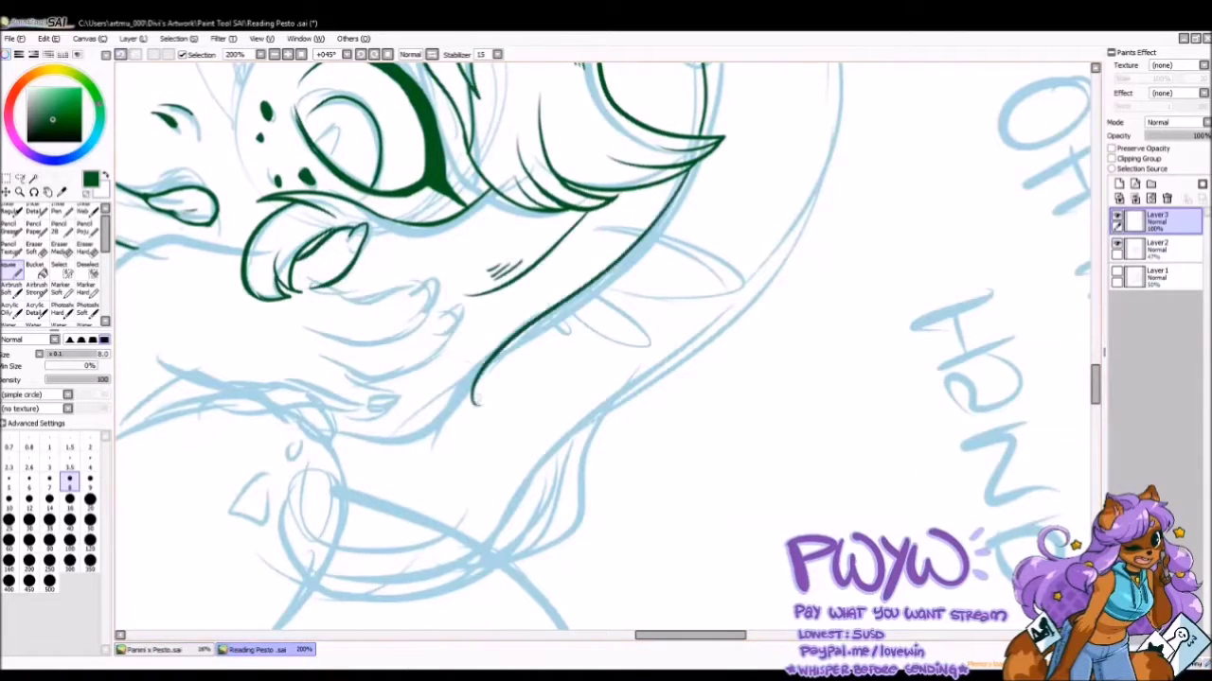
Ink the remaining fingers of the hand supporting the cheek in dark green.
key(h)
drag(558, 194, 568, 322)
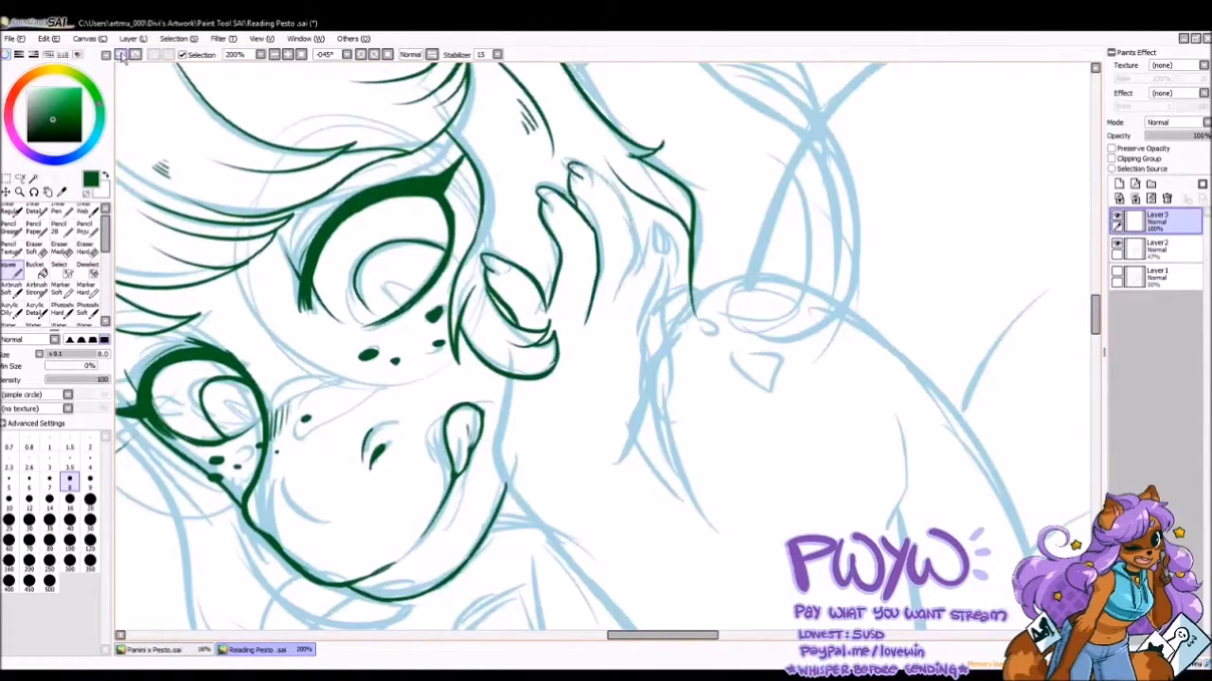
drag(576, 182, 623, 331)
mouse_move(662, 214)
mouse_down()
mouse_move(639, 277)
mouse_move(644, 369)
mouse_up()
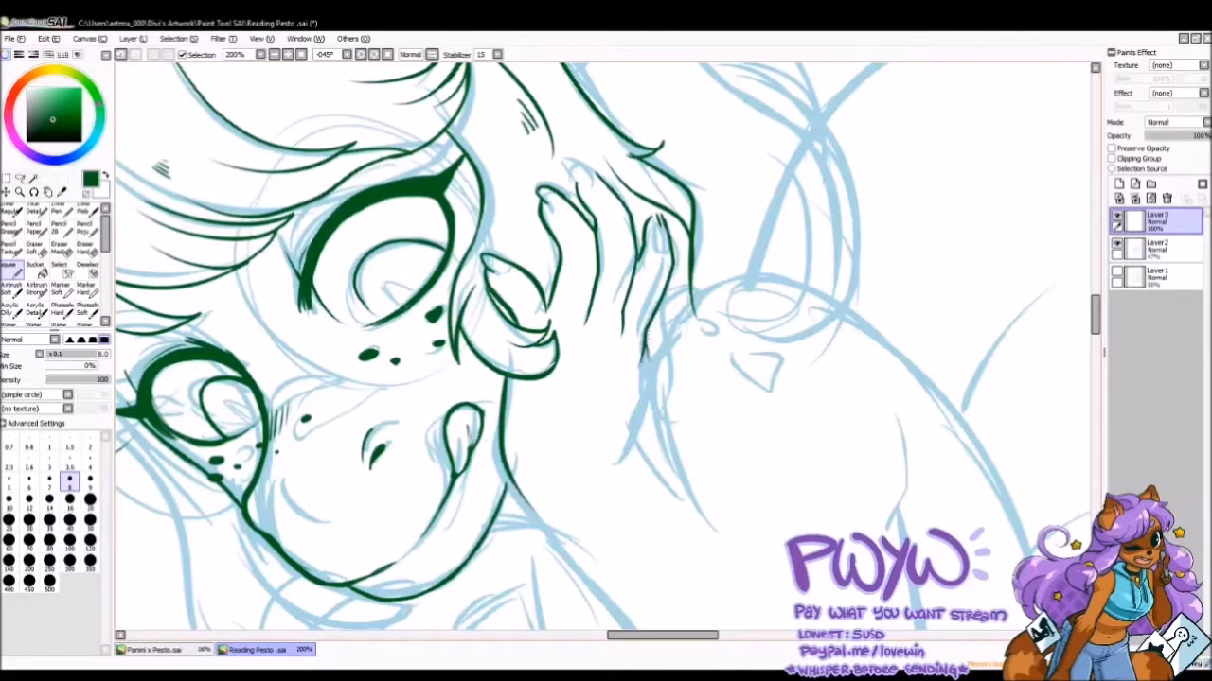
Ink the wrist beneath the hair, the long forearm edge toward the elbow and the short neck line below the jaw.
drag(705, 284, 653, 417)
scroll(605, 345, down, 4)
drag(615, 326, 748, 447)
drag(557, 352, 587, 343)
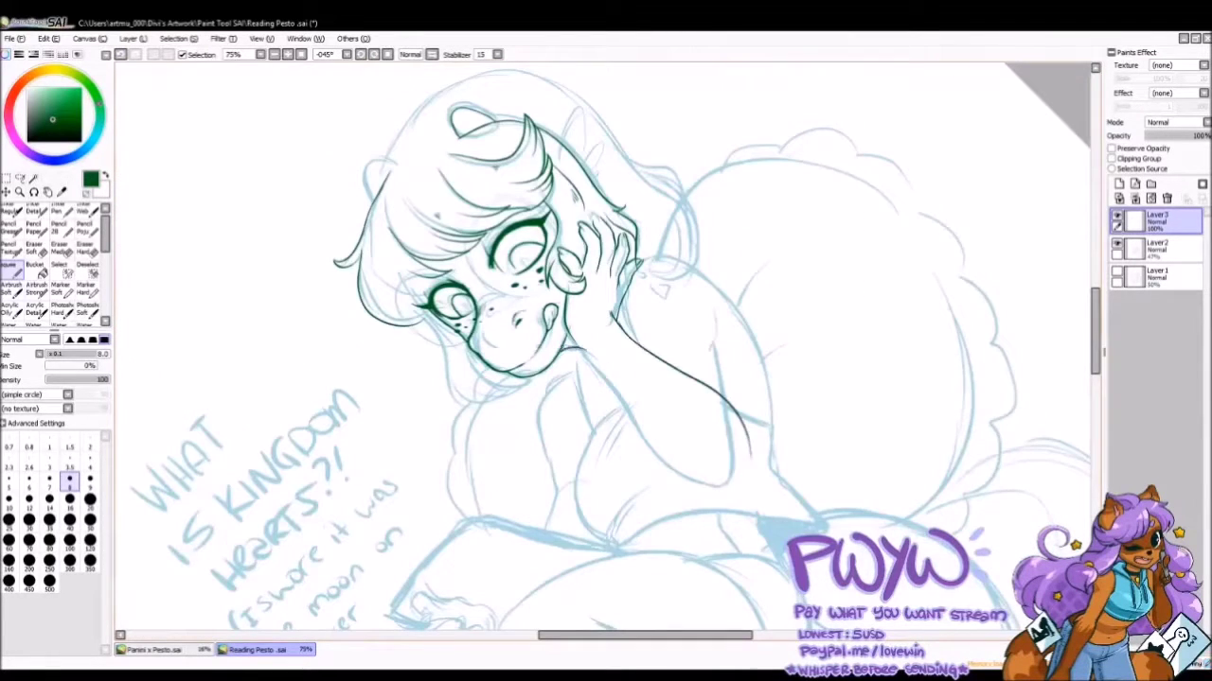
Ink the curled hair lock hanging below the far eye and beneath the muzzle.
scroll(606, 346, up, 2)
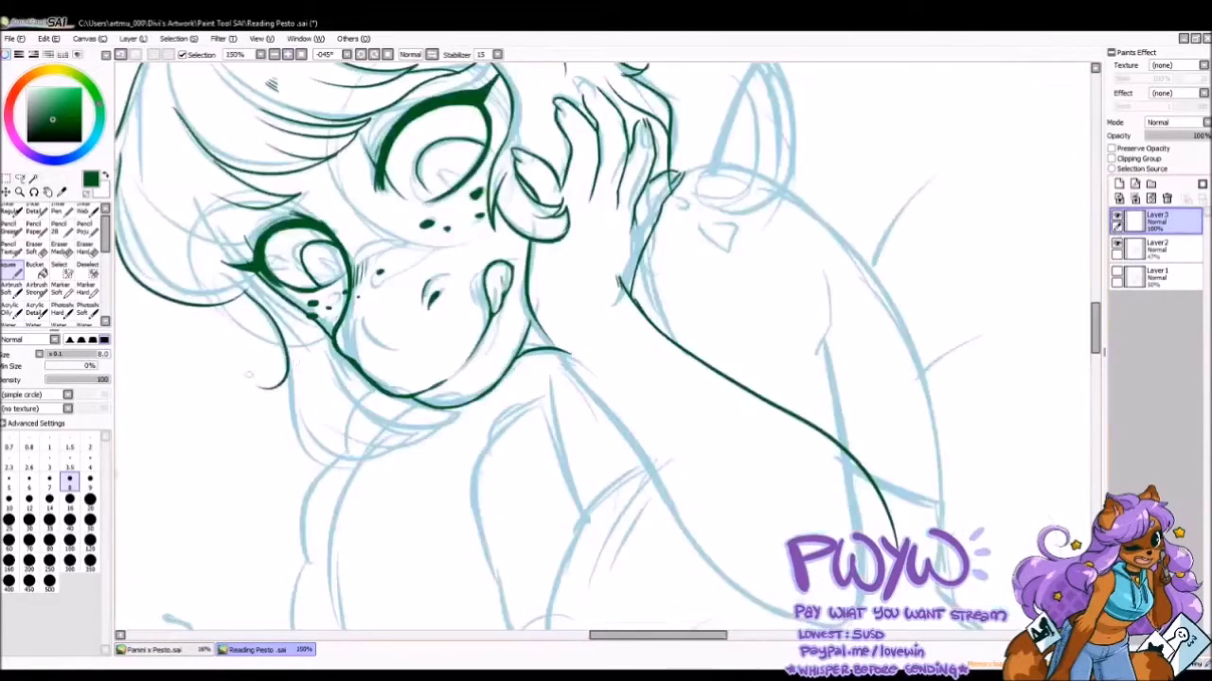
drag(265, 365, 365, 464)
drag(346, 360, 416, 444)
drag(302, 288, 316, 312)
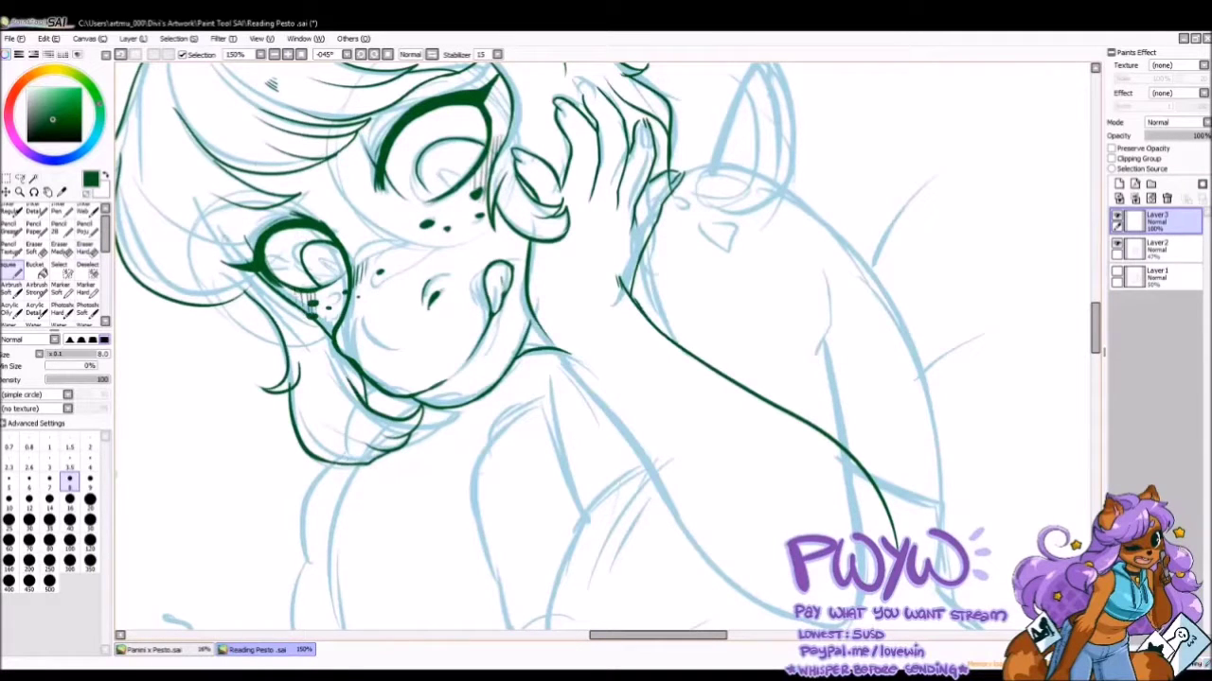
Ink the fringe strands above the far eye, the far horn and the back hair's outer contour down to its pointed end.
drag(267, 210, 188, 252)
drag(852, 284, 1100, 338)
drag(620, 369, 610, 422)
drag(601, 388, 572, 437)
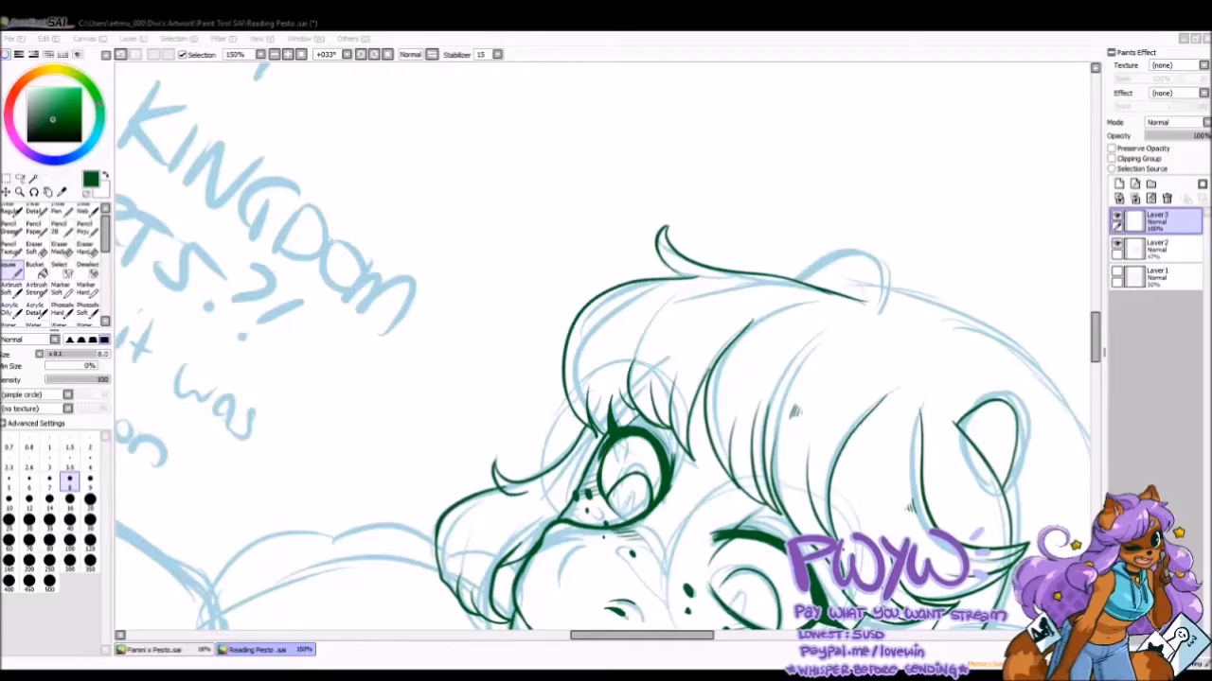
drag(757, 379, 350, 394)
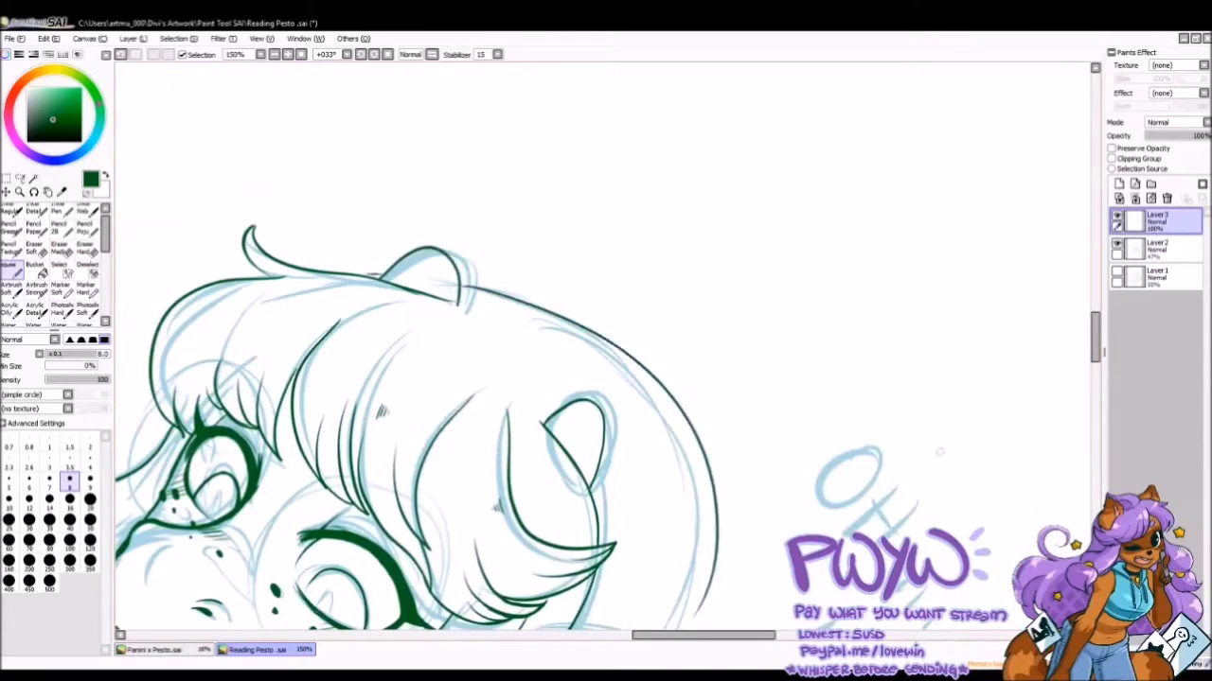
drag(606, 473, 606, 114)
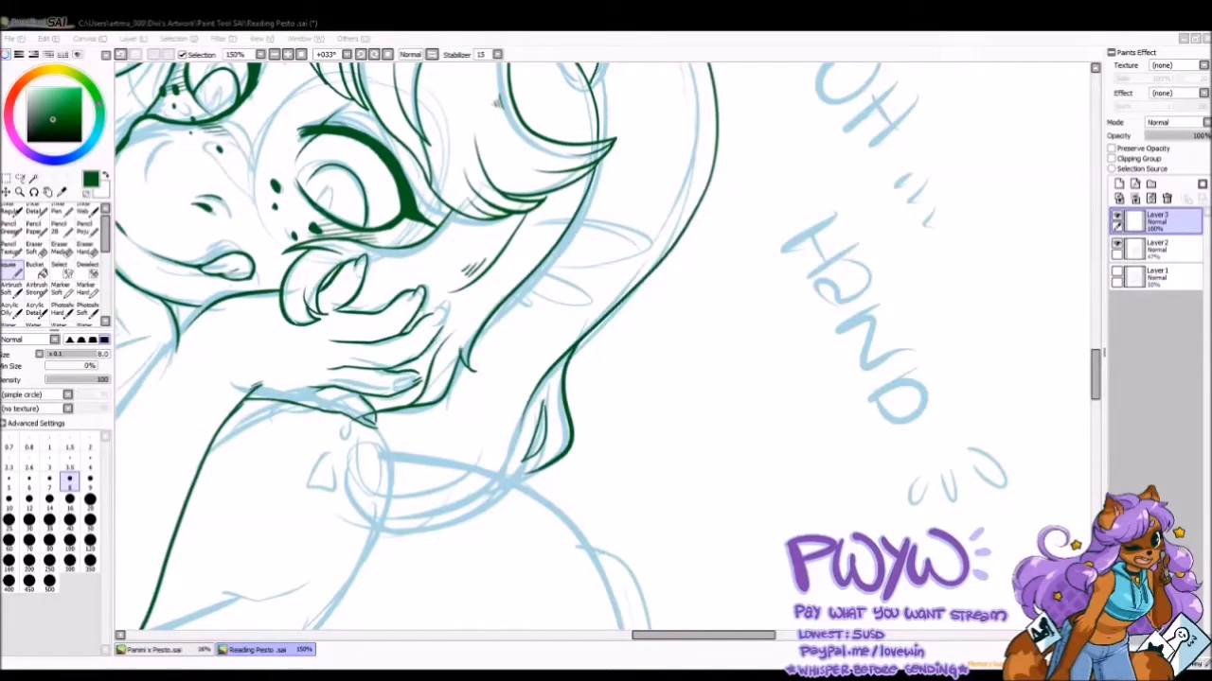
Ink the shoulder, the outer and inner edges of the upper arm, and the forearm's outer contour around the elbow.
drag(520, 426, 947, 170)
drag(571, 398, 725, 352)
drag(653, 163, 823, 227)
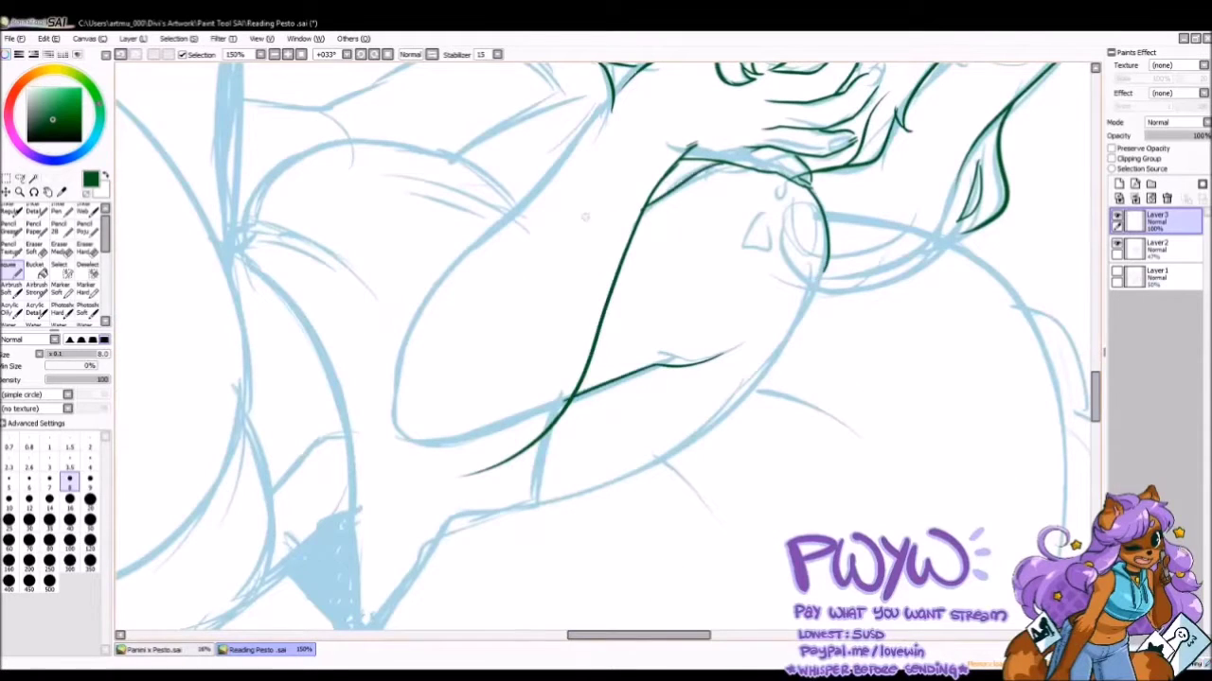
drag(530, 497, 795, 312)
drag(642, 368, 424, 471)
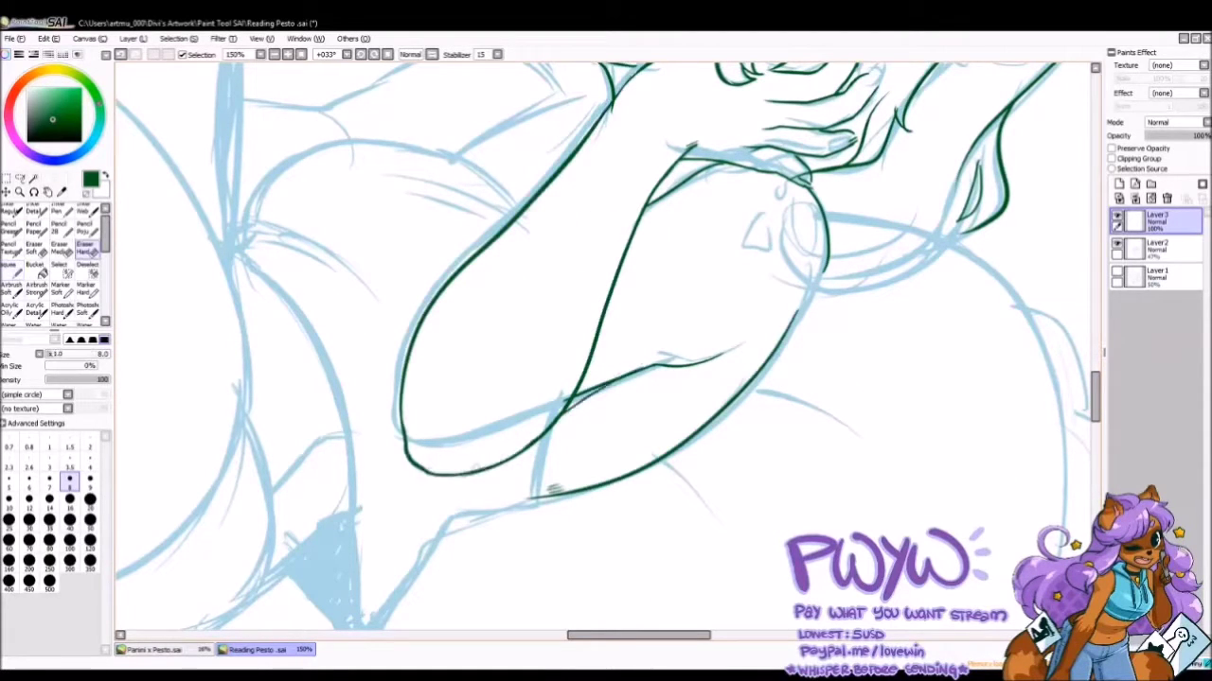
Redraw the forearm's inner edge as a straighter line into the elbow and clean up the old stroke.
drag(649, 193, 483, 468)
drag(616, 378, 470, 470)
drag(541, 432, 503, 460)
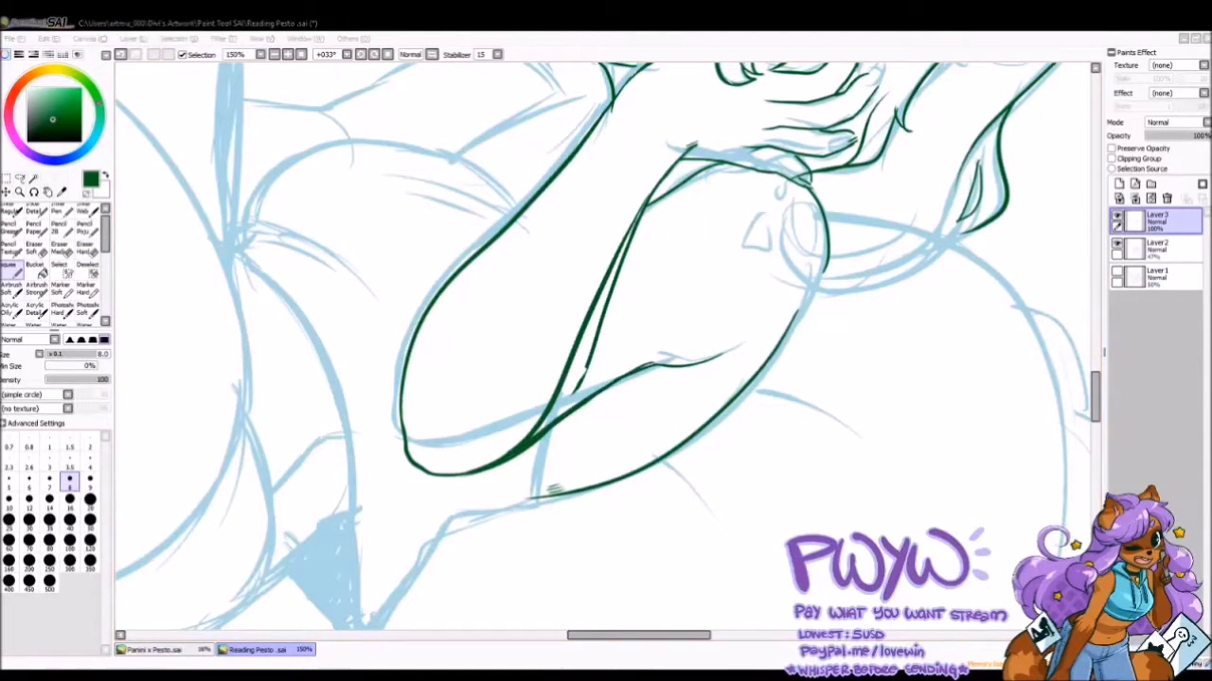
key(ctrl+z)
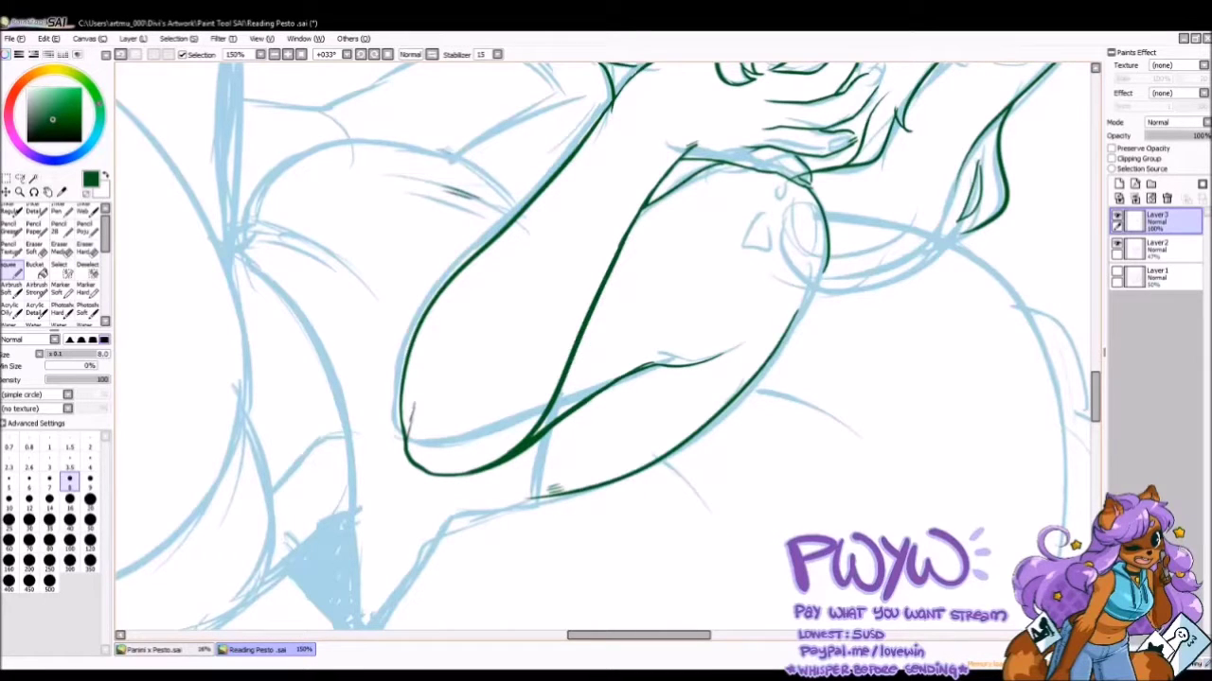
Ink the elbow crease, the chest contour with its fold lines and the line of the back down to the waist.
drag(411, 419, 510, 388)
drag(787, 288, 900, 381)
scroll(606, 347, down, 2)
drag(806, 331, 895, 384)
mouse_move(558, 254)
mouse_down()
mouse_move(508, 300)
mouse_move(538, 421)
mouse_up()
drag(535, 374, 494, 545)
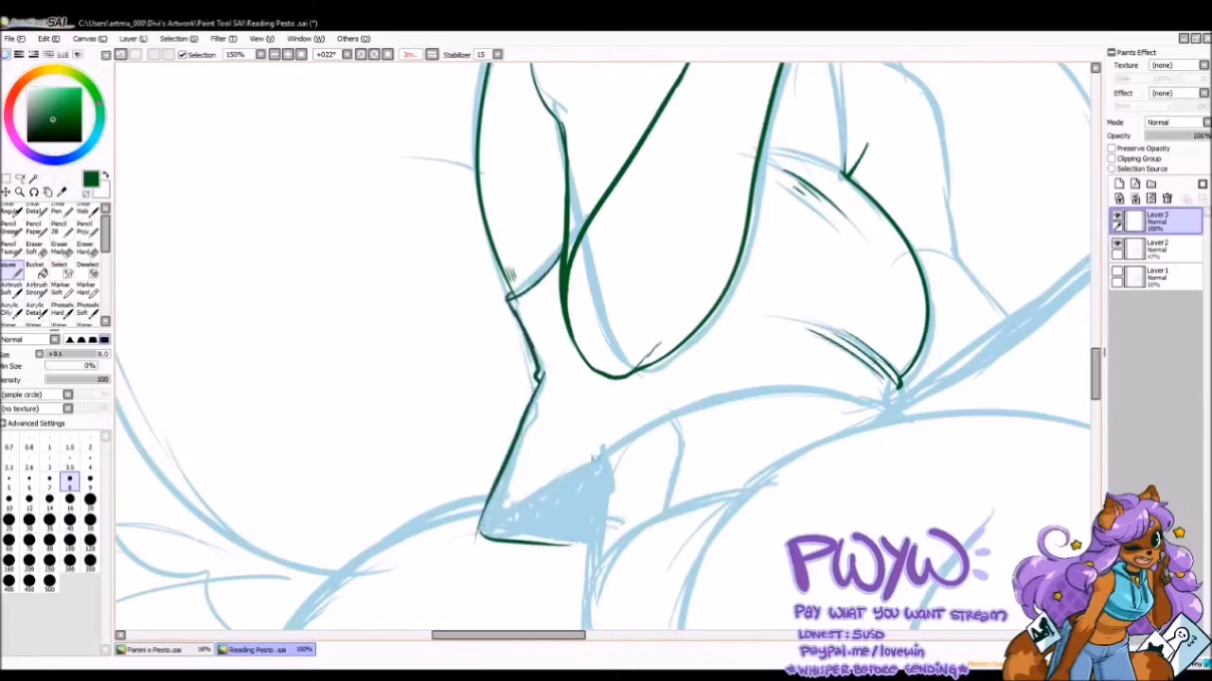
Ink the top's strap and neckline edges, the far shoulder and arm contour, and the small dots on the far shoulder.
scroll(606, 347, up, 3)
drag(833, 180, 845, 305)
drag(834, 173, 763, 299)
drag(693, 156, 704, 233)
mouse_move(835, 238)
mouse_down()
mouse_move(937, 320)
mouse_move(958, 458)
mouse_up()
click(908, 271)
click(903, 256)
drag(813, 198, 839, 248)
key(e)
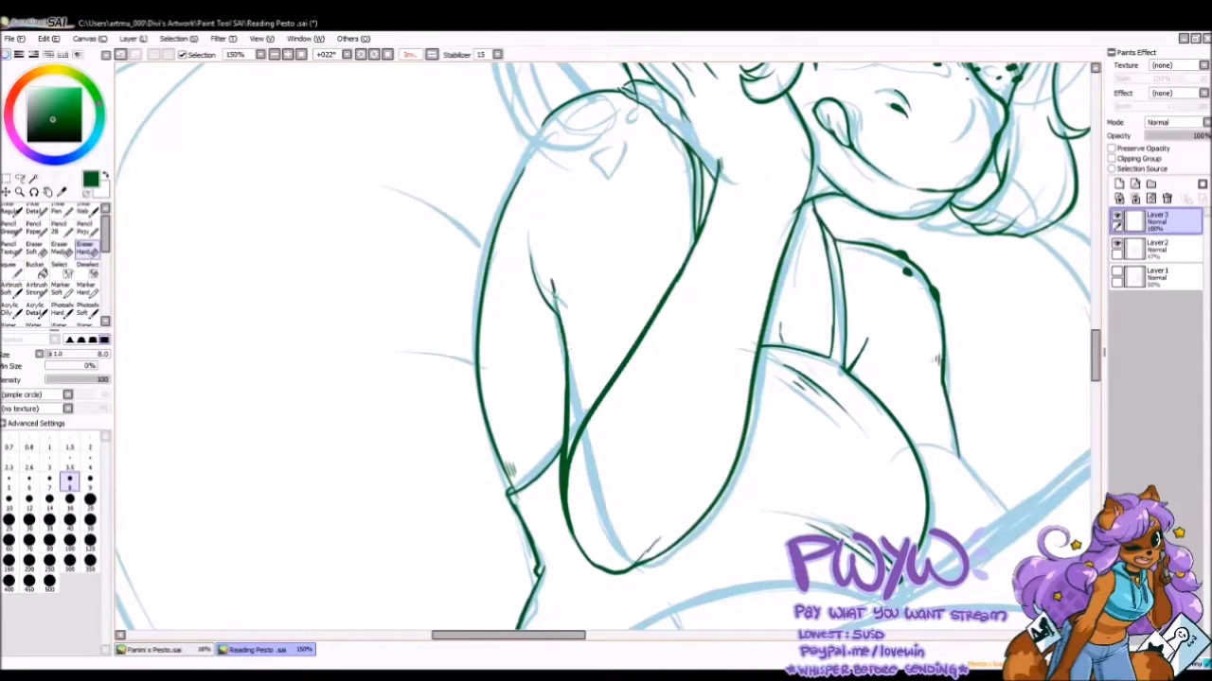
Erase and redraw the near upper arm's inner edge down to where it meets the forearm.
key(e)
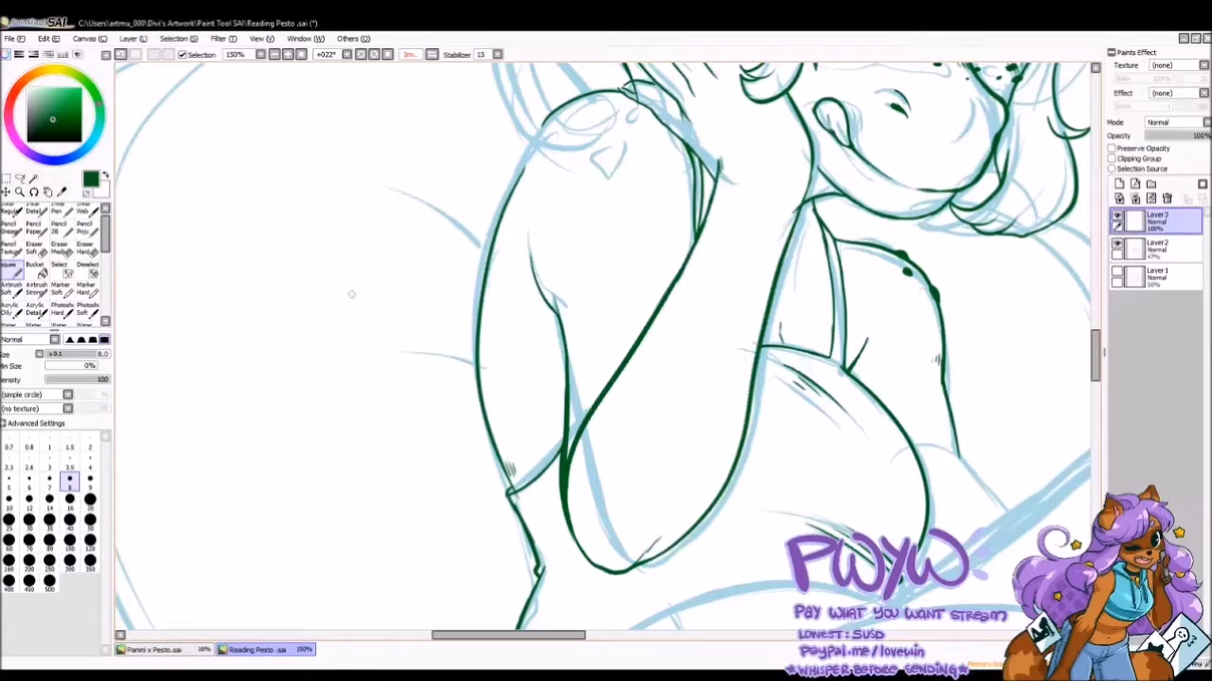
drag(545, 265, 564, 445)
key(e)
key(e)
drag(552, 320, 565, 445)
drag(546, 263, 557, 331)
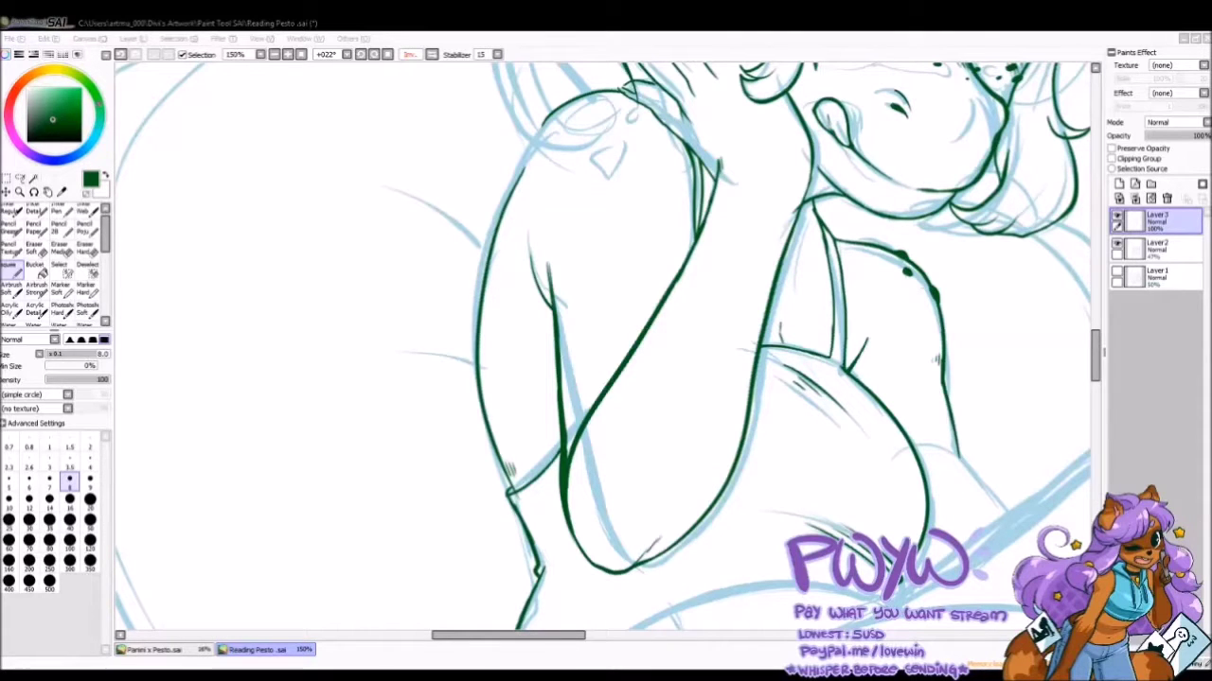
Outline the dark wedge at the waist below the back, fill it with solid green and tidy its edges.
scroll(602, 346, down, 5)
drag(598, 284, 591, 405)
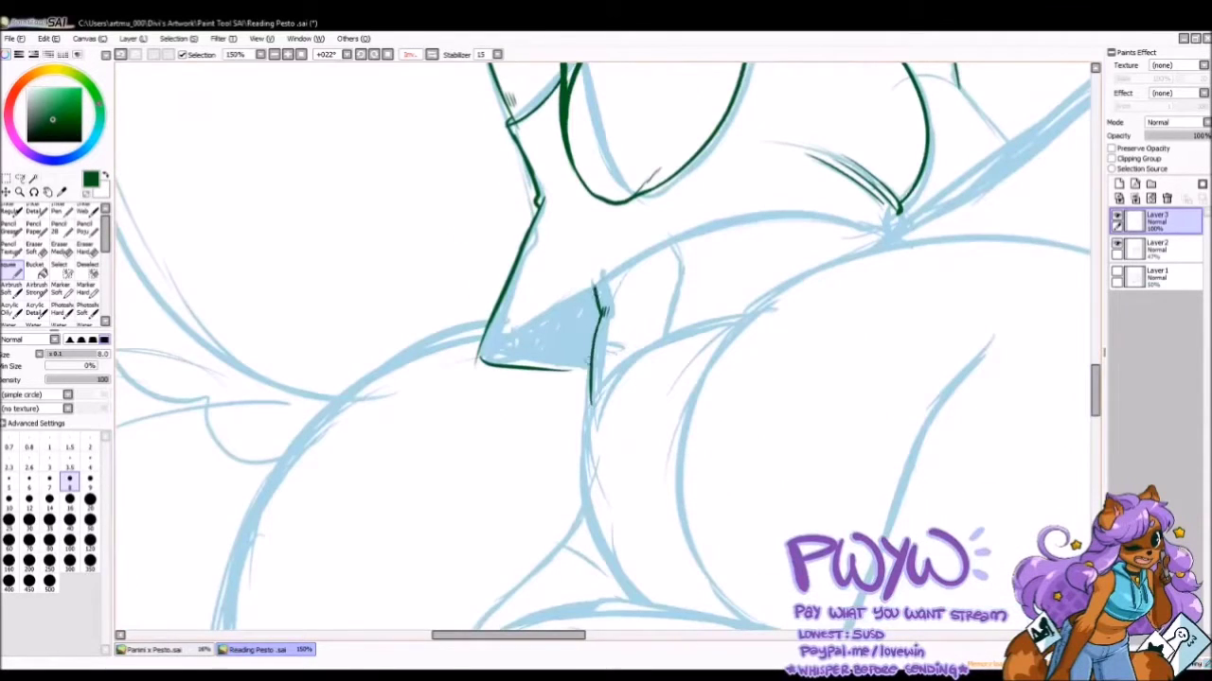
drag(568, 301, 614, 273)
drag(552, 371, 588, 371)
drag(594, 284, 491, 362)
drag(509, 328, 485, 374)
key(e)
drag(491, 287, 484, 374)
key(e)
drag(518, 241, 486, 363)
drag(591, 294, 506, 362)
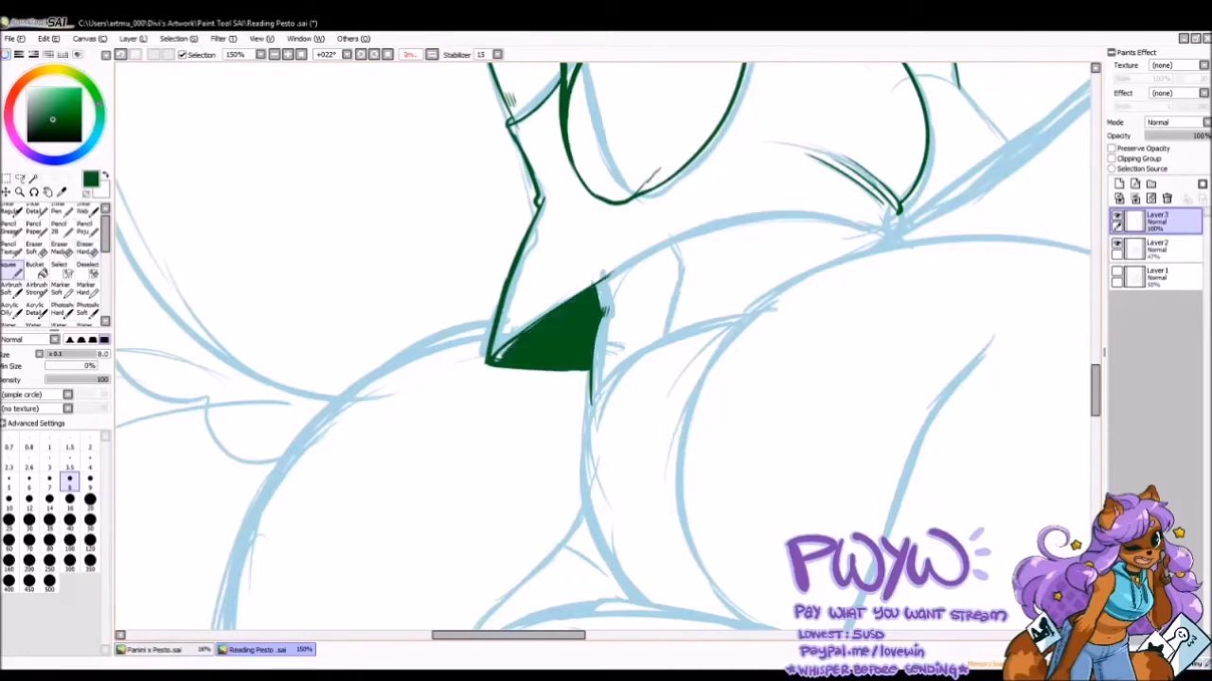
Ink the bent near leg's fold line, knee and shin, then the contour around the ankle to the heel.
scroll(602, 346, right, 3)
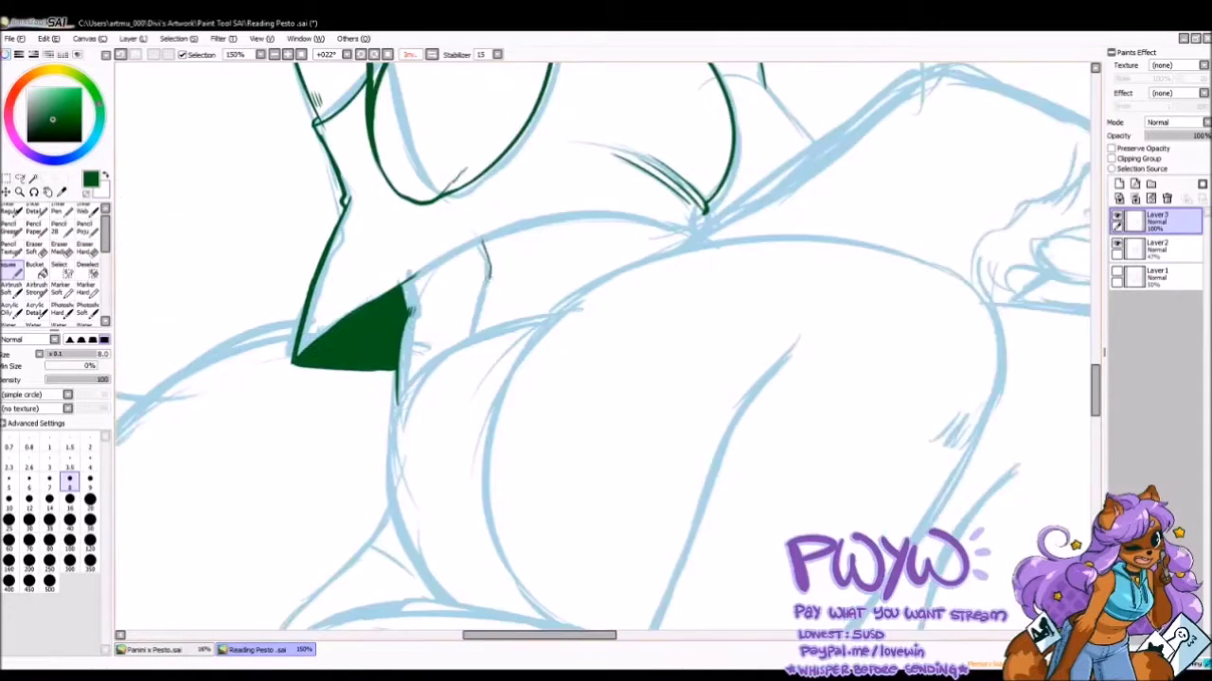
scroll(602, 346, down, 2)
drag(771, 215, 651, 537)
drag(996, 235, 937, 310)
drag(566, 163, 582, 499)
key(ctrl+z)
drag(994, 138, 970, 267)
scroll(602, 346, down, 3)
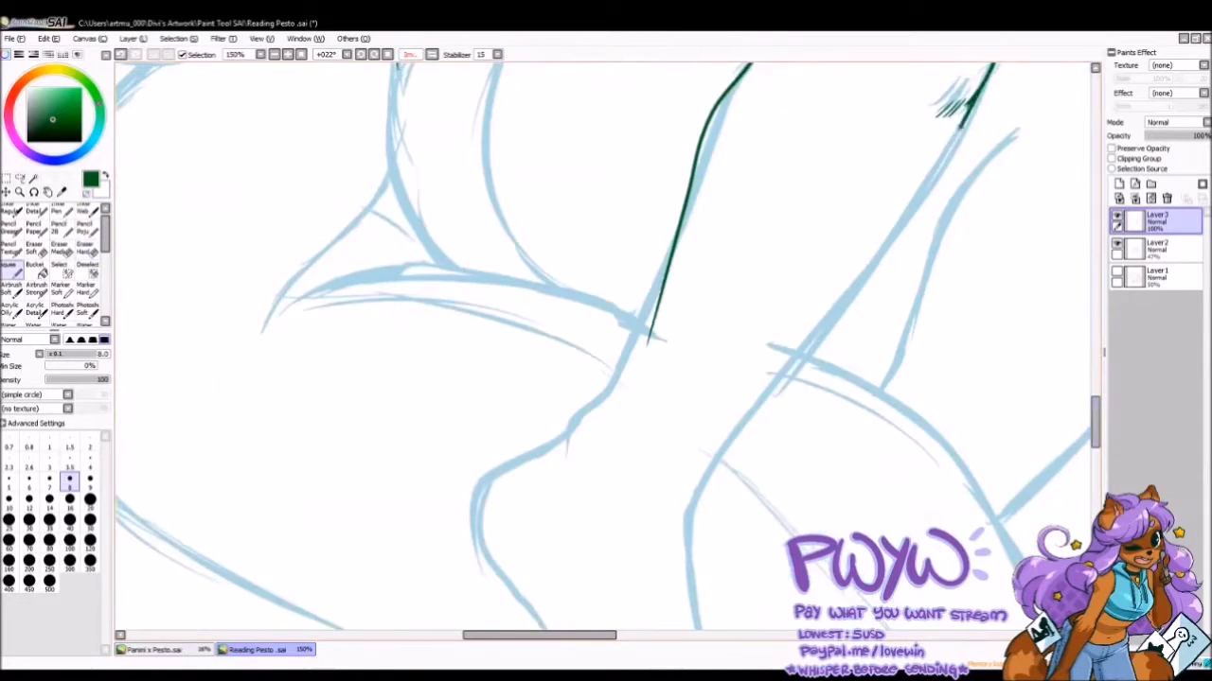
drag(970, 118, 748, 416)
drag(662, 312, 487, 500)
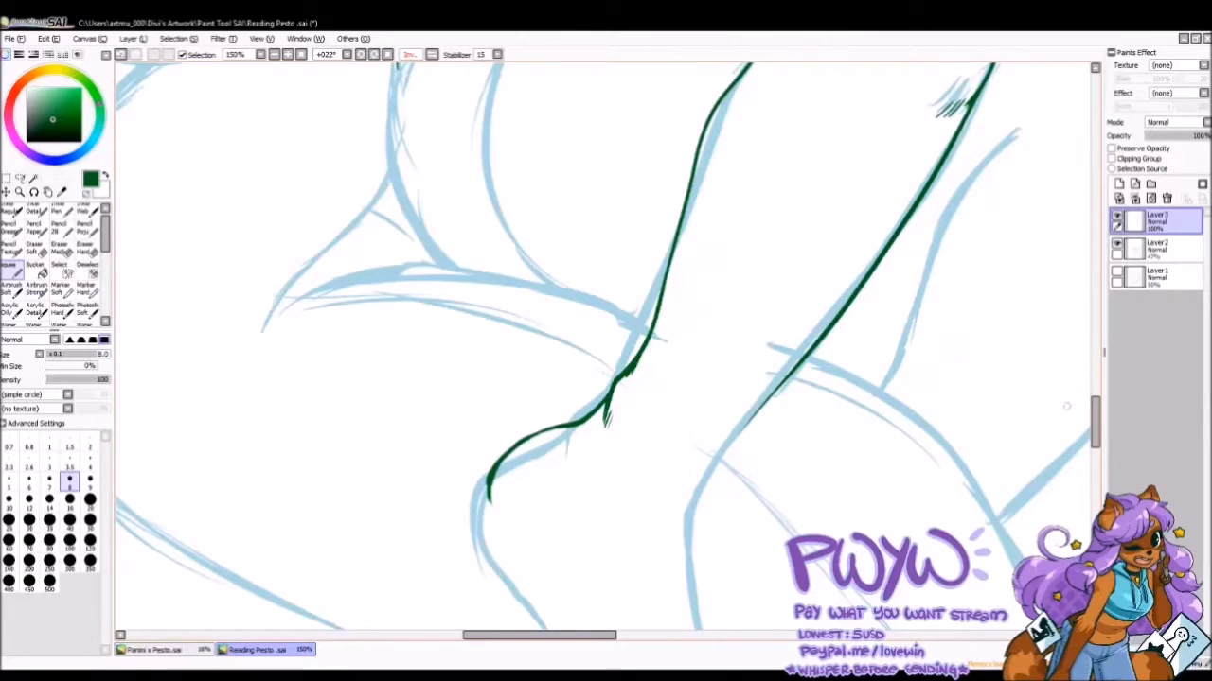
Ink the hip and thigh's underside, and the tail's upper edge on both sides of the near shin.
scroll(1065, 406, right, 5)
scroll(647, 388, left, 3)
scroll(648, 388, down, 2)
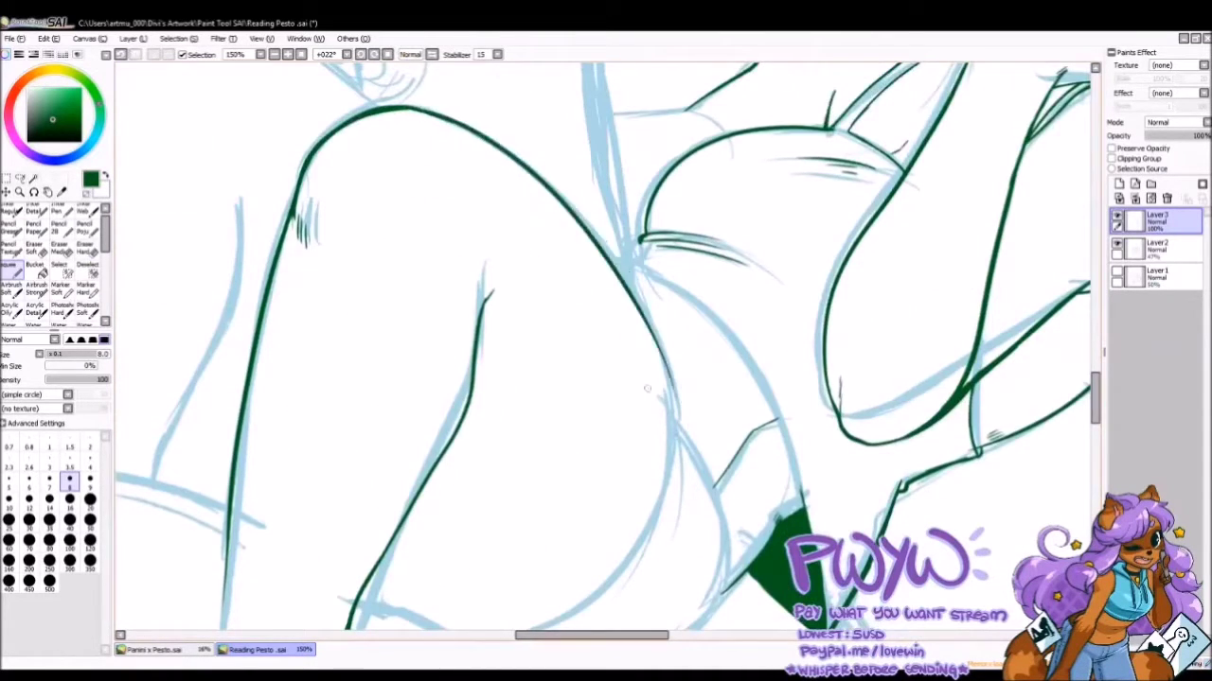
scroll(648, 388, down, 3)
mouse_move(668, 176)
mouse_down()
mouse_move(478, 437)
mouse_move(681, 331)
mouse_up()
mouse_move(683, 232)
mouse_down()
mouse_move(731, 405)
mouse_move(521, 492)
mouse_up()
key(minus)
drag(436, 383, 615, 491)
drag(200, 301, 358, 329)
key(plus)
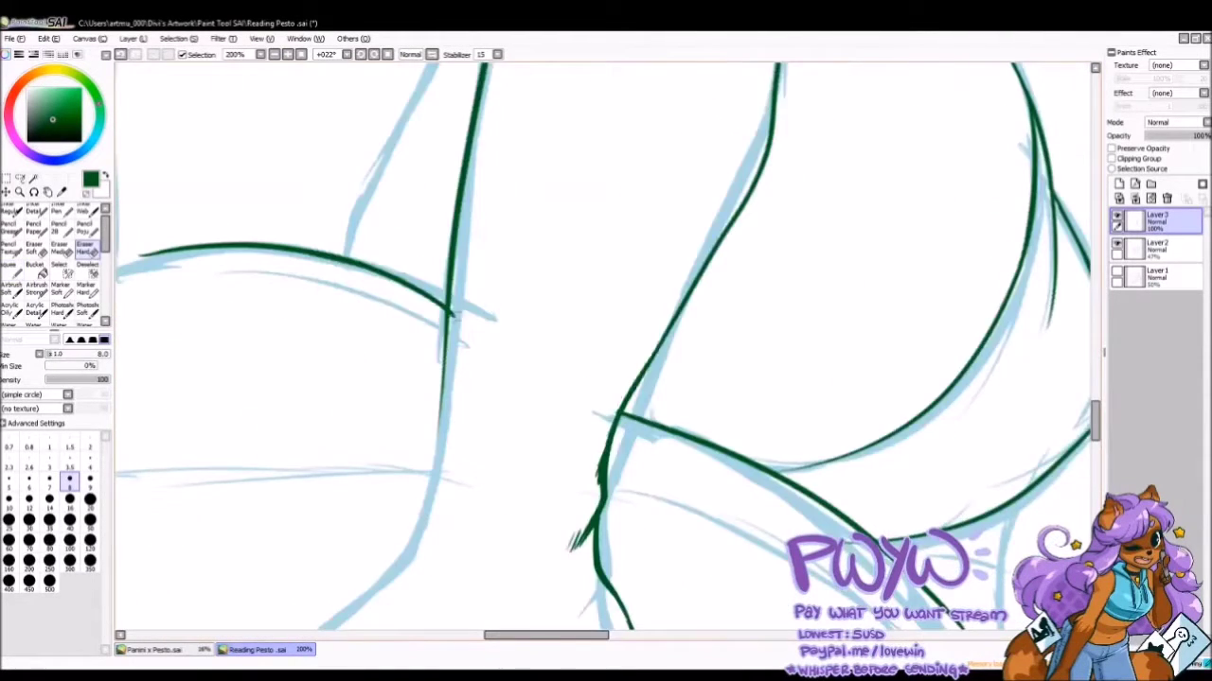
Ink the near foot's contour above the toes and continue the tail's upper edge toward its pointed tip.
key(minus)
key(Home)
key(Delete)
key(Delete)
key(Delete)
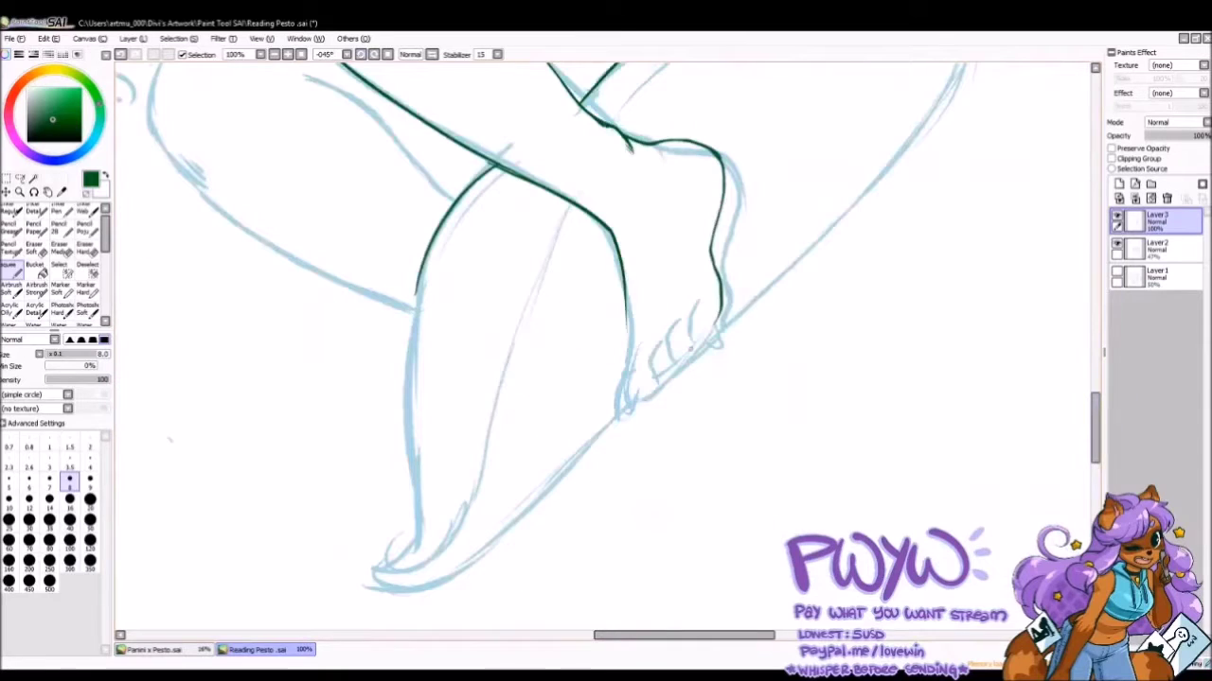
mouse_move(450, 206)
mouse_down()
mouse_move(413, 339)
mouse_move(380, 580)
mouse_up()
scroll(606, 347, up, 5)
scroll(605, 346, left, 5)
drag(584, 280, 740, 413)
Ink the tail's outer curve from the waist around to the near foot with a 16 px brush.
key(Home)
key(minus)
key(minus)
key(minus)
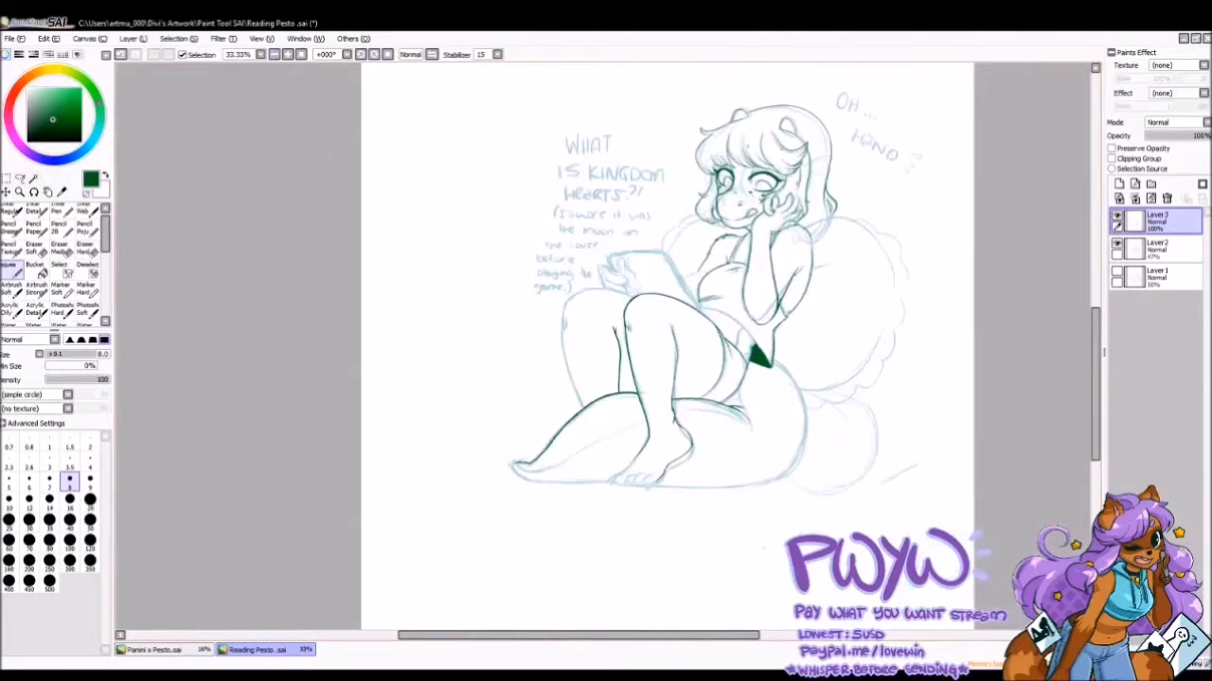
key(plus)
key(plus)
key(plus)
scroll(606, 347, down, 5)
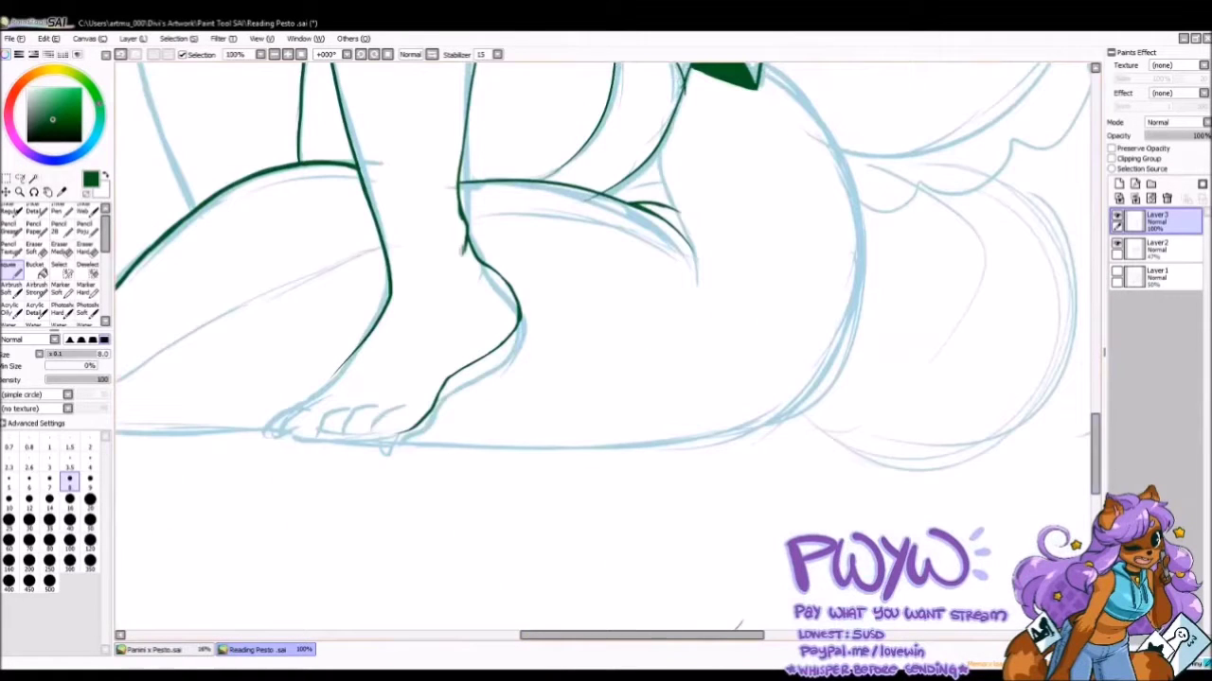
click(69, 488)
key(Delete)
key(Delete)
key(Delete)
key(Delete)
key(minus)
drag(689, 156, 606, 518)
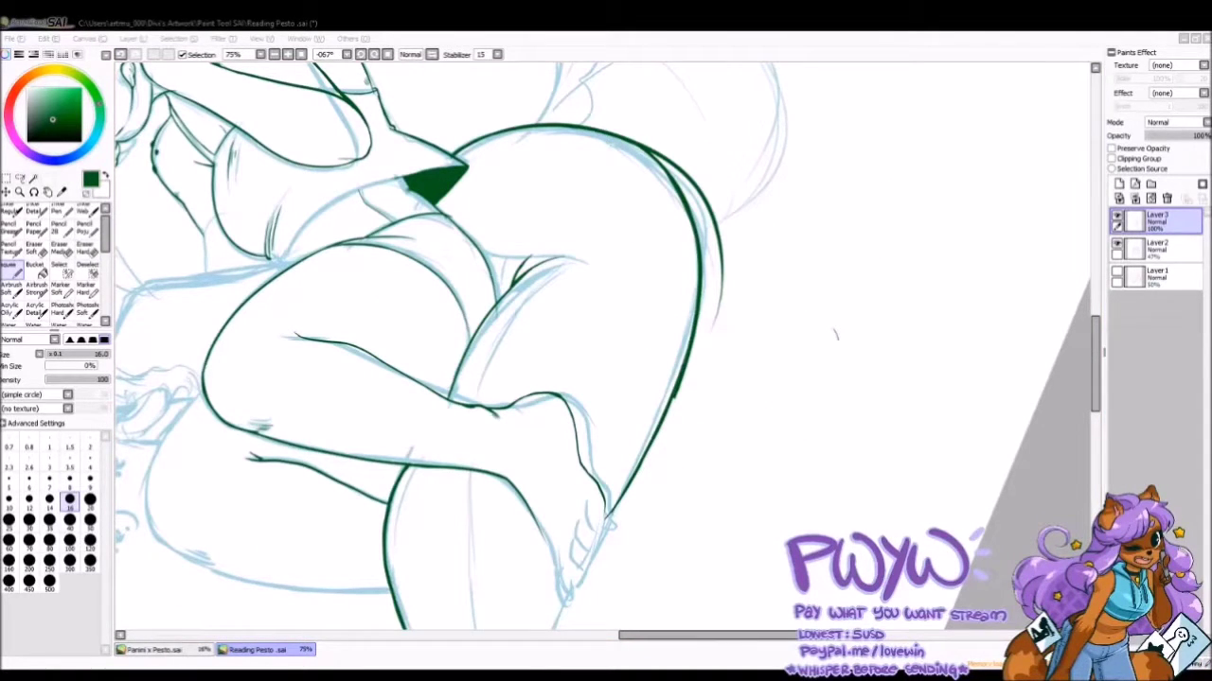
drag(834, 333, 948, 126)
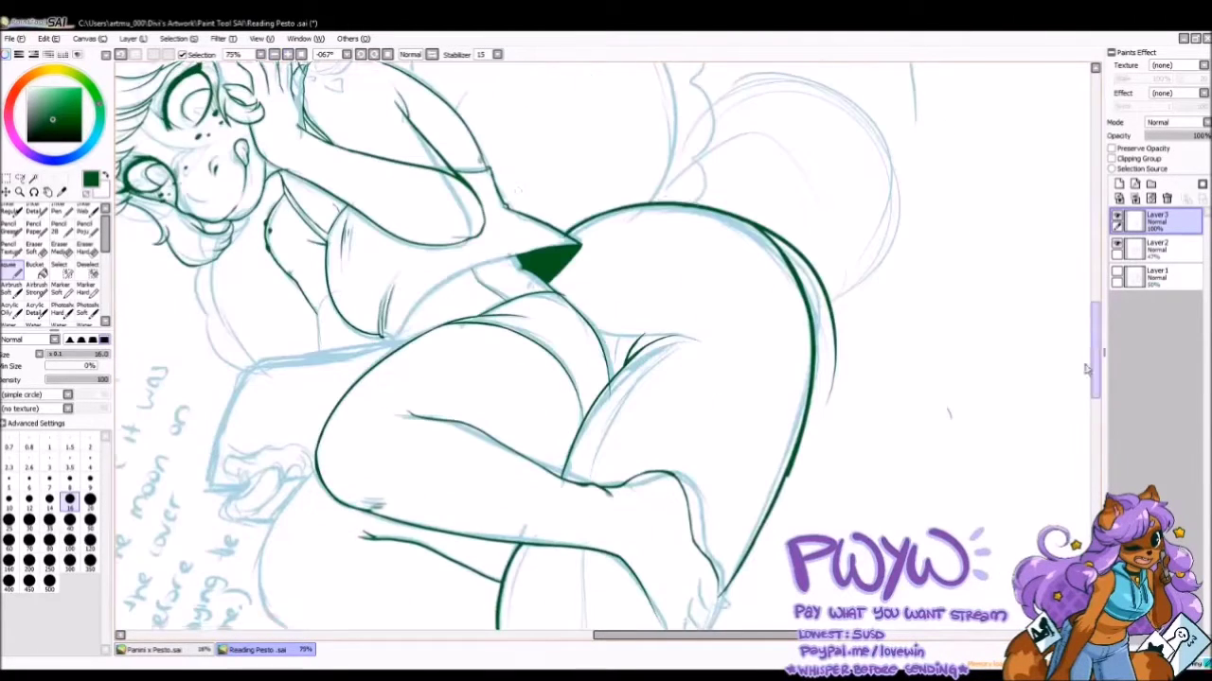
Clean up the doubled tail line, ink the tail's lower edge from the foot to its tip, and save the drawing.
scroll(588, 520, up, 5)
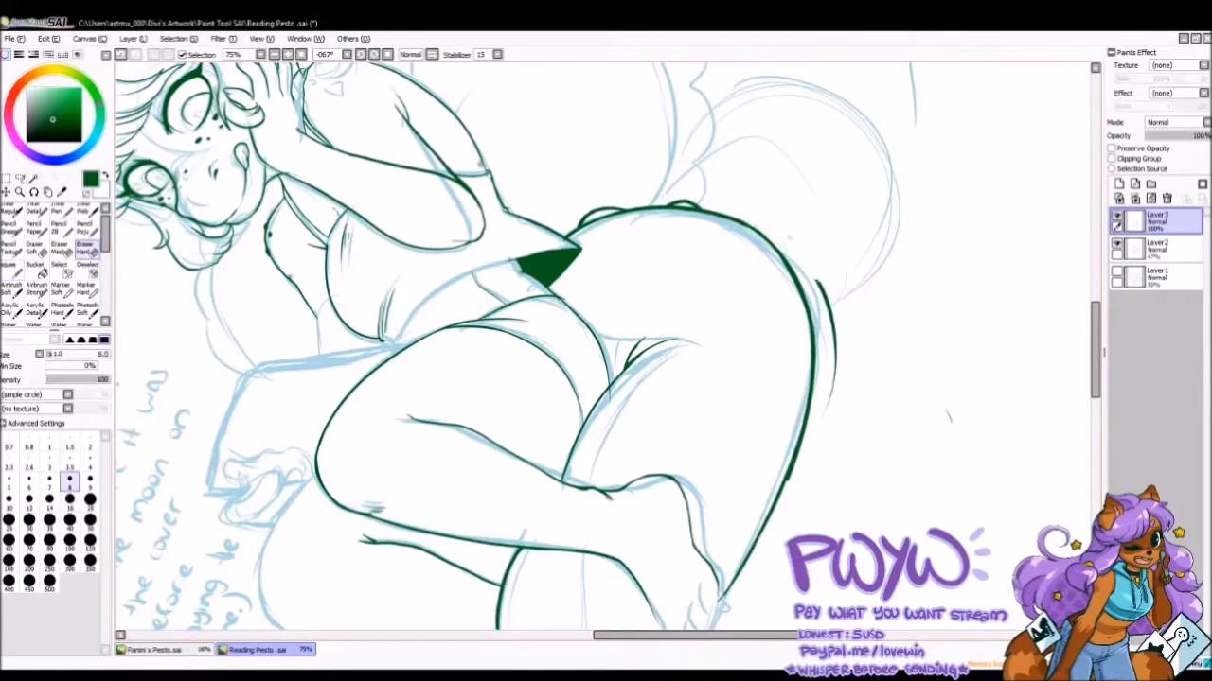
drag(1096, 372, 1098, 429)
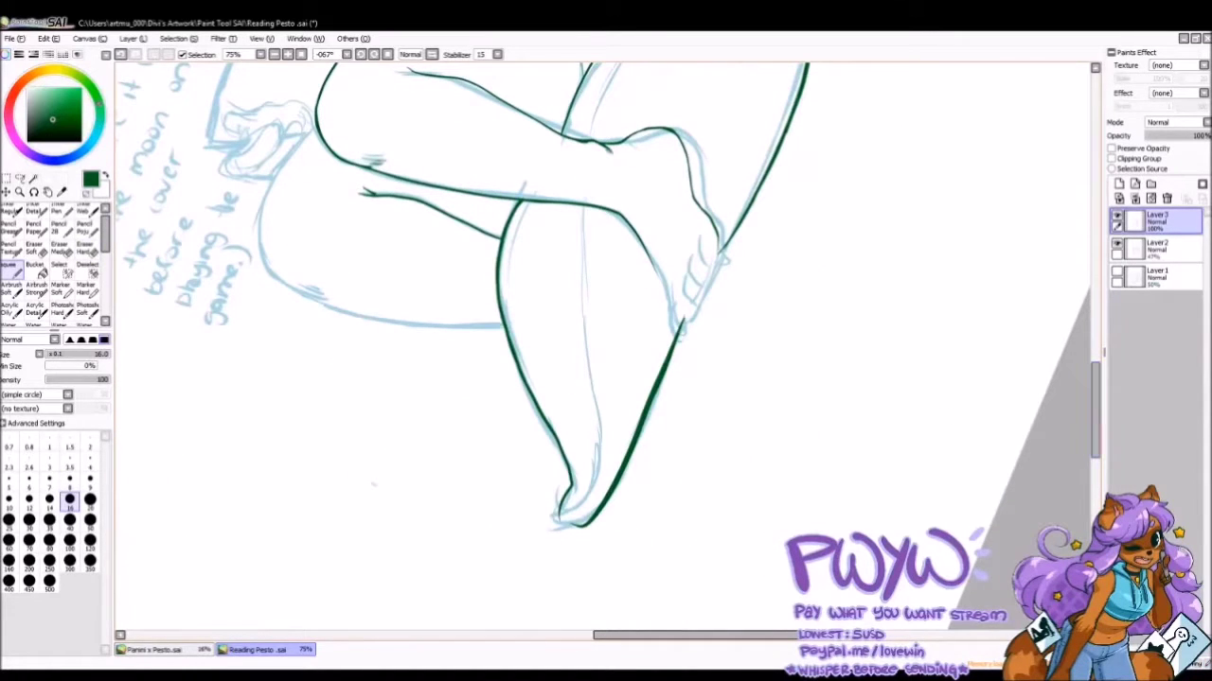
key(ctrl+s)
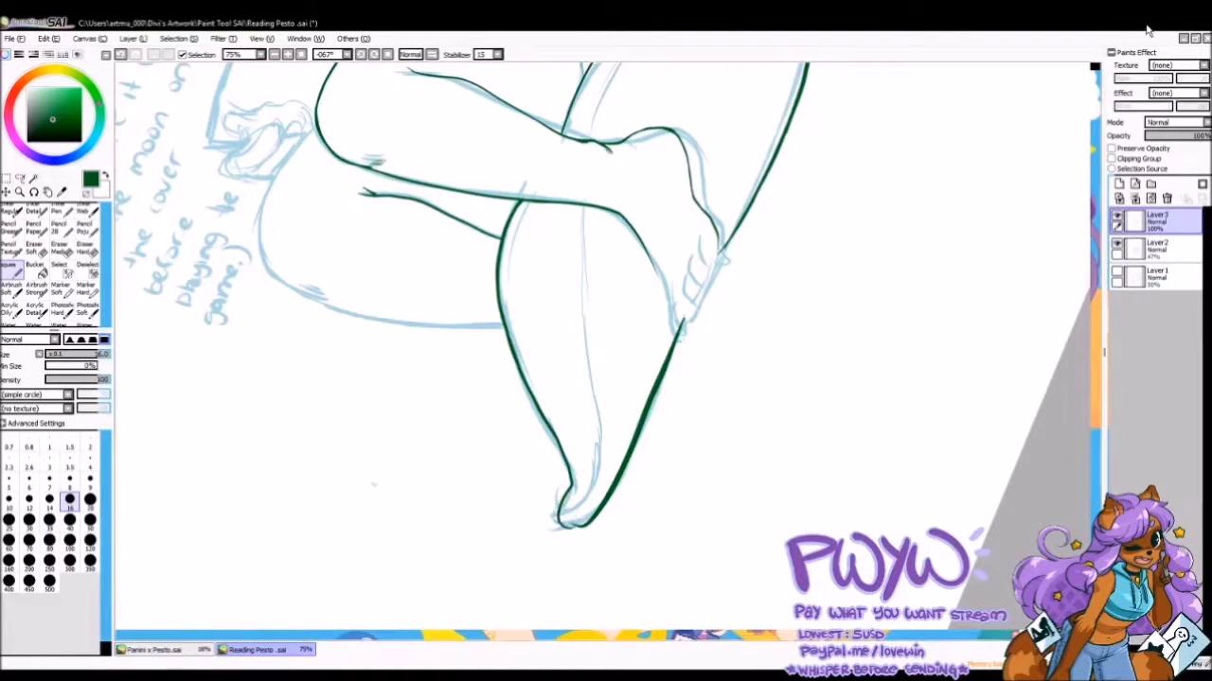
mouse_move(558, 526)
mouse_down()
mouse_move(592, 498)
mouse_move(551, 434)
mouse_up()
drag(570, 487, 545, 426)
Ink the far leg's contour and the fingers gripping the book's edge with an 8 px brush.
click(70, 480)
scroll(373, 485, up, 2)
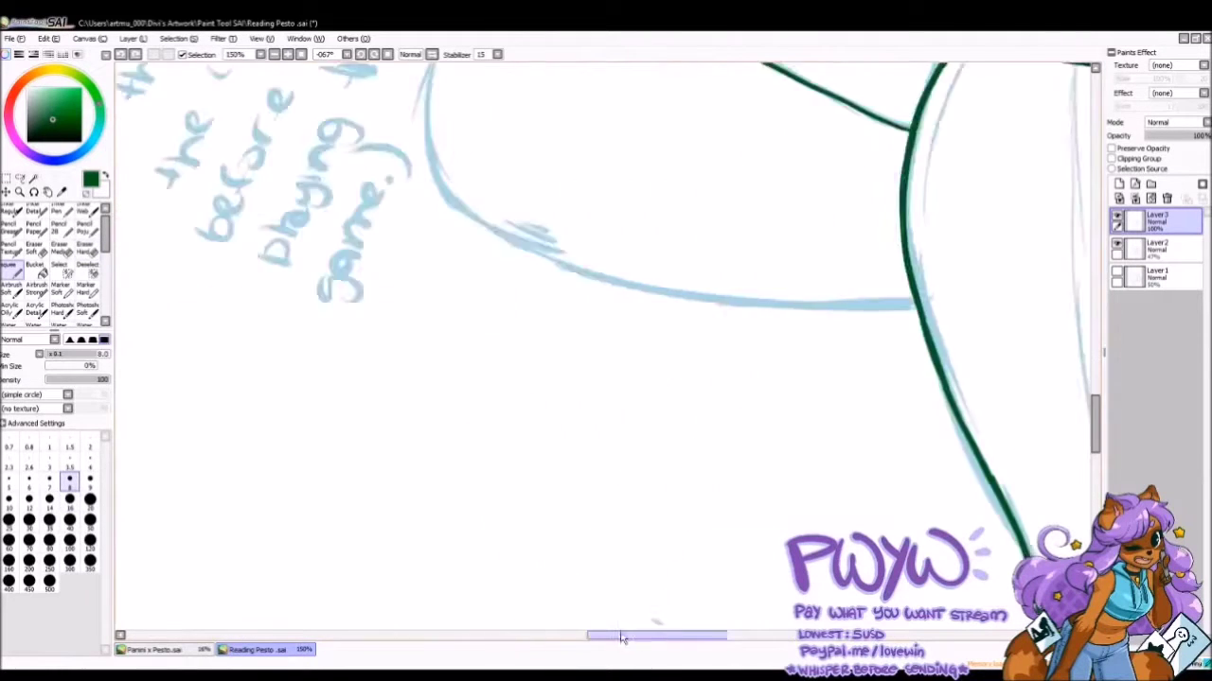
scroll(606, 341, up, 3)
scroll(606, 341, down, 3)
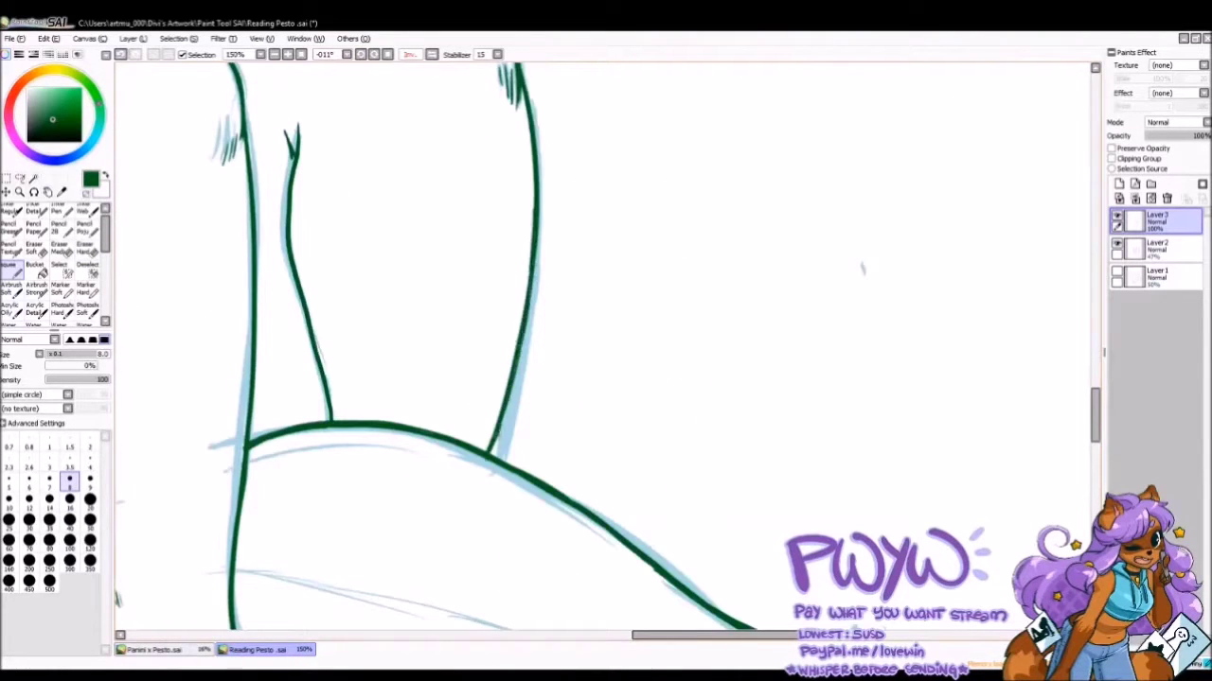
mouse_move(861, 268)
mouse_down()
mouse_move(506, 295)
mouse_move(551, 377)
mouse_up()
mouse_move(511, 273)
mouse_down()
mouse_move(535, 370)
mouse_move(498, 348)
mouse_move(523, 326)
mouse_move(473, 347)
mouse_move(544, 372)
mouse_move(455, 316)
mouse_move(563, 435)
mouse_up()
drag(508, 230, 547, 244)
click(120, 54)
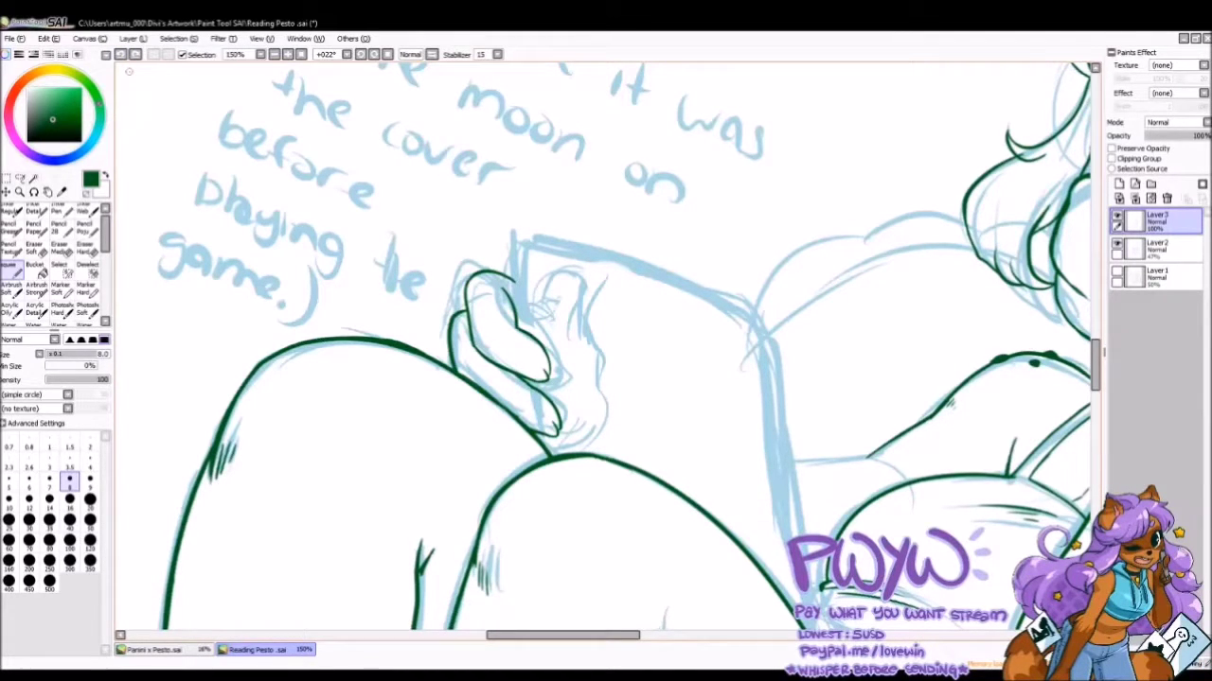
Ink the book's upper edge, corners and side down to the thigh with a 12 px brush.
click(30, 499)
scroll(606, 340, down, 3)
drag(677, 91, 800, 435)
scroll(606, 341, up, 3)
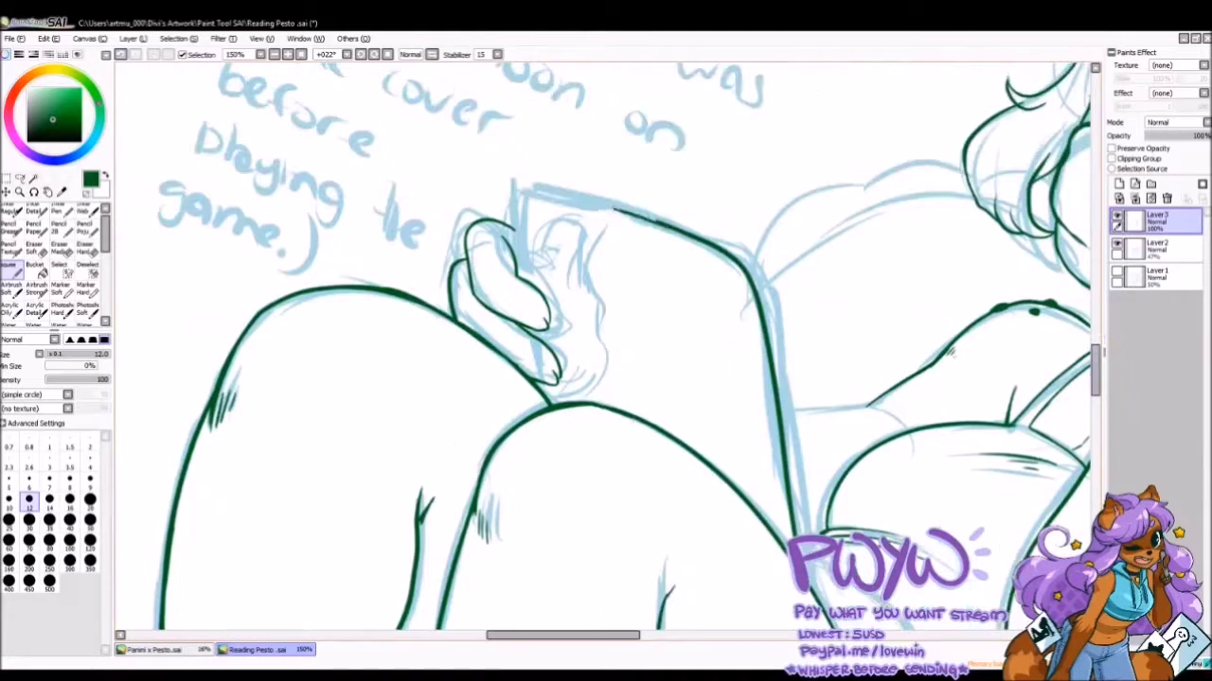
mouse_move(659, 223)
mouse_down()
mouse_move(516, 248)
mouse_move(459, 295)
mouse_up()
scroll(331, 274, right, 5)
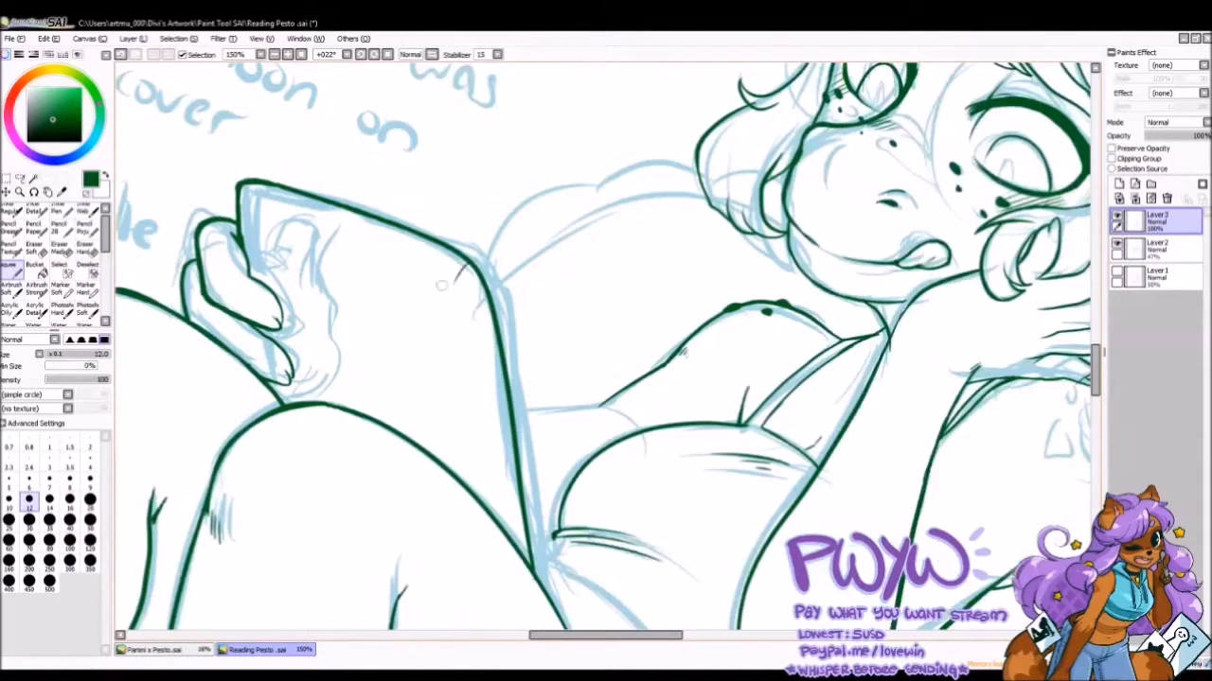
Touch up the lines where the belly and top meet the raised thigh, with the Layer 2 sketch hidden.
scroll(331, 275, down, 3)
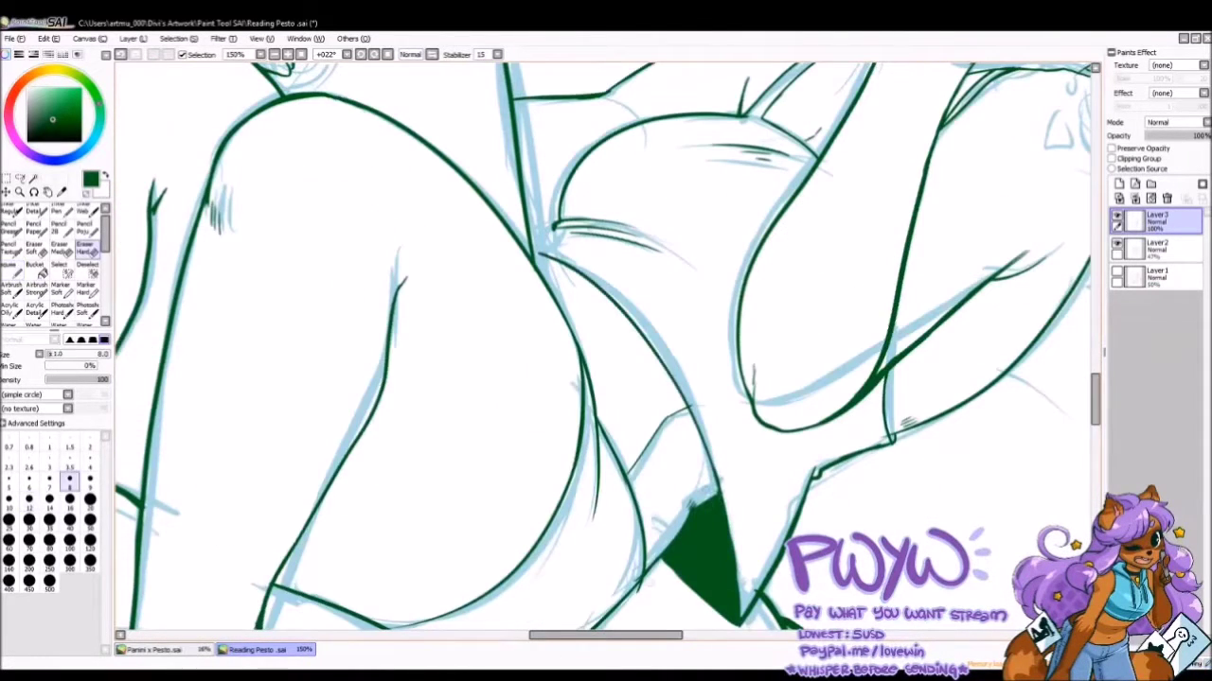
click(1117, 246)
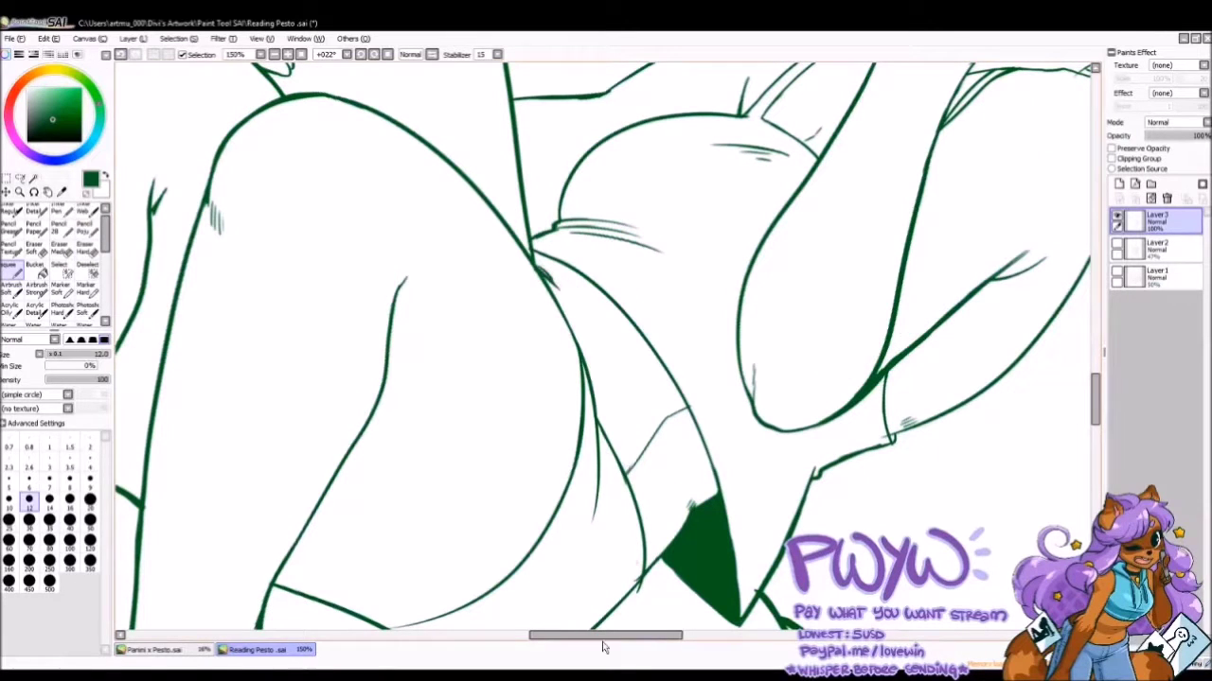
key(e)
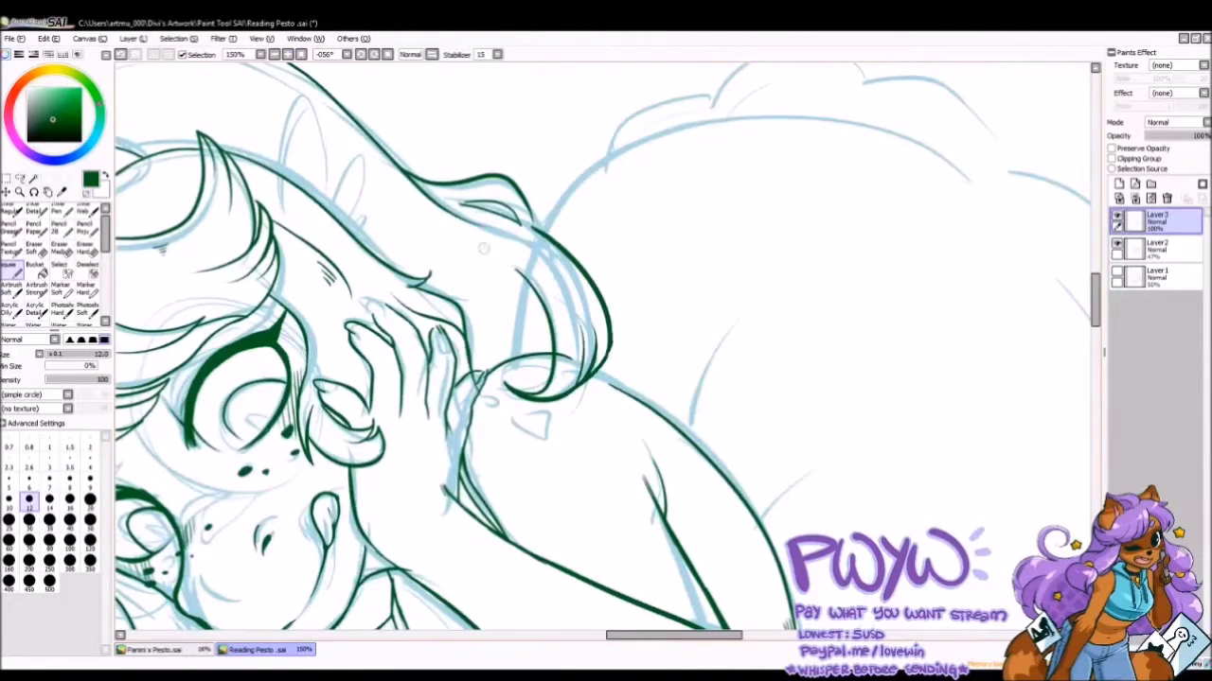
Clean up the overlaps on the back hair's curled end, thicken the shoulder line below it and ink the strands beside the hand.
drag(594, 375, 677, 428)
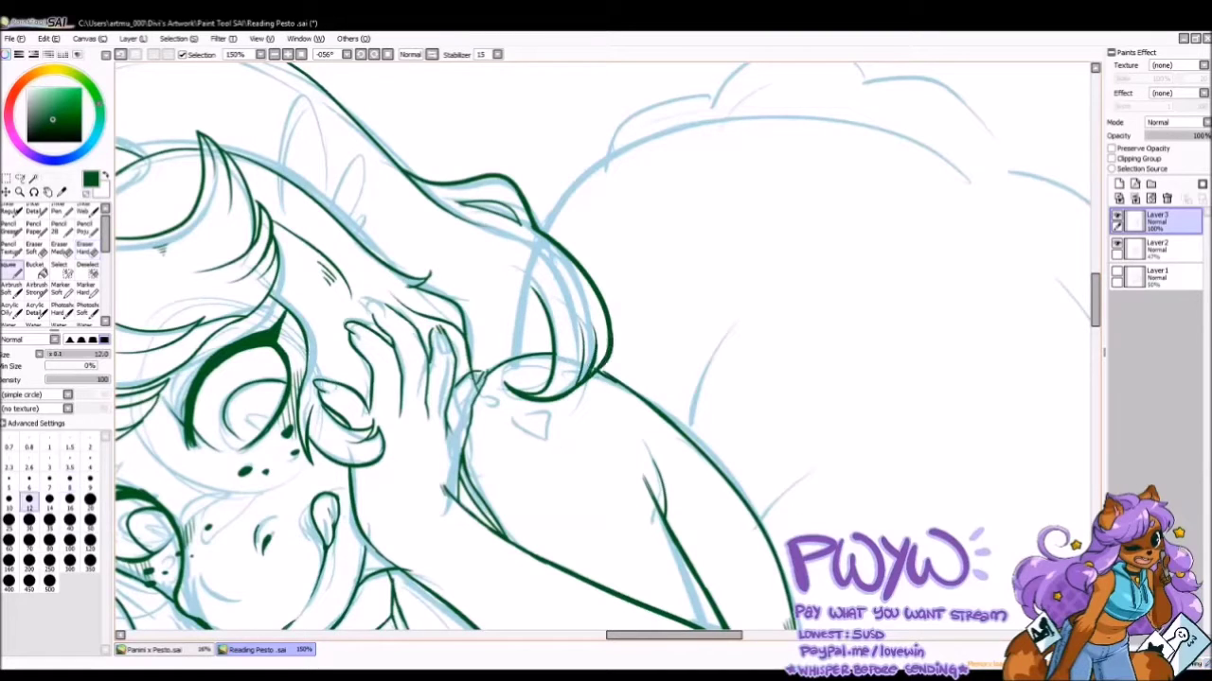
key(e)
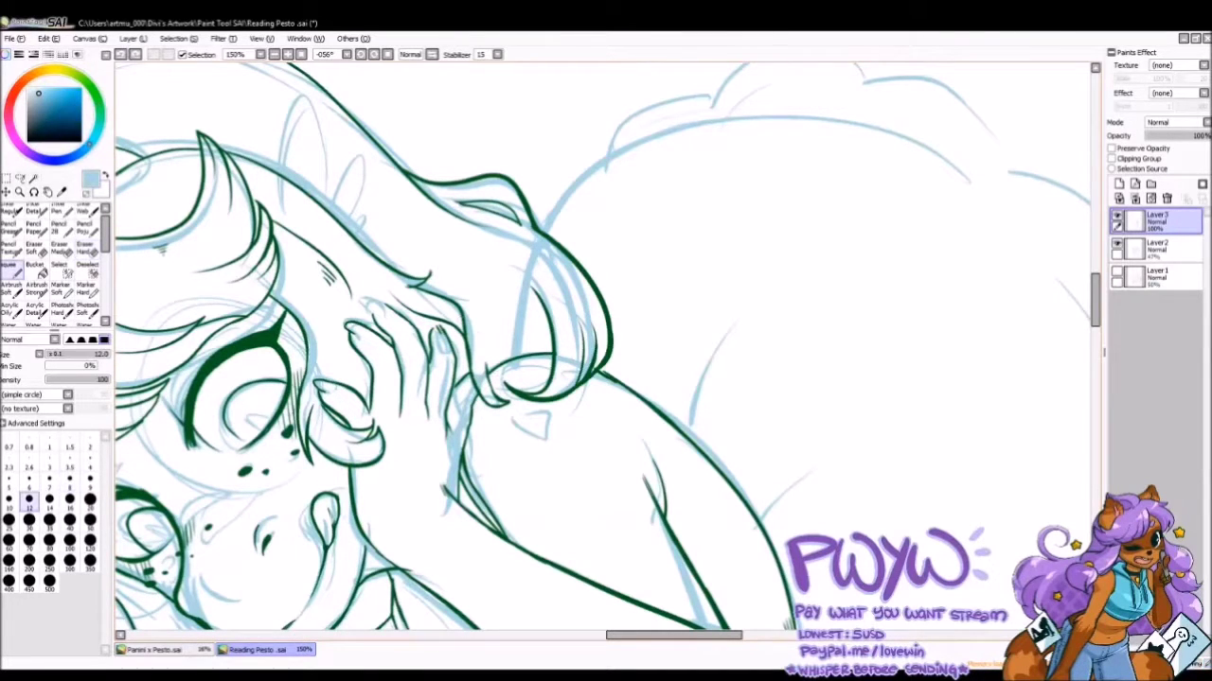
key(n)
Ink the short crease lines on the large round shape behind the figure, beside the arm and near its outer edge.
scroll(497, 379, down, 3)
key(Home)
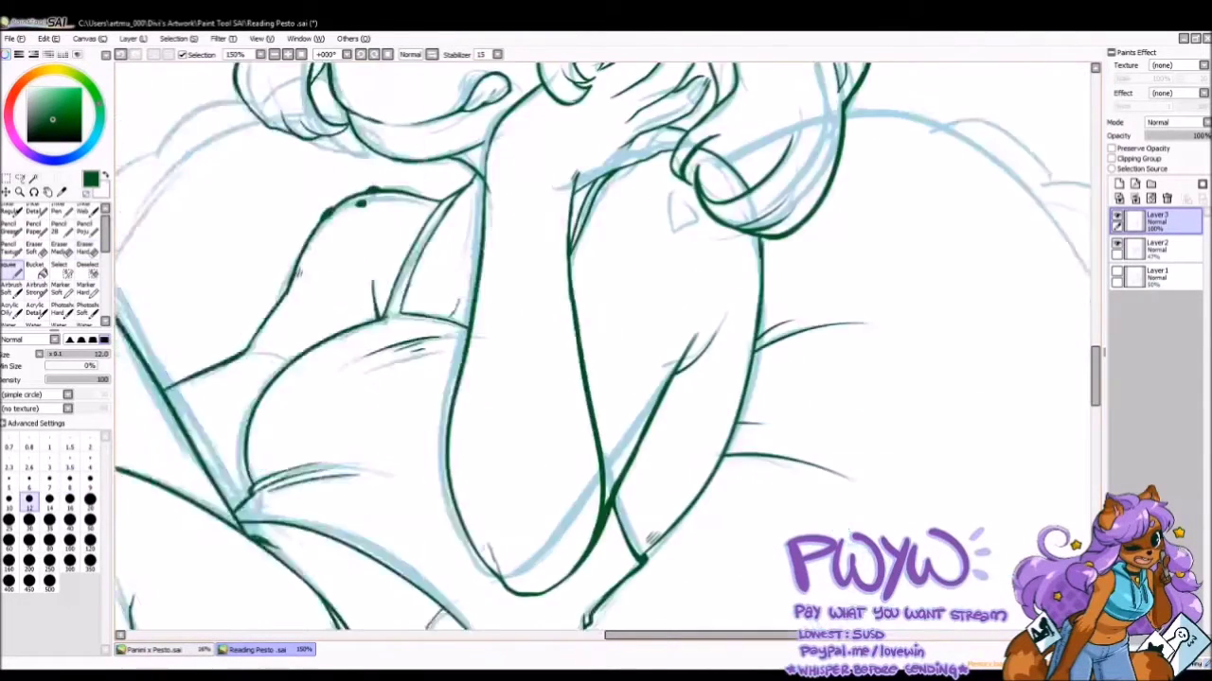
scroll(606, 347, up, 2)
key(minus)
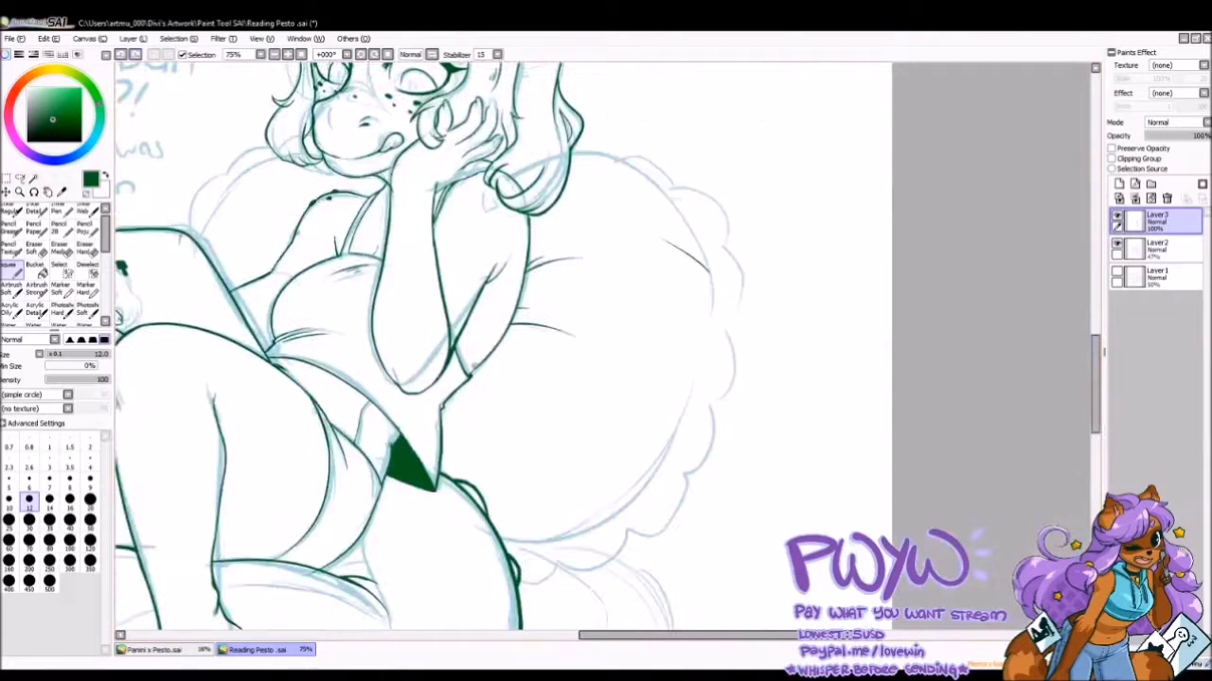
scroll(606, 346, right, 2)
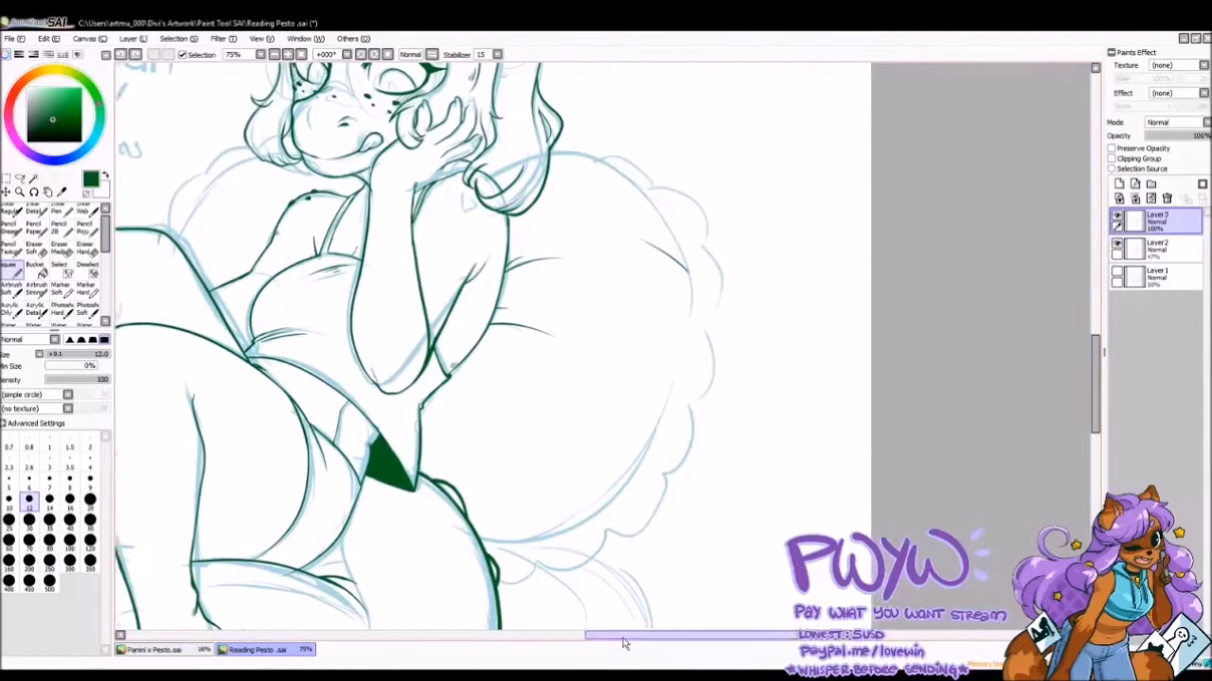
Ink the large curved outline of the round shape on both sides of the figure and start its scalloped border.
key(plus)
key(e)
key(minus)
key(n)
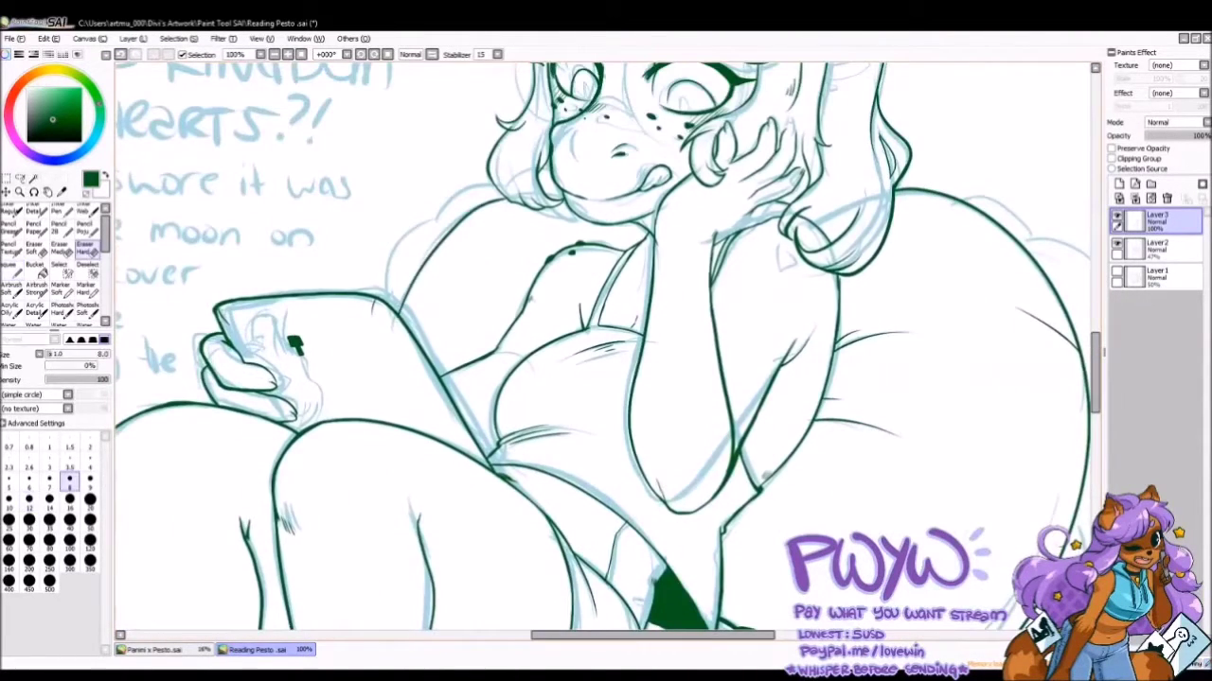
key(plus)
key(plus)
scroll(606, 346, up, 2)
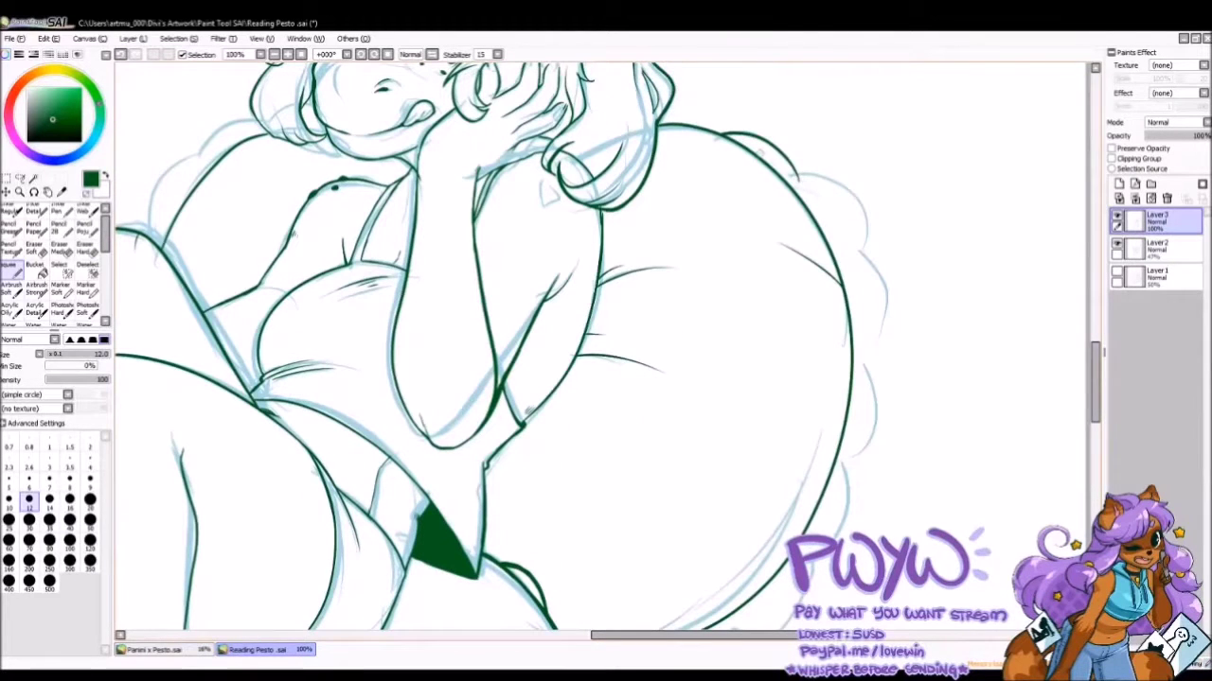
Redraw the hair's outer outline over the crown, from the flicked front strand to the back hair, erasing the rough parts.
scroll(606, 347, up, 5)
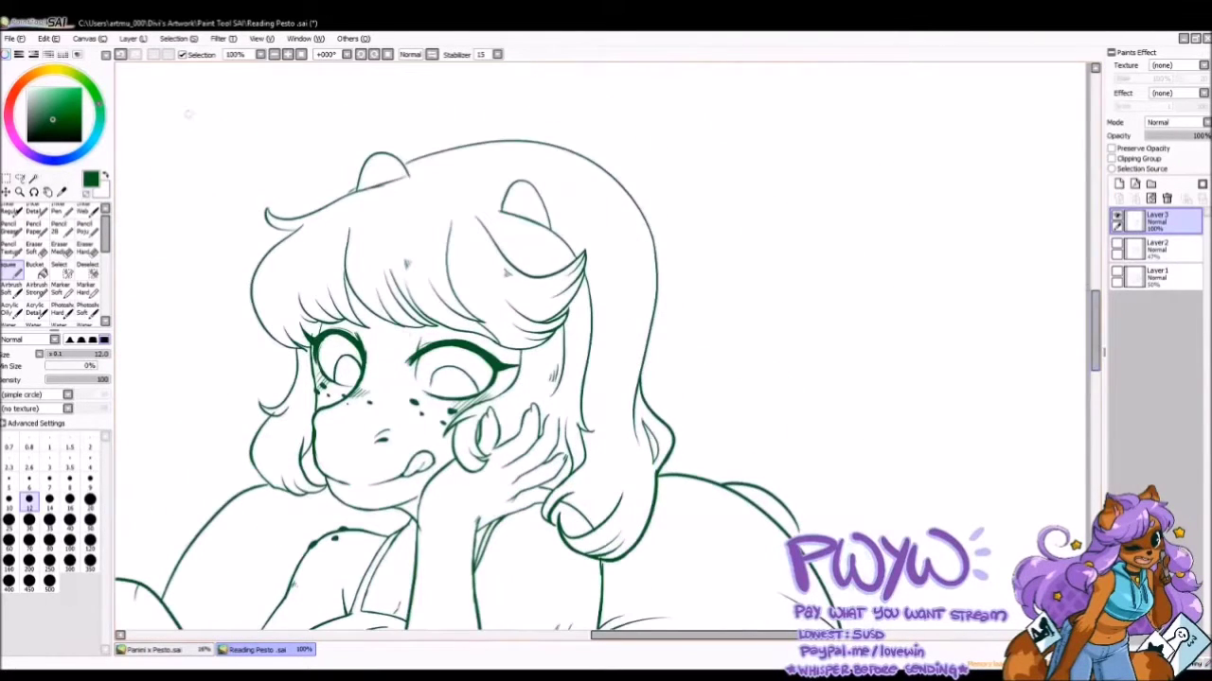
key(e)
key(n)
key(plus)
drag(284, 248, 492, 200)
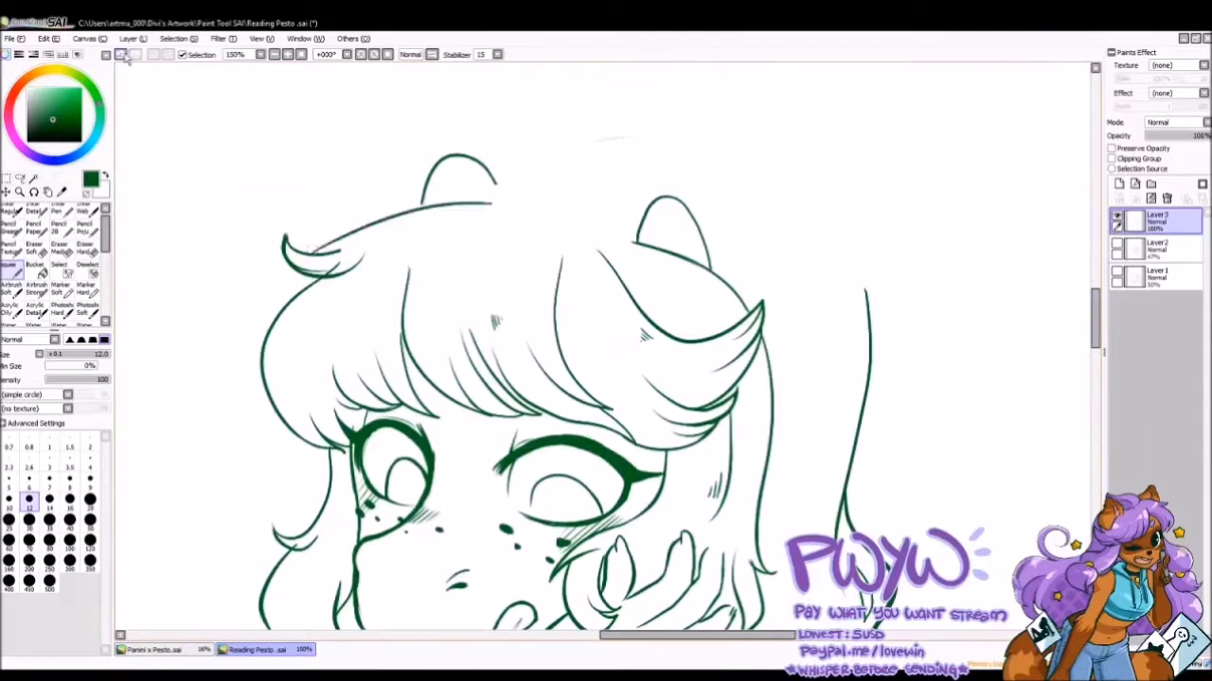
key(ctrl+z)
drag(349, 219, 864, 492)
key(e)
drag(863, 379, 857, 483)
Thicken the hair outline from the front ear around the flicked strand and fringe side, trimming stray edges with the eraser.
mouse_move(487, 175)
mouse_down()
mouse_move(314, 312)
mouse_move(317, 332)
mouse_up()
key(n)
key(e)
key(n)
key(e)
key(n)
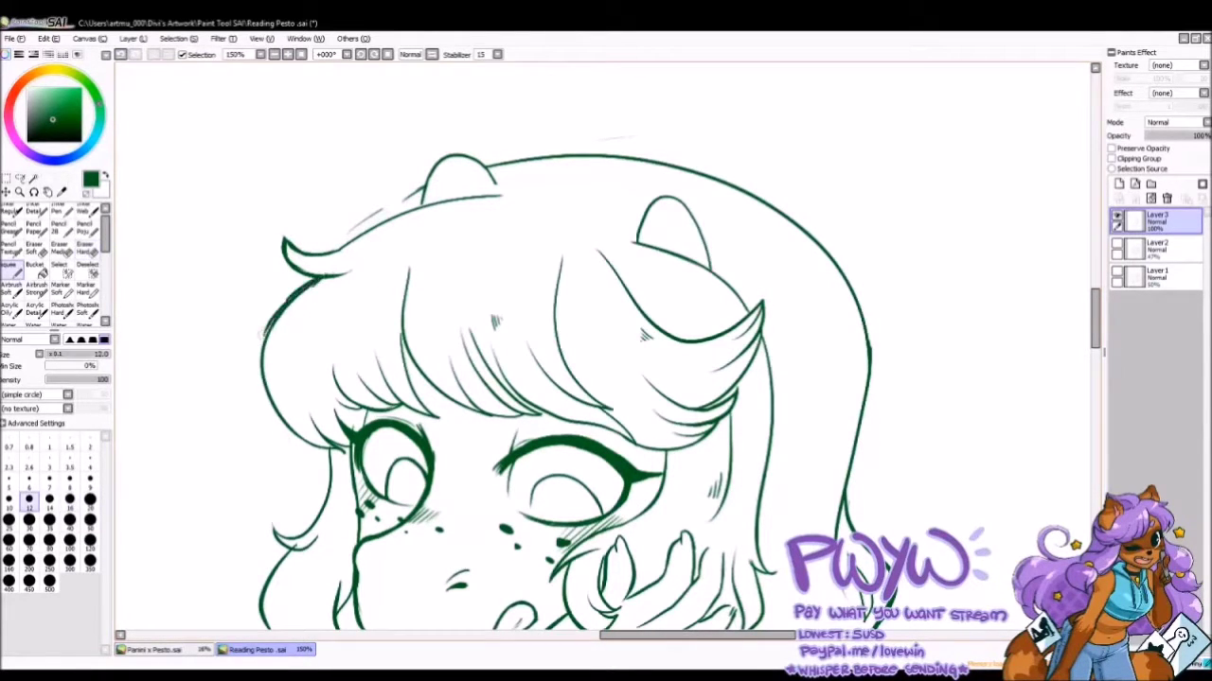
key(e)
drag(270, 284, 322, 369)
key(n)
Clean up and re-ink the doubled hair line between the front ear and the flicked strand.
key(h)
drag(778, 194, 869, 248)
key(e)
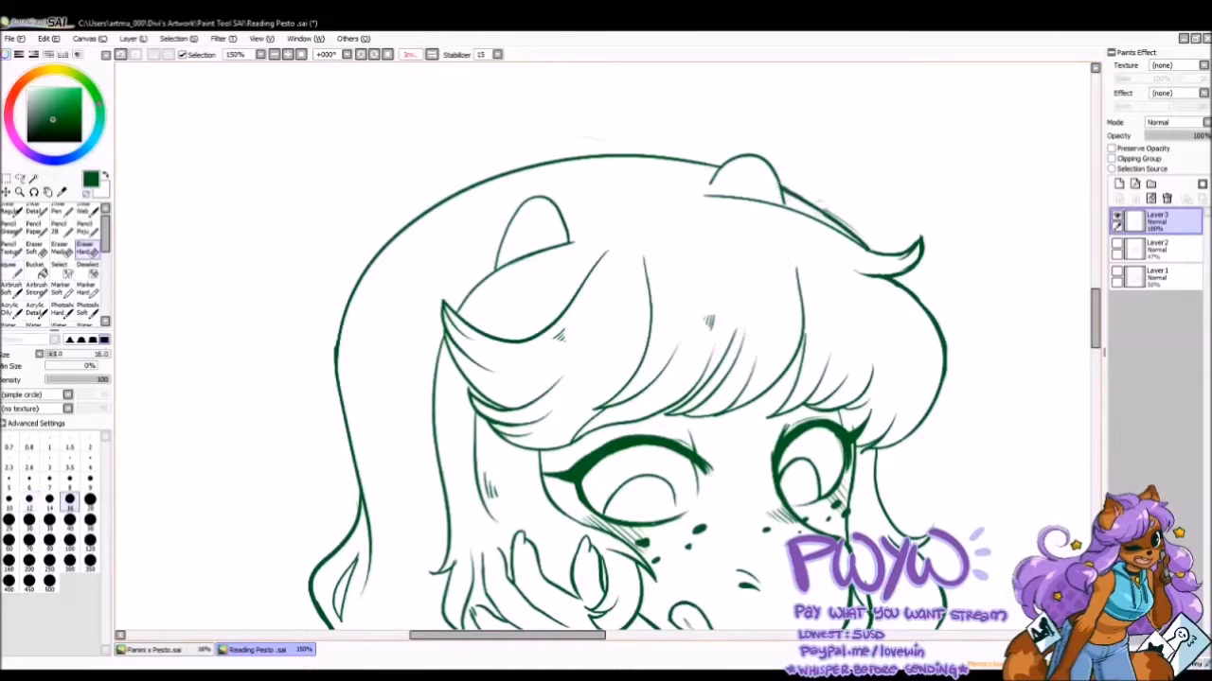
drag(823, 210, 854, 229)
key(n)
mouse_move(682, 194)
mouse_down()
mouse_move(782, 190)
mouse_move(828, 214)
mouse_up()
key(e)
Retouch the outlines of the fingers holding the book.
scroll(322, 314, down, 4)
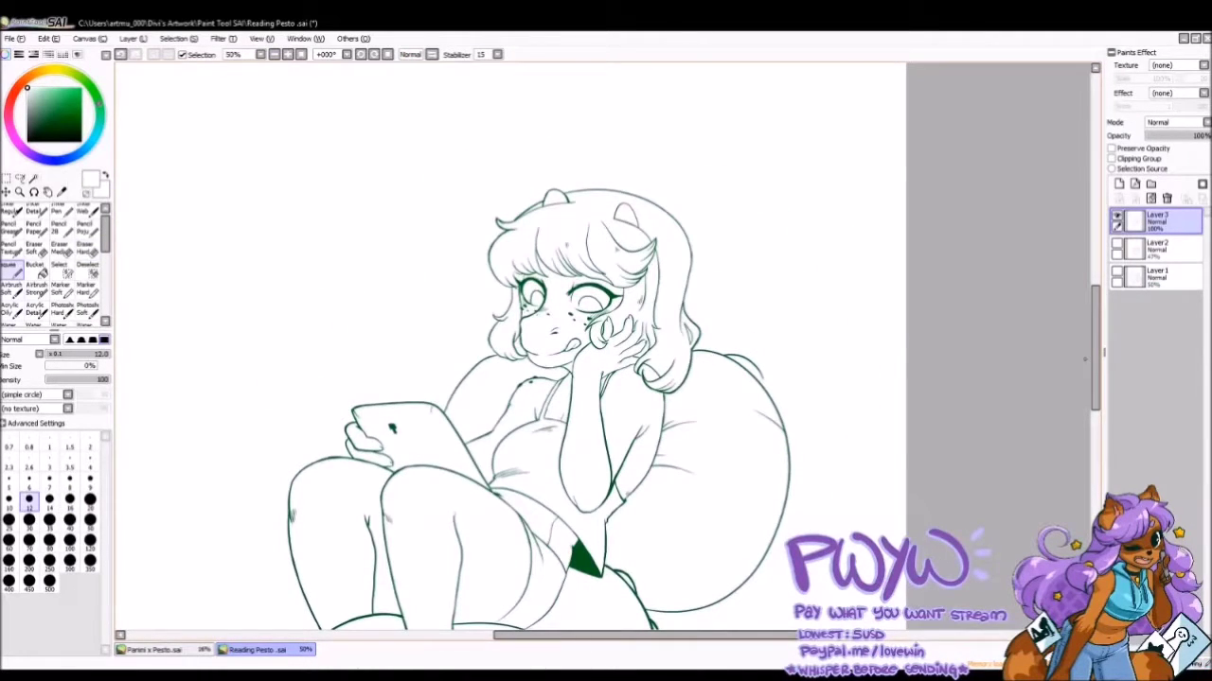
scroll(397, 426, up, 4)
mouse_move(317, 374)
mouse_down()
mouse_move(341, 312)
mouse_move(327, 369)
mouse_move(410, 431)
mouse_up()
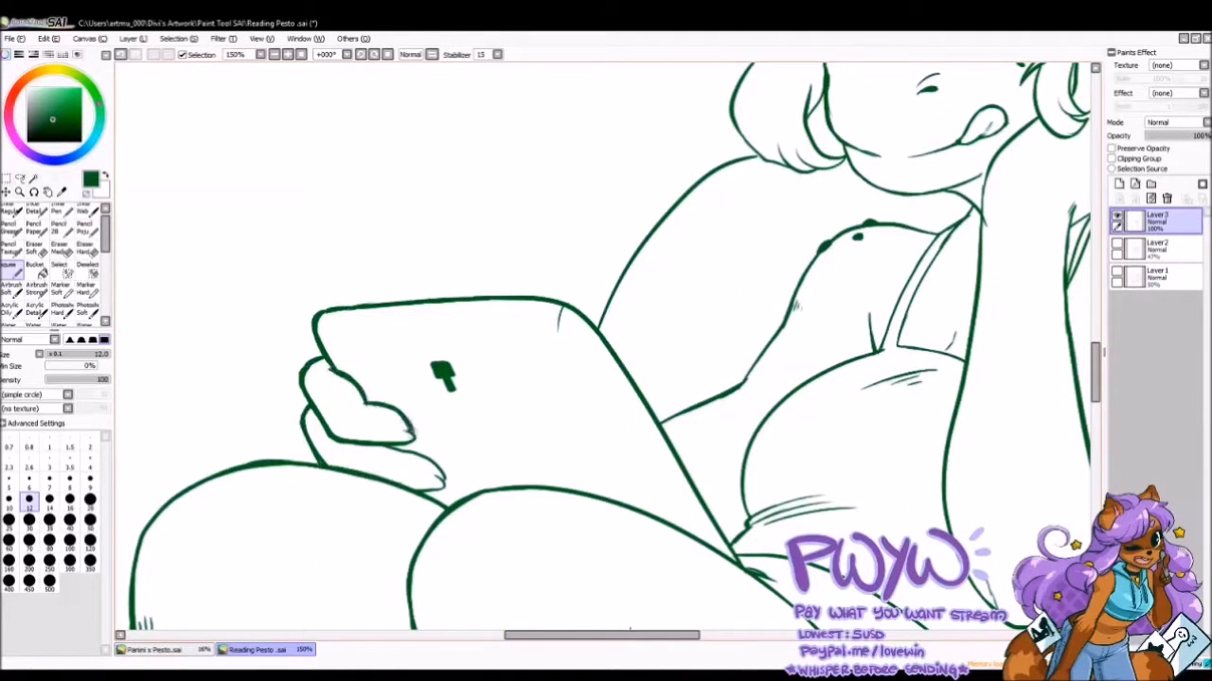
scroll(606, 345, right, 3)
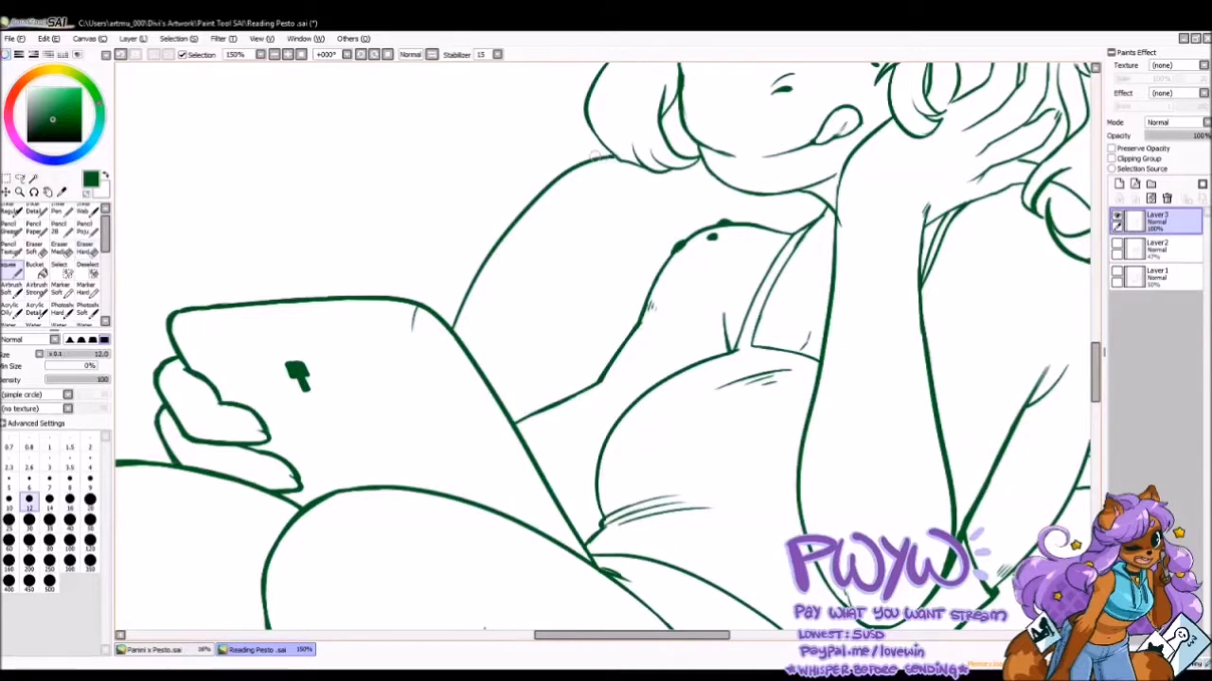
Ink the scalloped border down the outer side of the large round shape, following the Layer 2 sketch.
scroll(594, 156, right, 3)
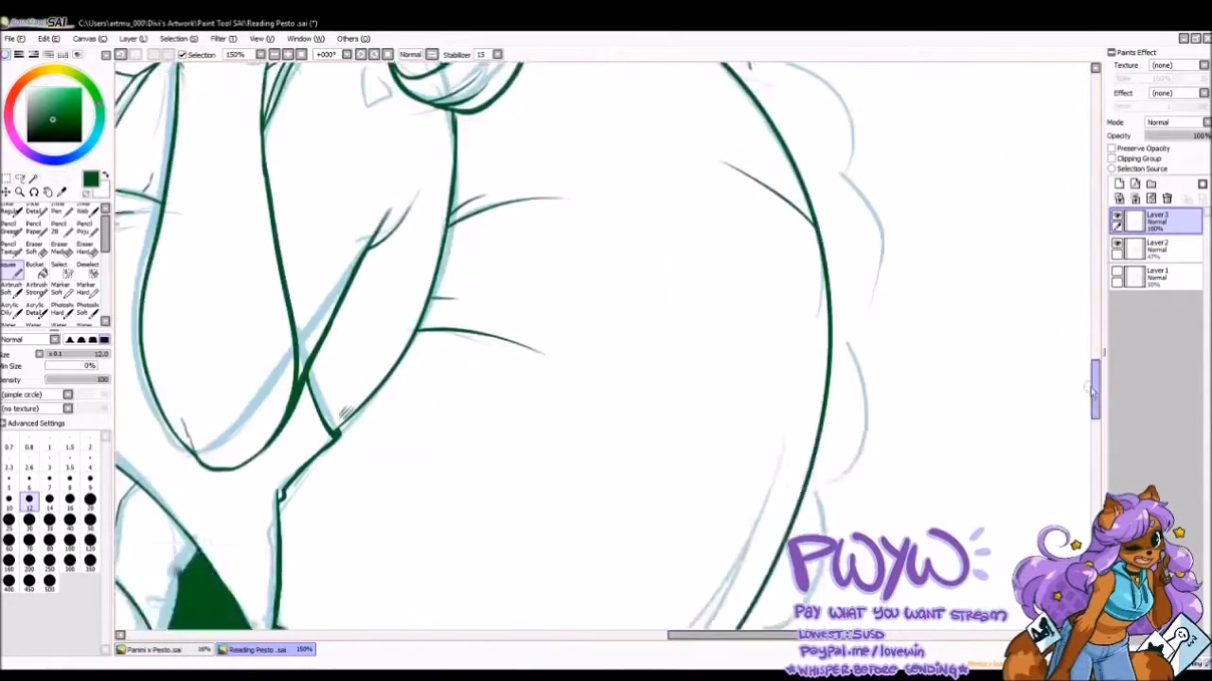
mouse_move(748, 154)
mouse_down()
mouse_move(781, 171)
mouse_move(829, 270)
mouse_up()
scroll(1001, 470, down, 2)
mouse_move(824, 123)
mouse_down()
mouse_move(866, 270)
mouse_move(814, 441)
mouse_up()
scroll(814, 440, down, 3)
drag(814, 194, 762, 350)
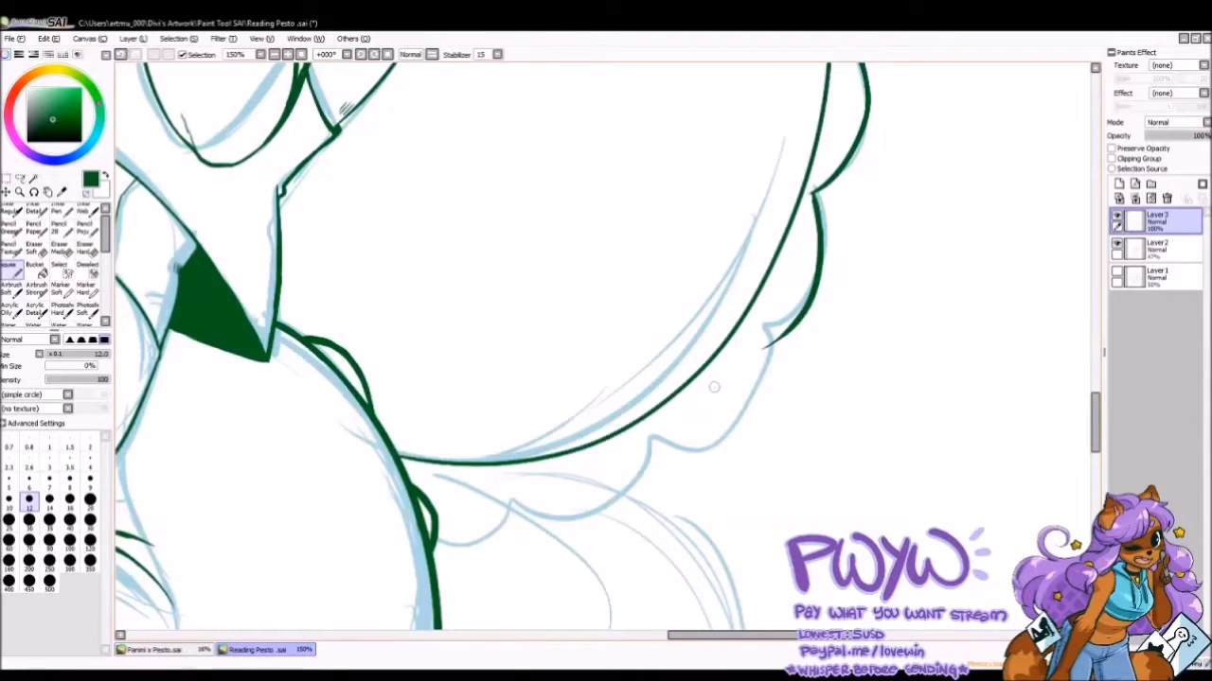
Ink the scalloped border of the round shape between the front hair and the book.
key(End)
key(End)
key(End)
key(Page_Down)
key(Page_Down)
key(Page_Up)
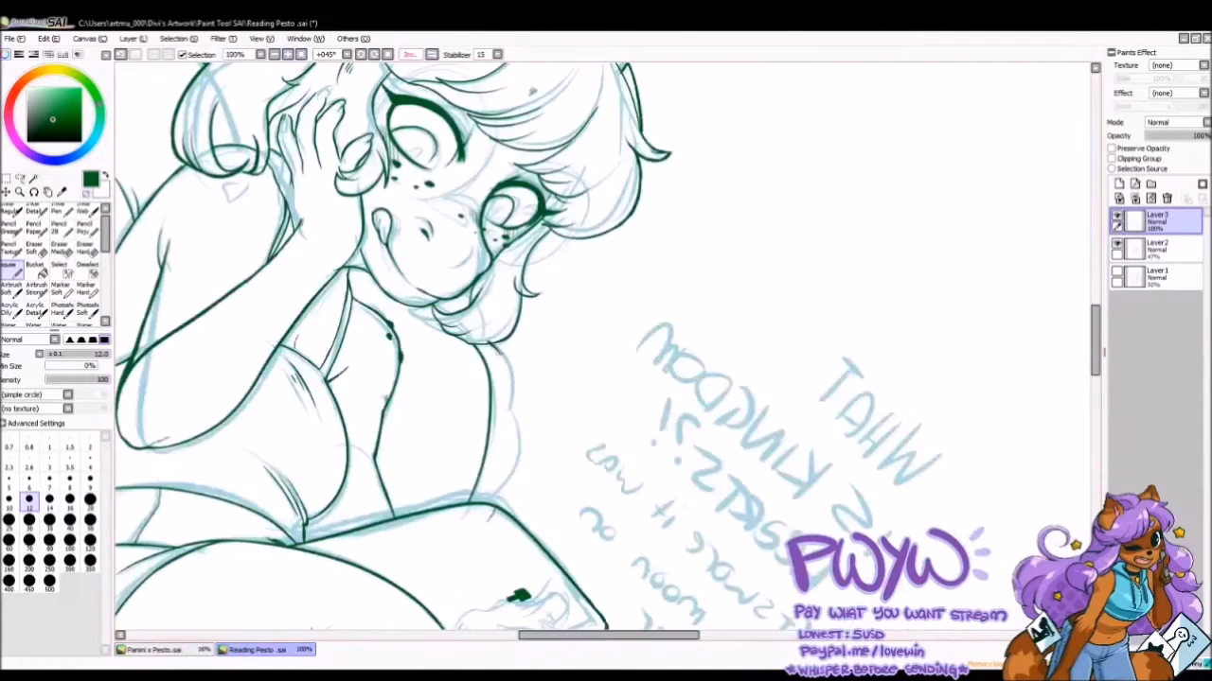
click(287, 54)
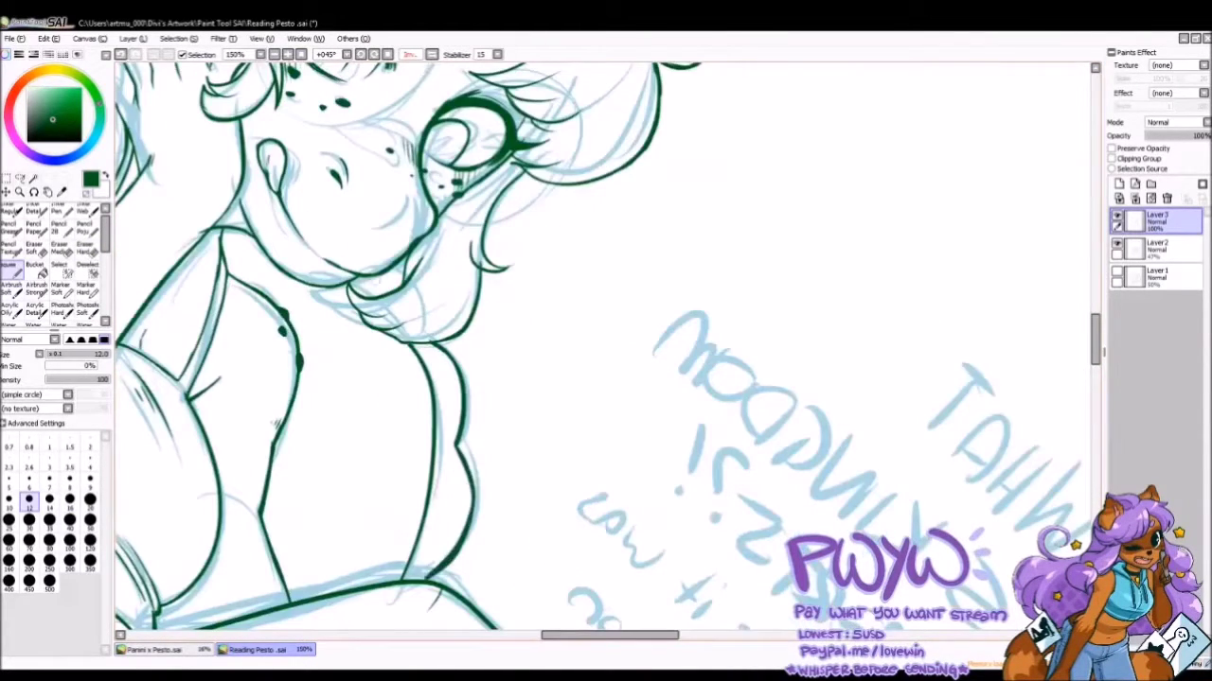
Ink the remaining inner contour line on the large curved form beneath the thigh and save the file.
click(287, 54)
key(Page_Up)
key(Page_Up)
key(Page_Up)
key(Page_Up)
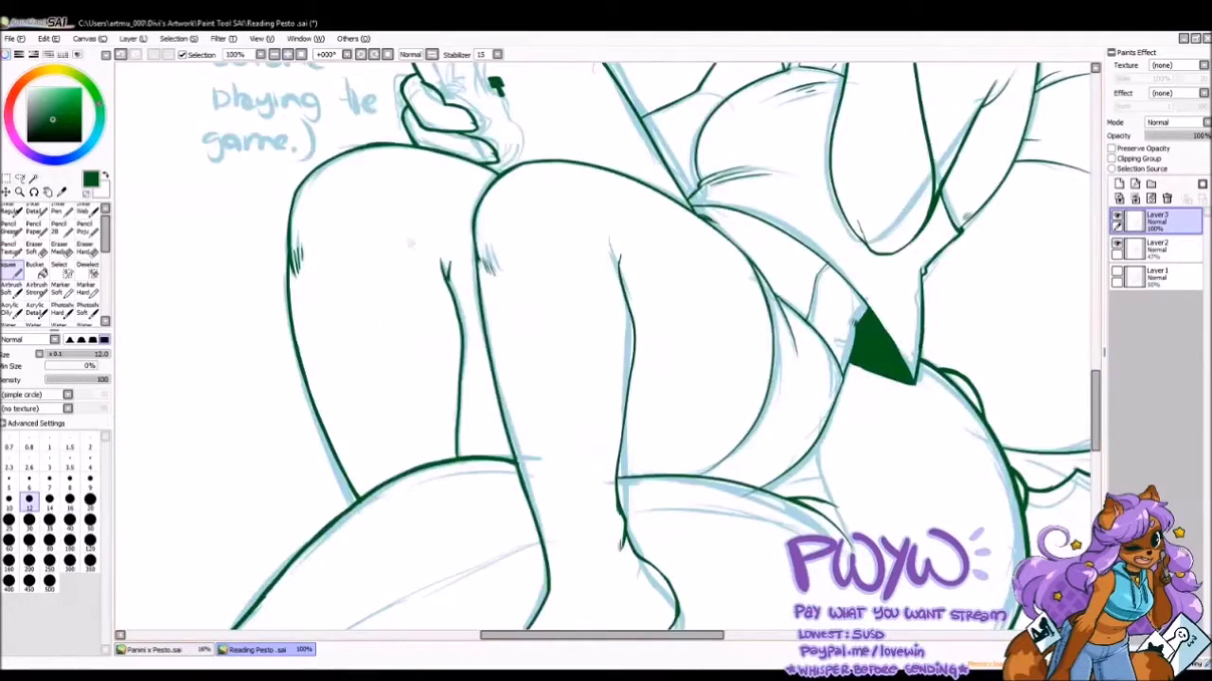
key(Delete)
key(Delete)
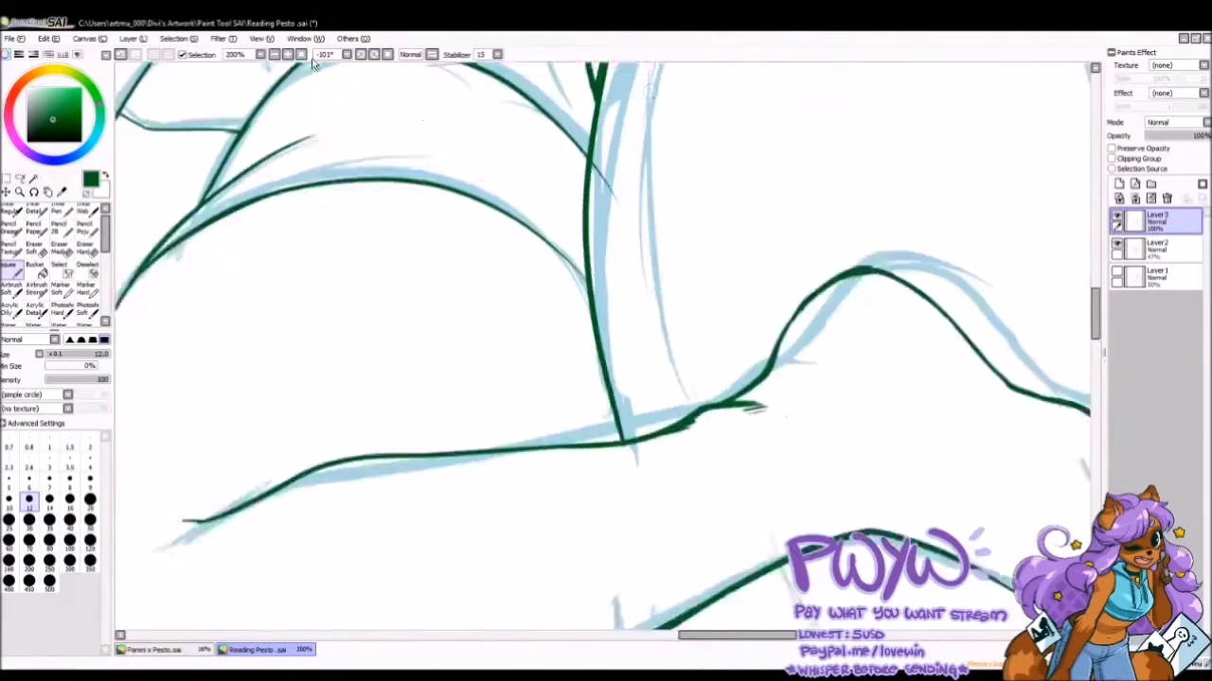
drag(650, 306, 157, 94)
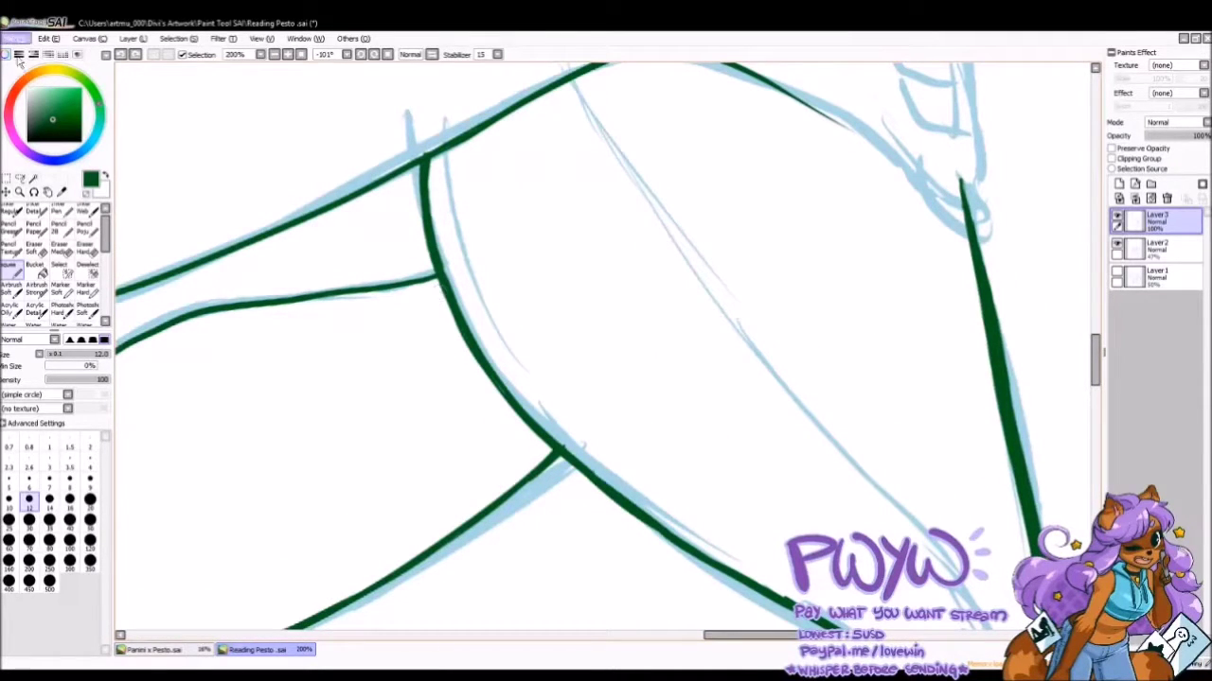
key(ctrl+s)
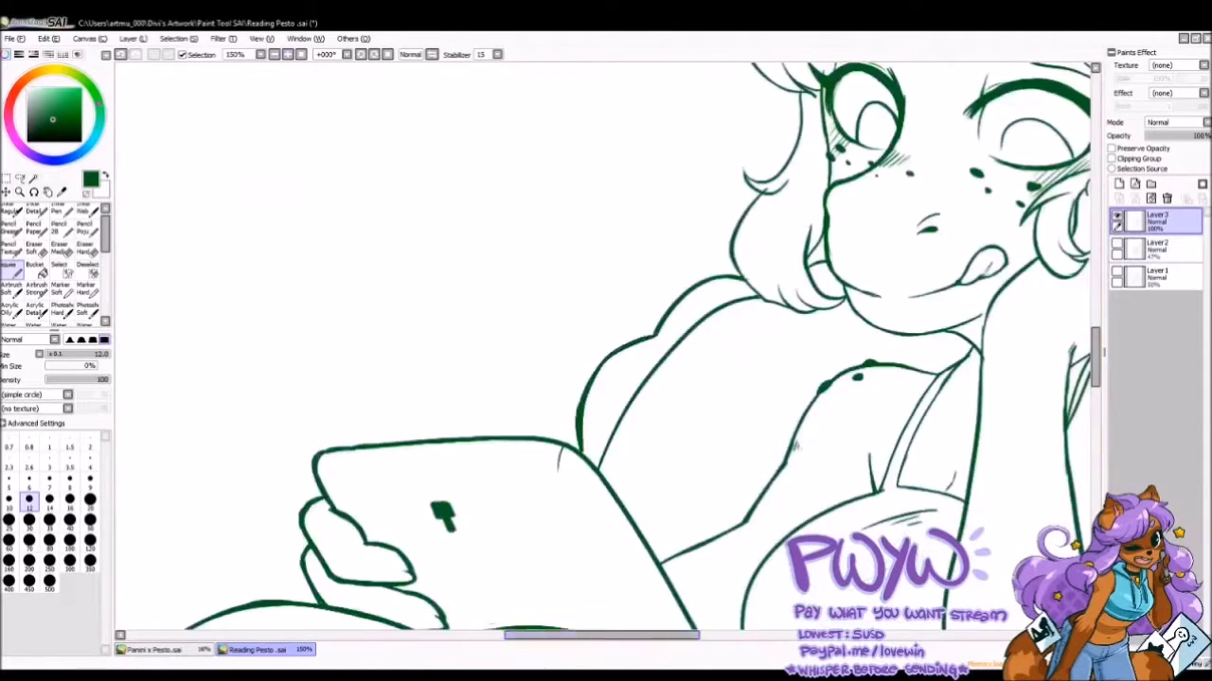
Thicken the outlines of both ears and erase the doubled lines inside the back ear.
key(n)
mouse_move(653, 289)
mouse_down()
mouse_move(710, 343)
mouse_move(655, 282)
mouse_up()
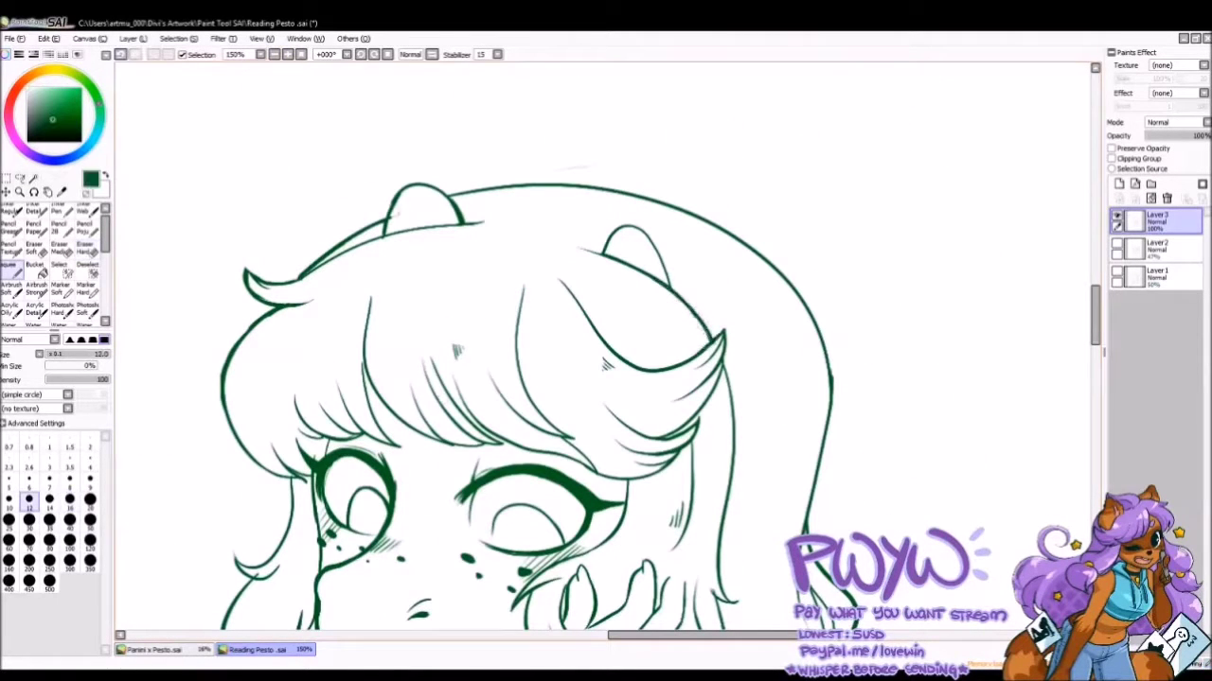
drag(606, 251, 679, 295)
key(ctrl+s)
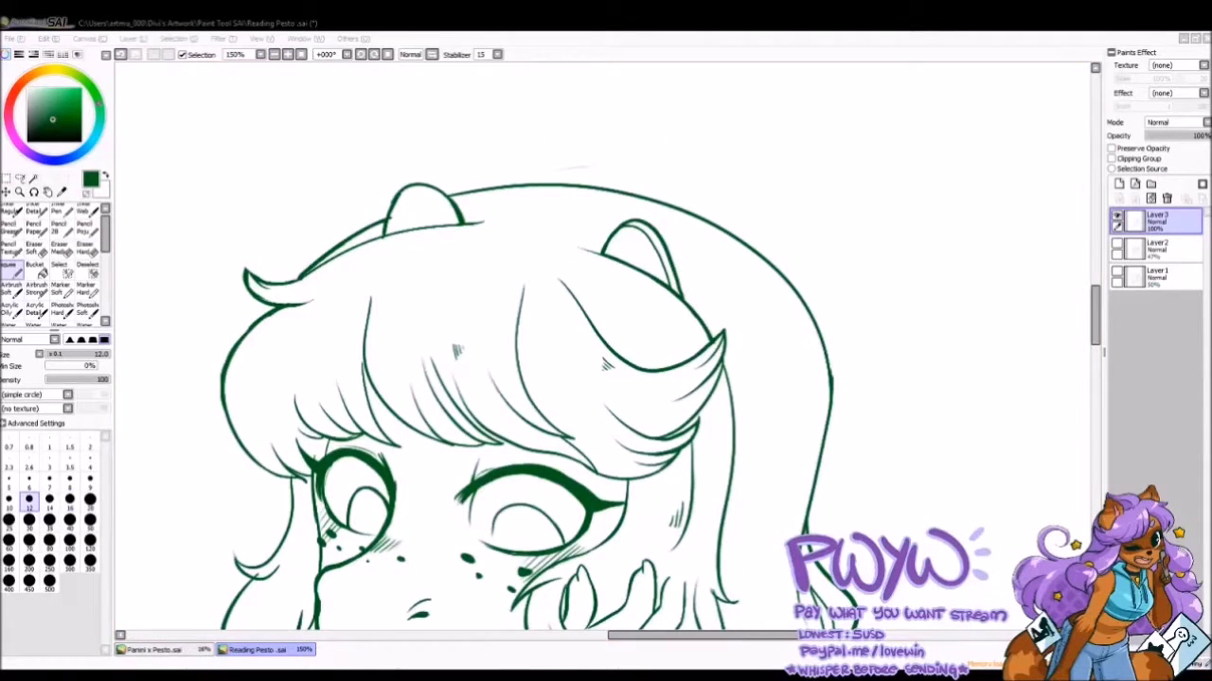
key(e)
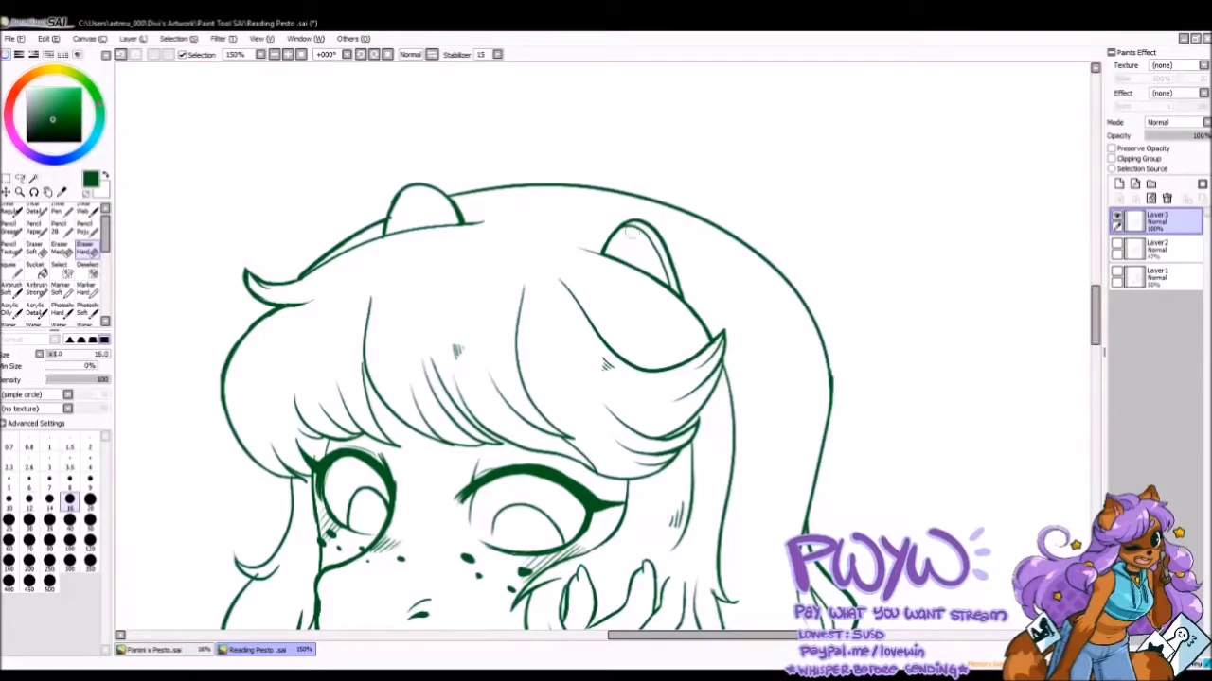
key(ctrl+s)
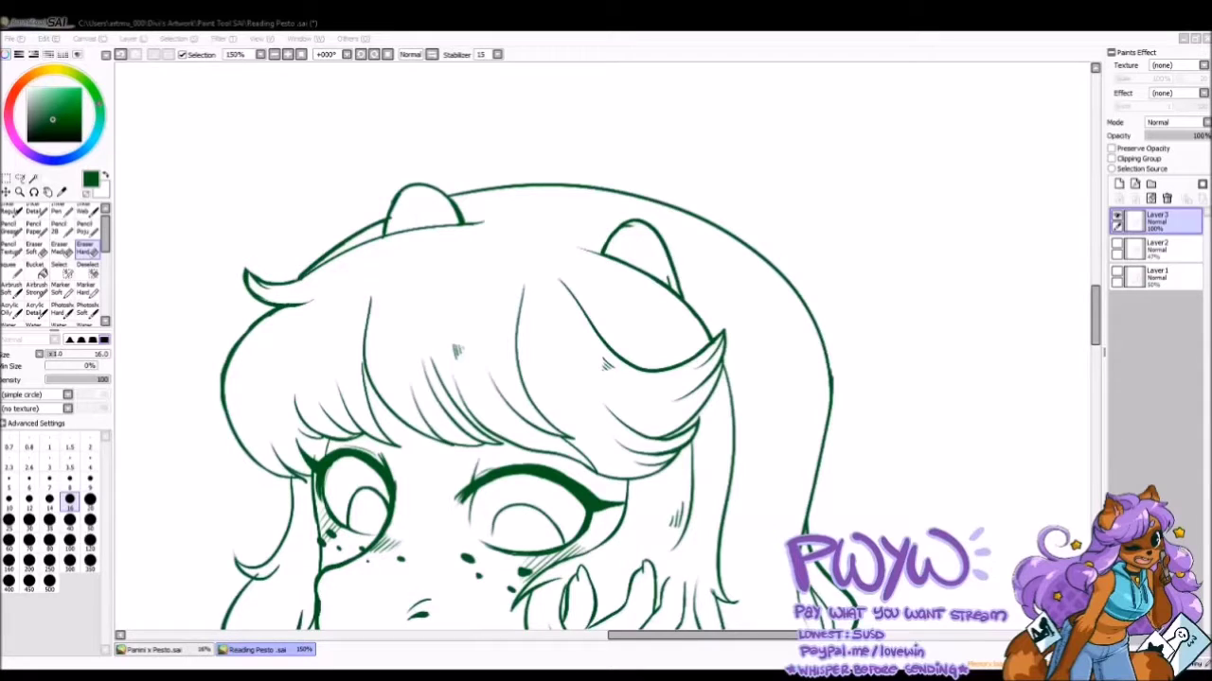
key(n)
key(ctrl+s)
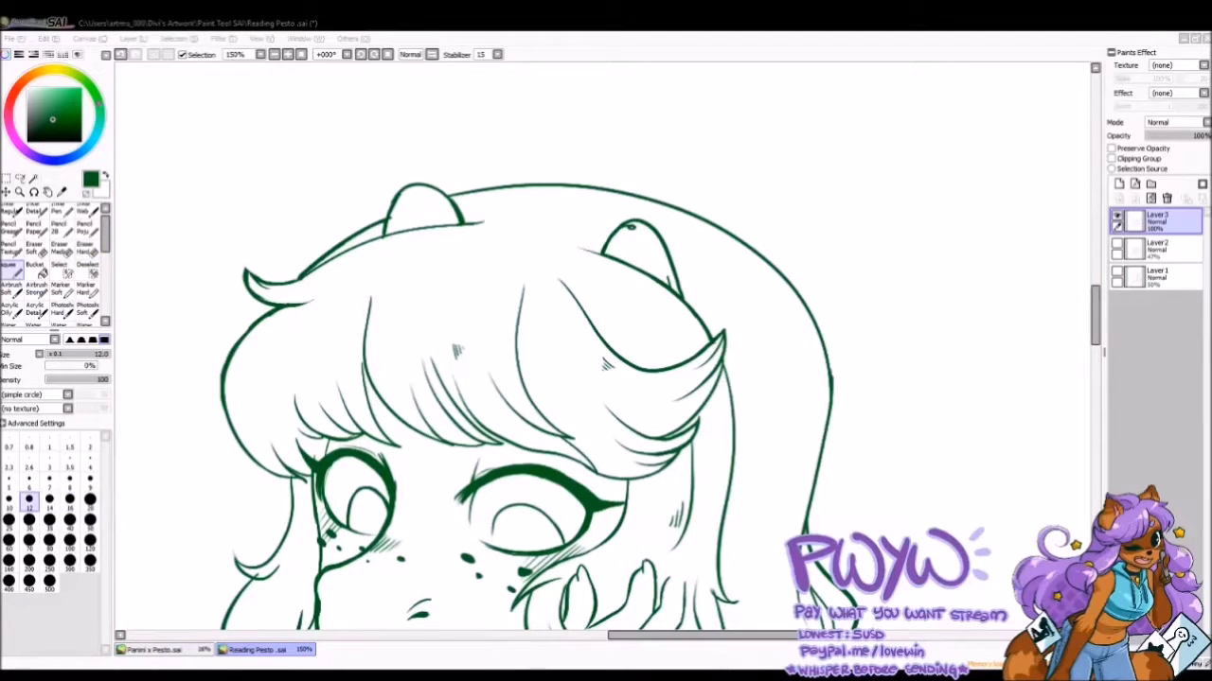
key(e)
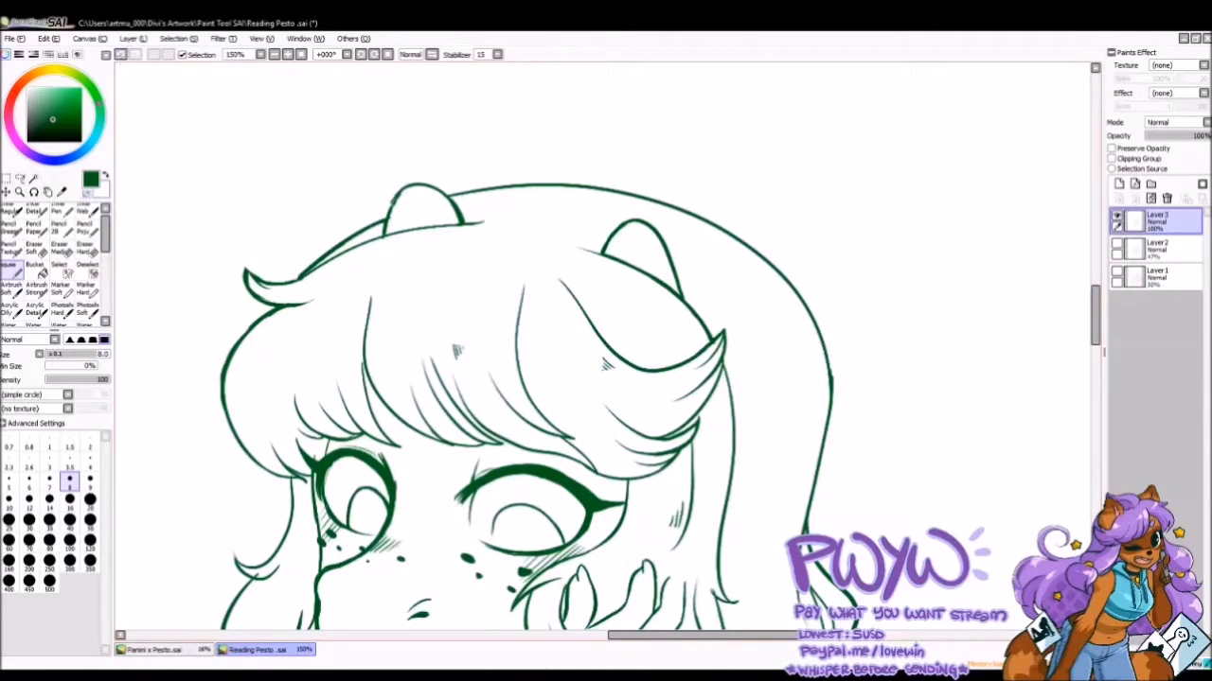
Add small hatch marks on the back hair and thicken the outer hair outlines, using an 8 px brush.
scroll(316, 332, right, 2)
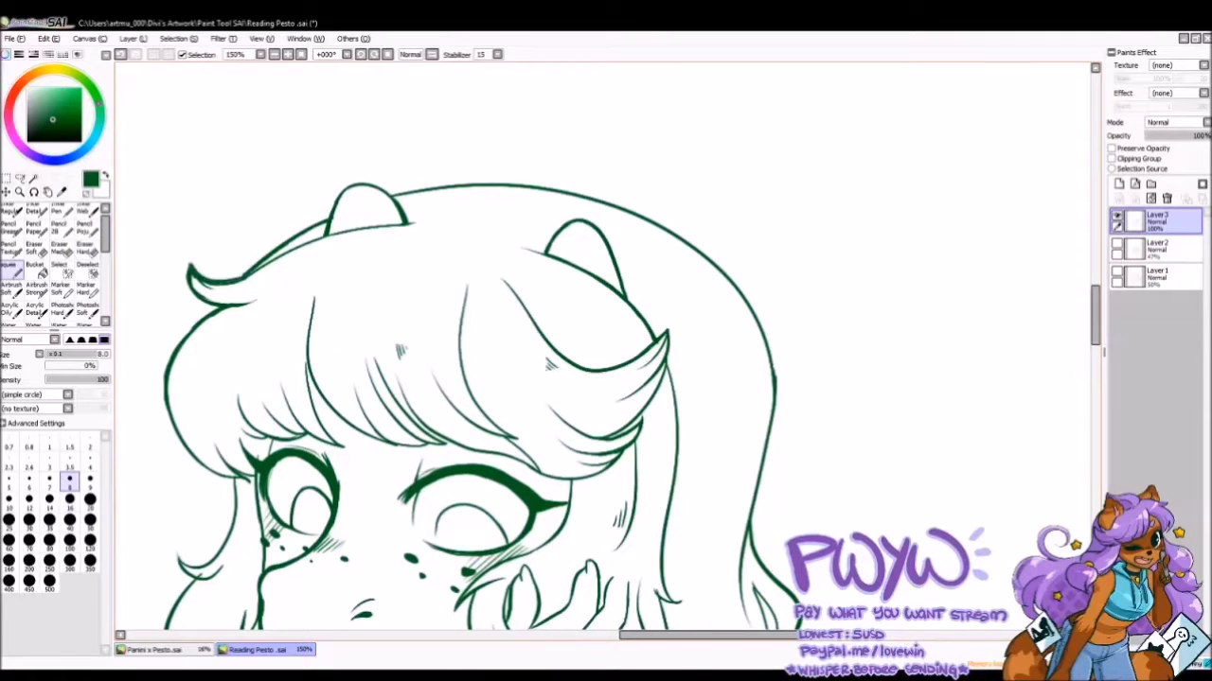
key(ctrl+minus)
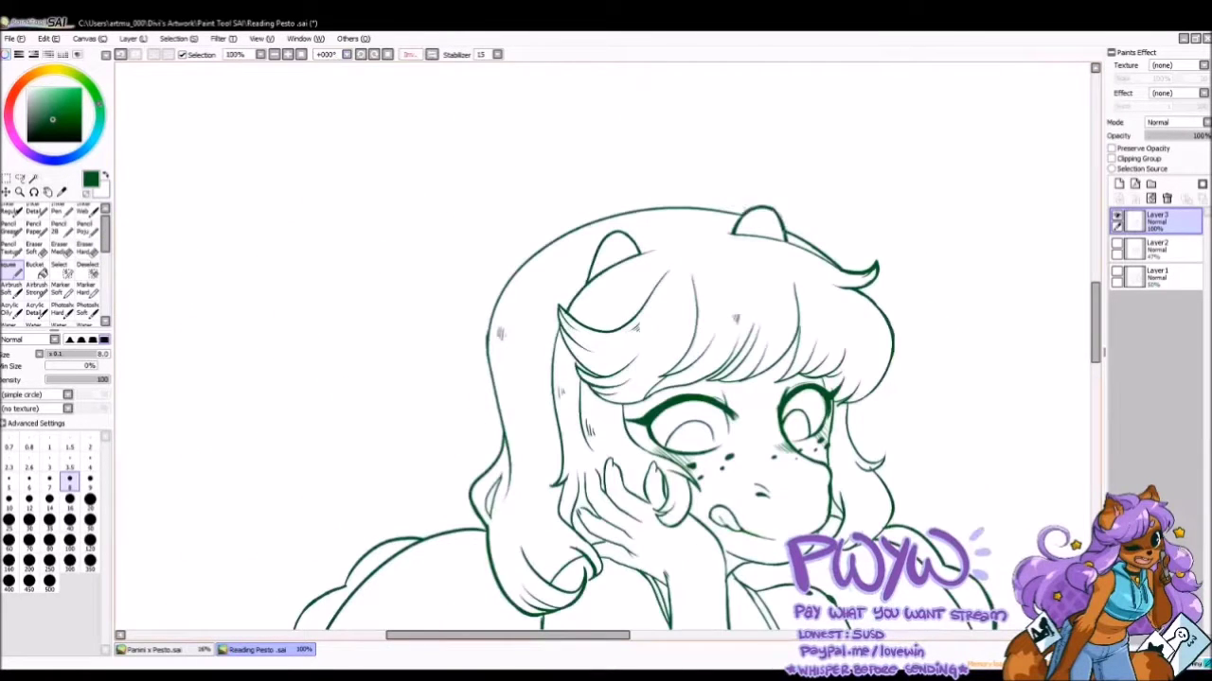
key(ctrl+plus)
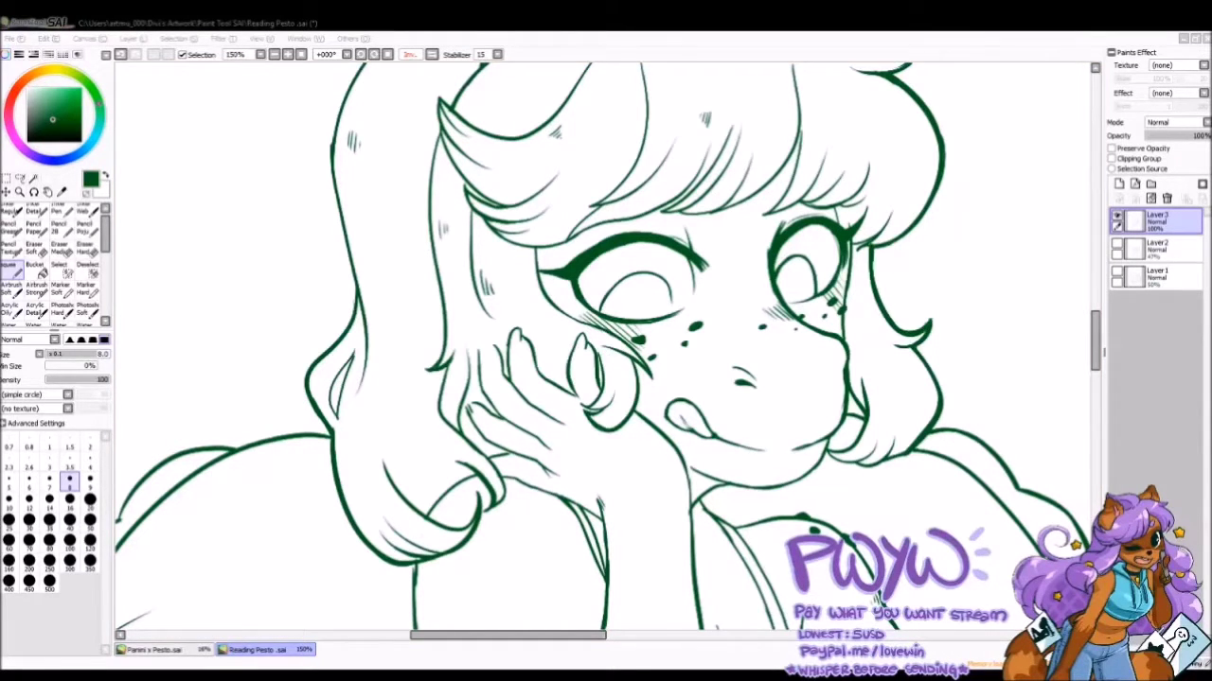
scroll(602, 350, up, 5)
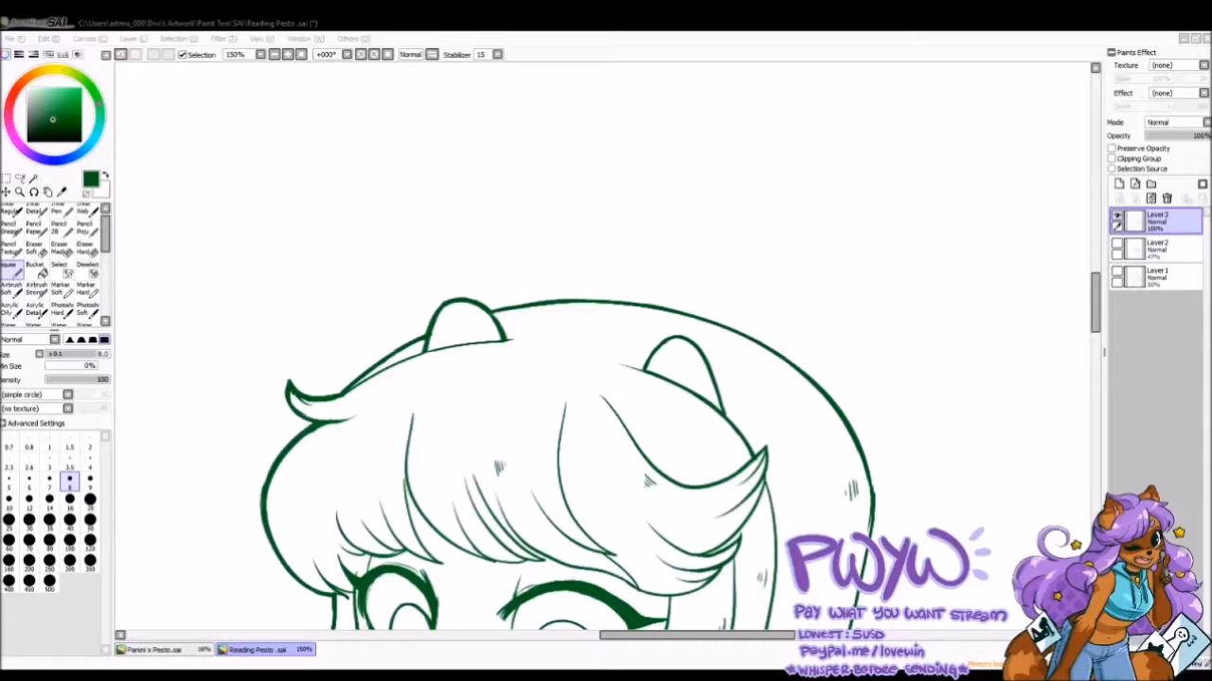
scroll(1087, 453, down, 10)
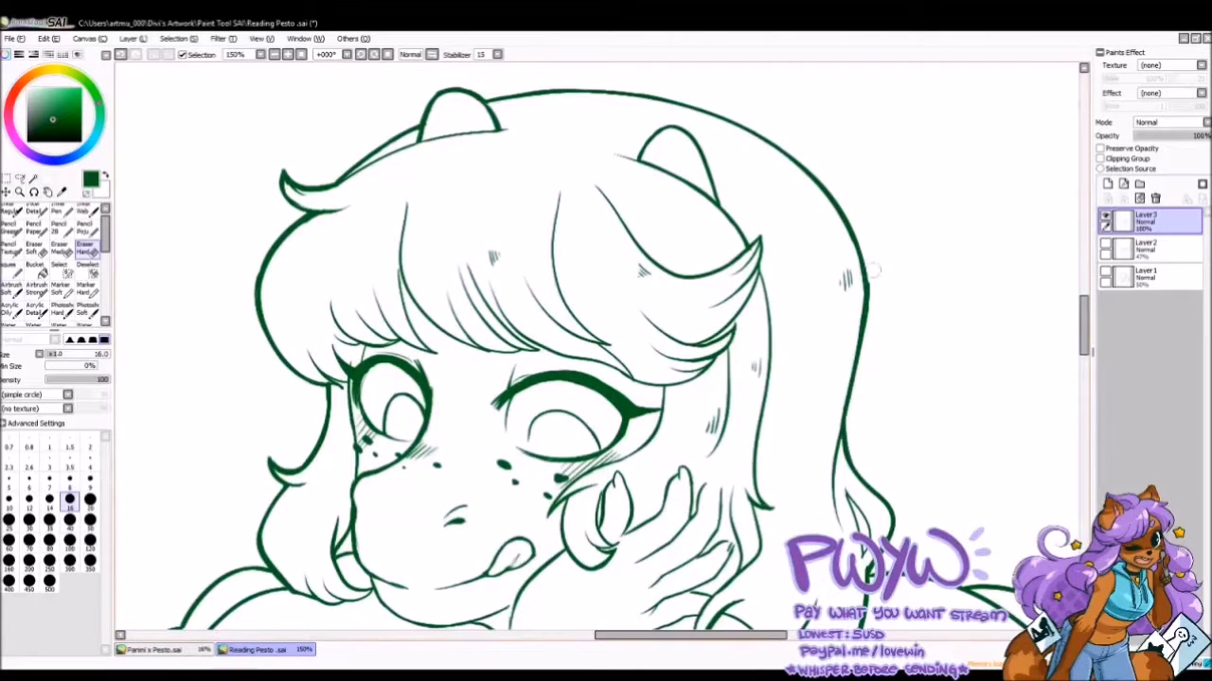
Ink thin creases on the large curved form beneath the legs, and outline the planted foot's instep, heel and sole.
scroll(1087, 452, down, 8)
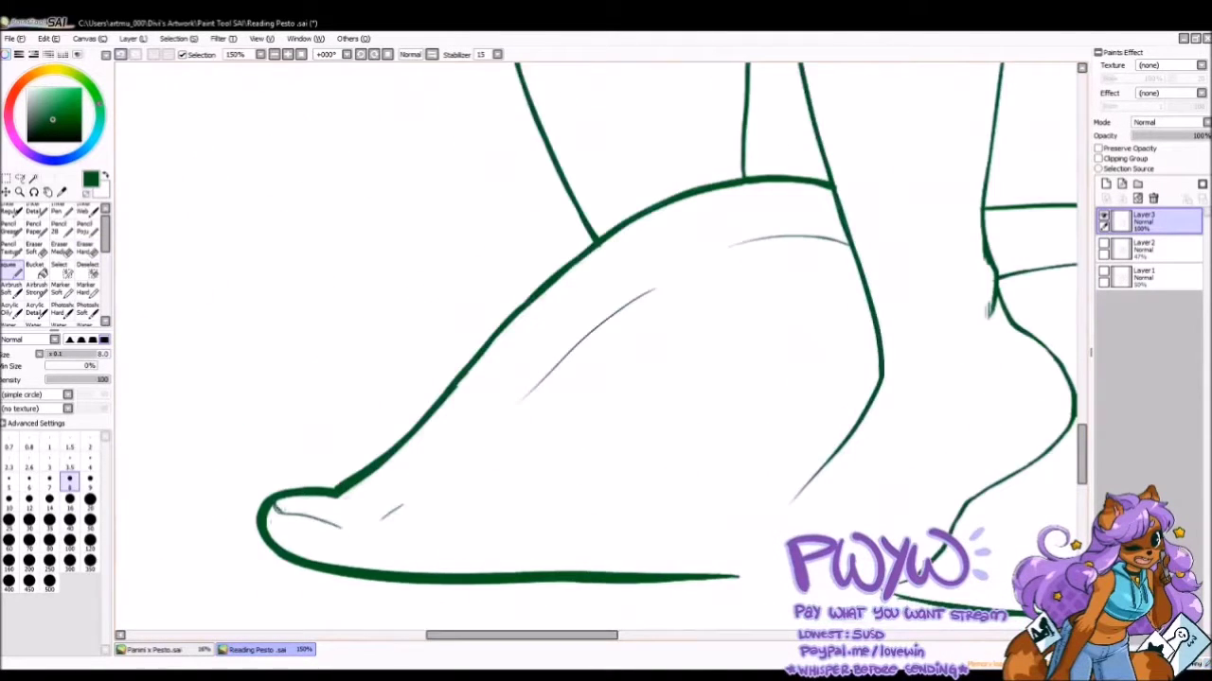
scroll(1087, 453, up, 6)
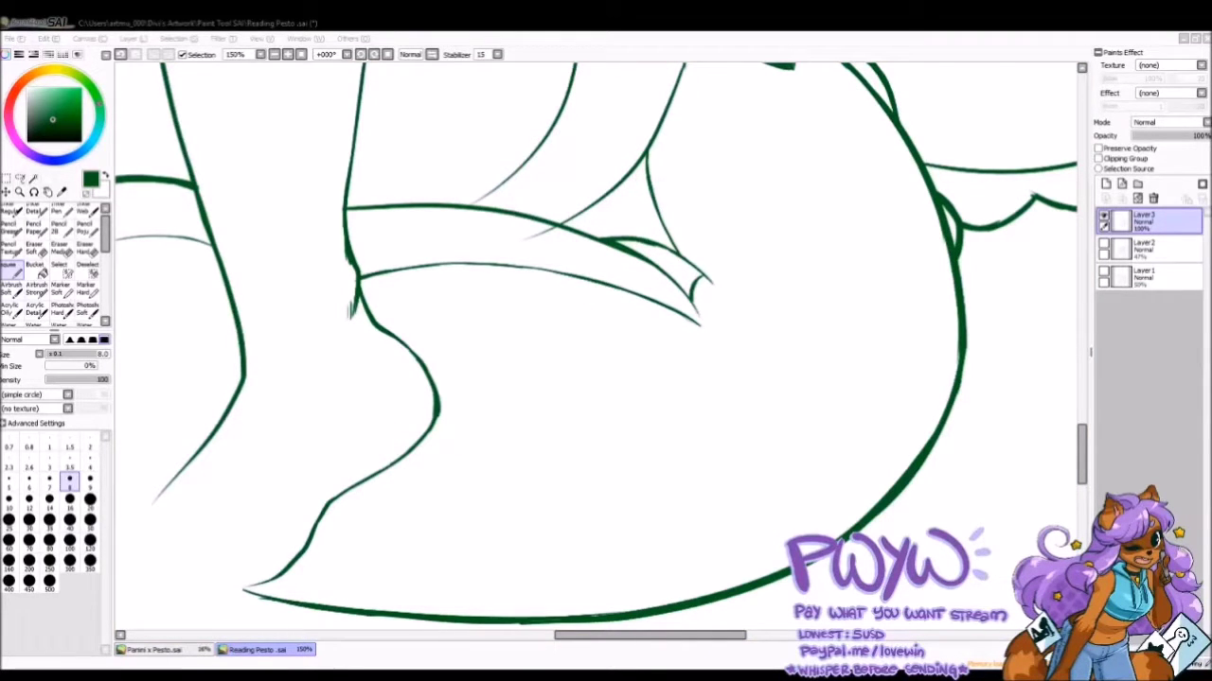
scroll(597, 345, down, 5)
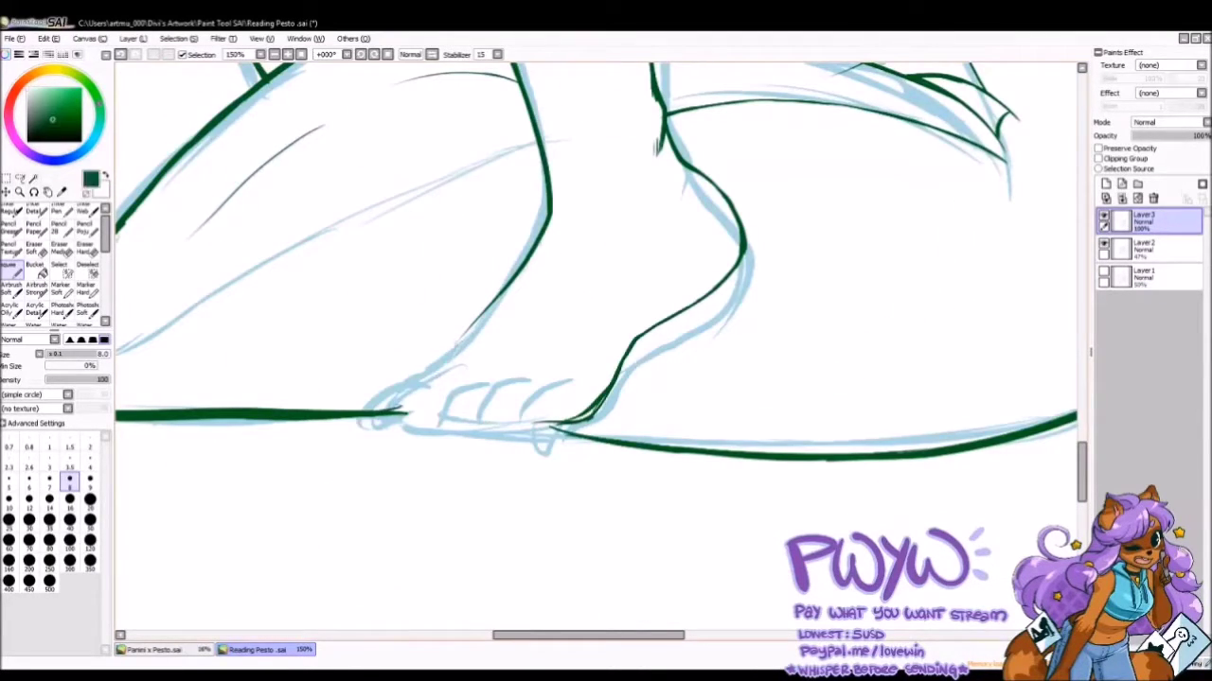
drag(535, 248, 388, 390)
drag(602, 400, 559, 437)
drag(384, 417, 568, 436)
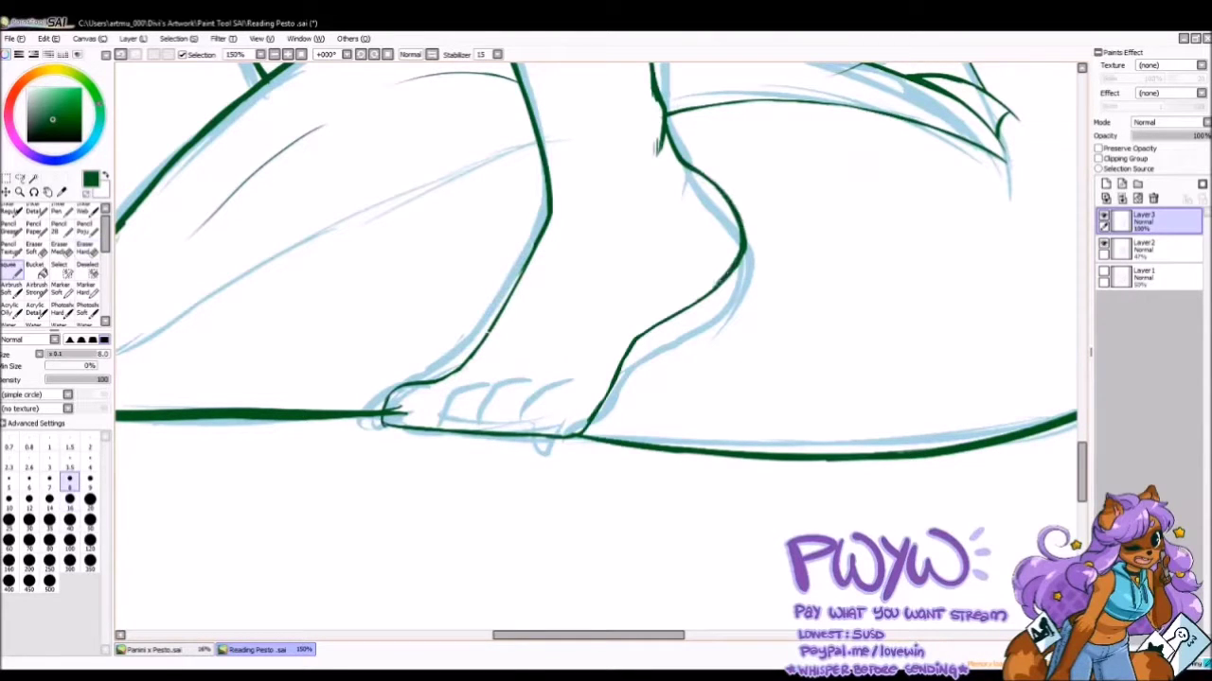
Ink the curved toes of the planted foot and clean up where they meet the sole.
key(Delete)
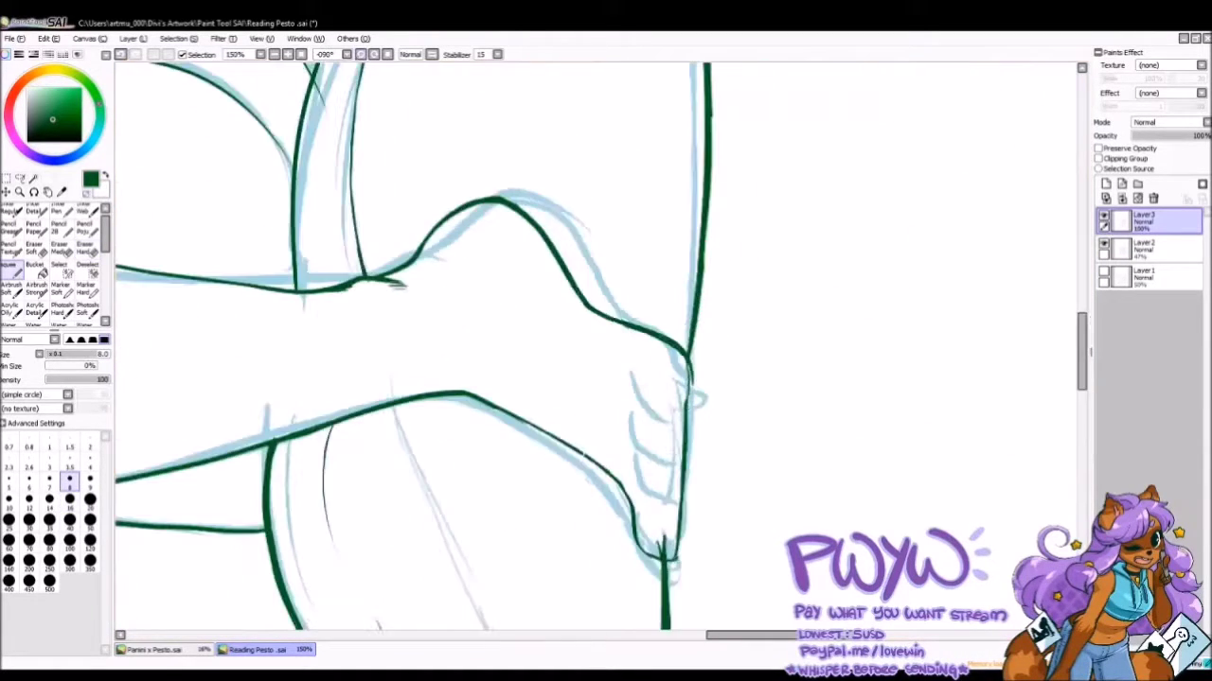
drag(689, 353, 674, 421)
key(Home)
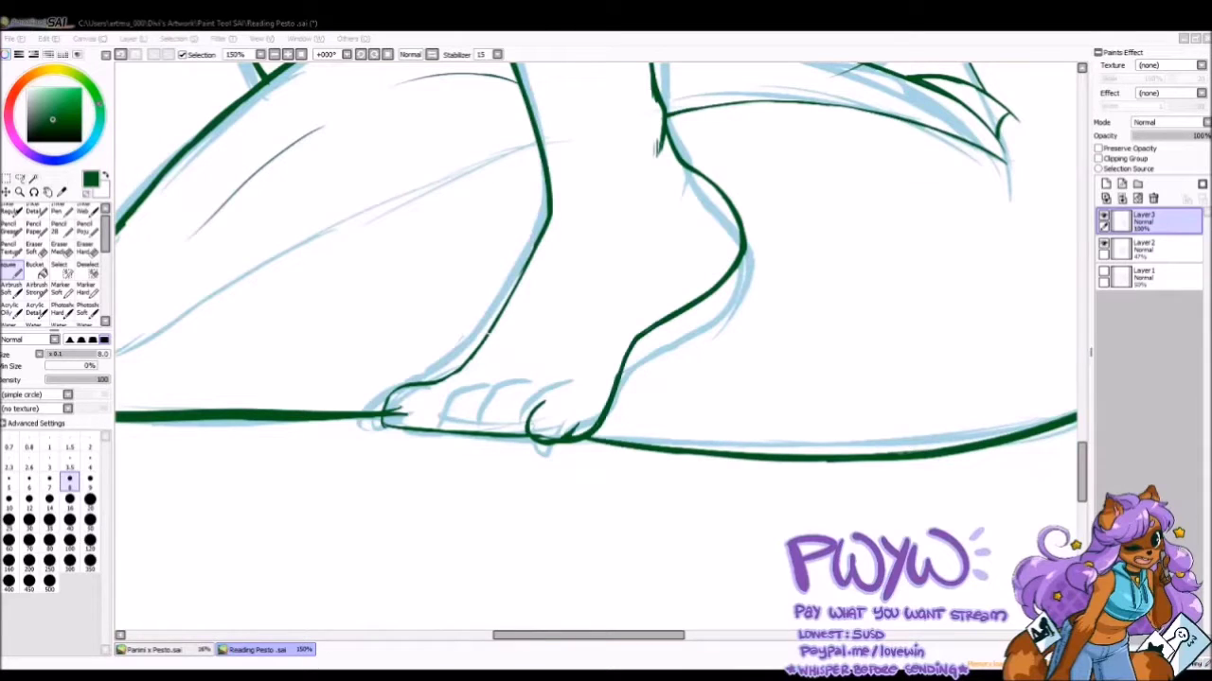
click(549, 398)
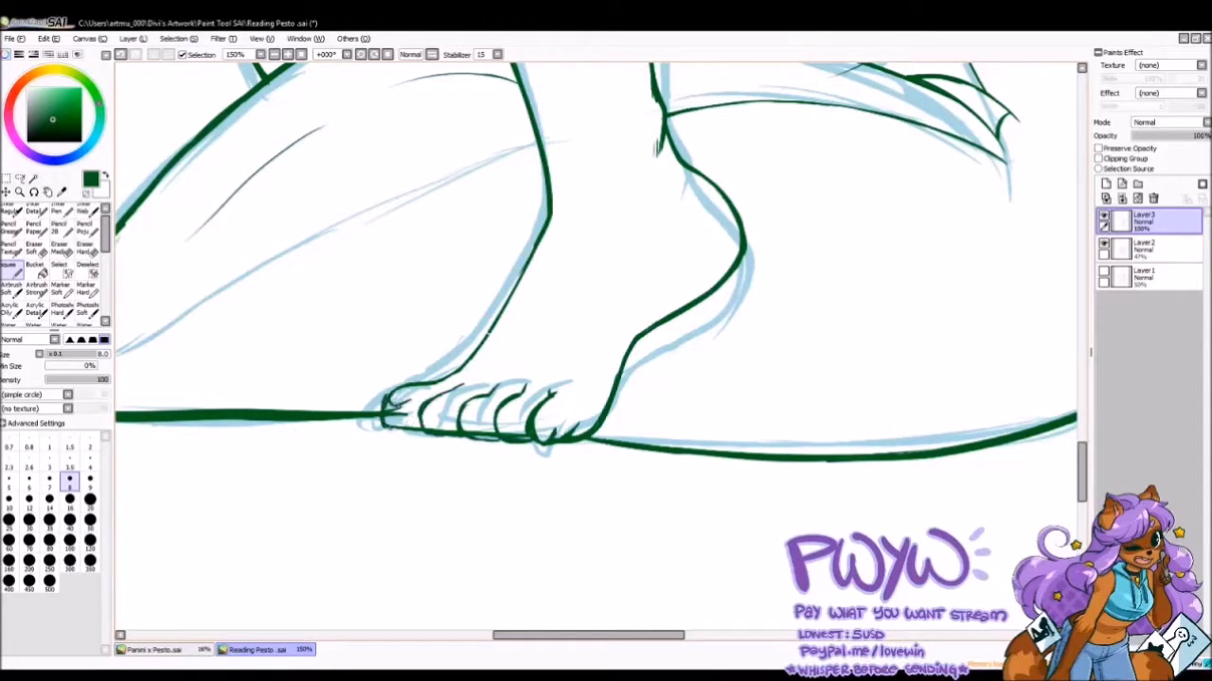
key(ctrl+z)
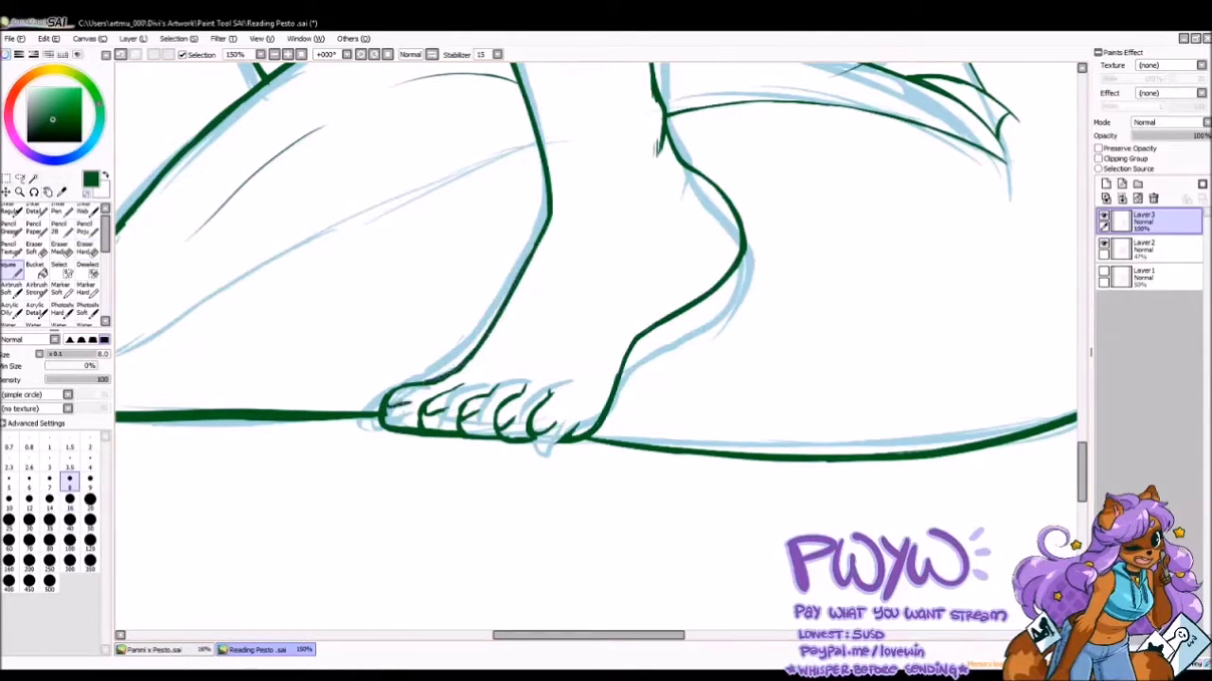
Select the background around the figure and invert the selection so it covers the whole figure.
key(bracketleft)
key(bracketleft)
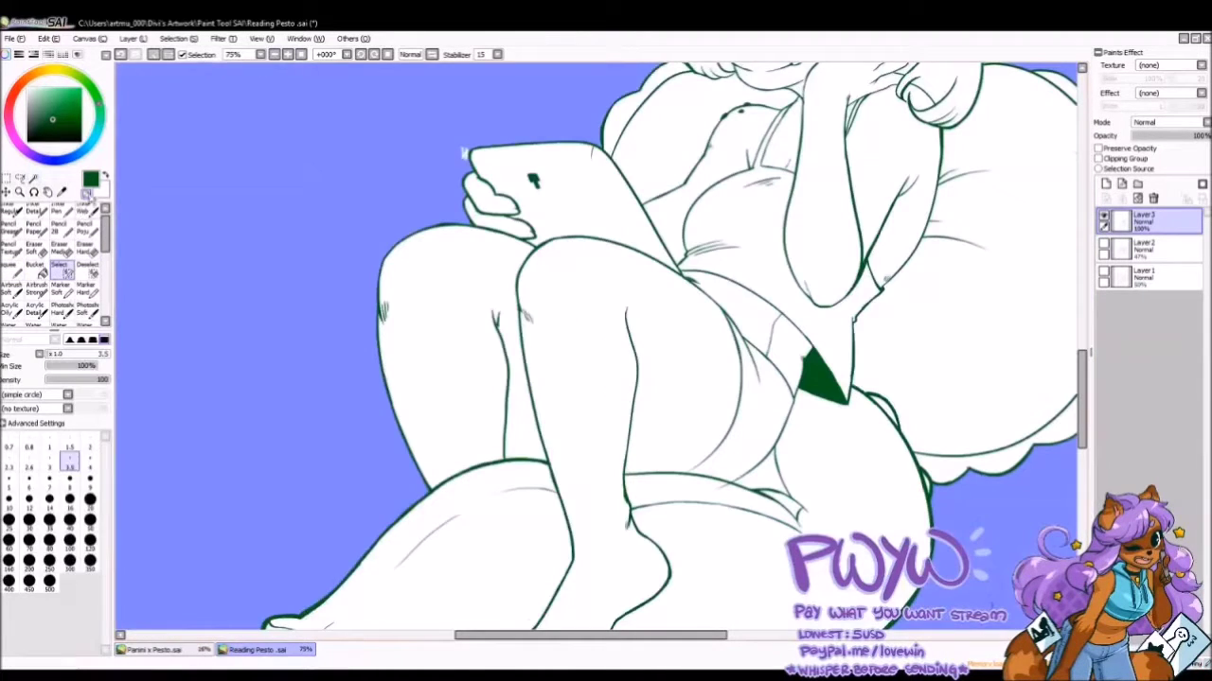
click(173, 38)
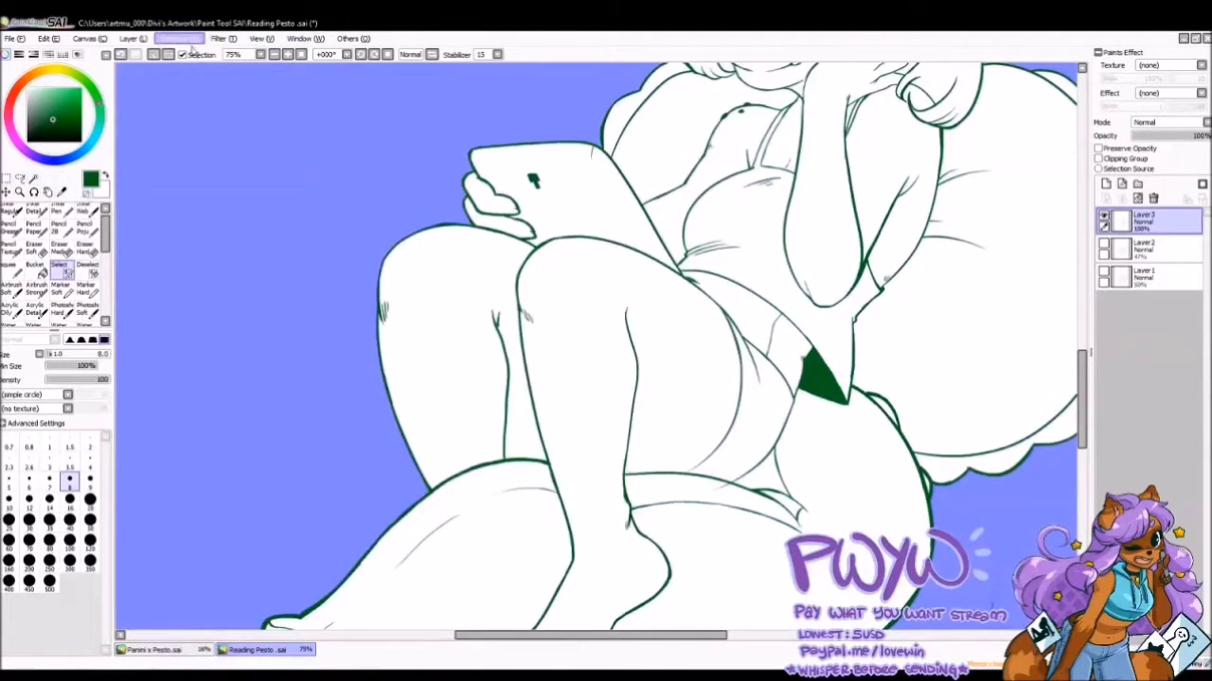
click(195, 108)
scroll(1074, 322, up, 5)
key(ctrl+plus)
scroll(1074, 321, up, 1)
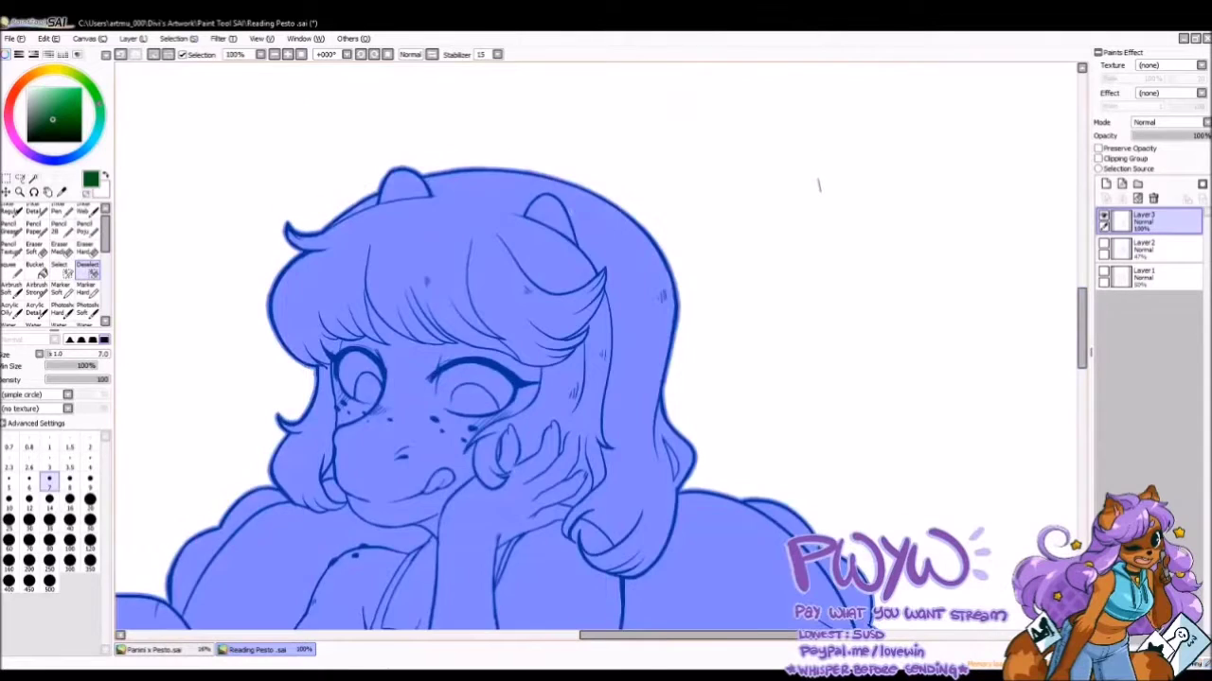
Add a new layer beneath the line art and create a thick outline around the figure's silhouette on it.
click(1106, 184)
click(133, 38)
click(166, 161)
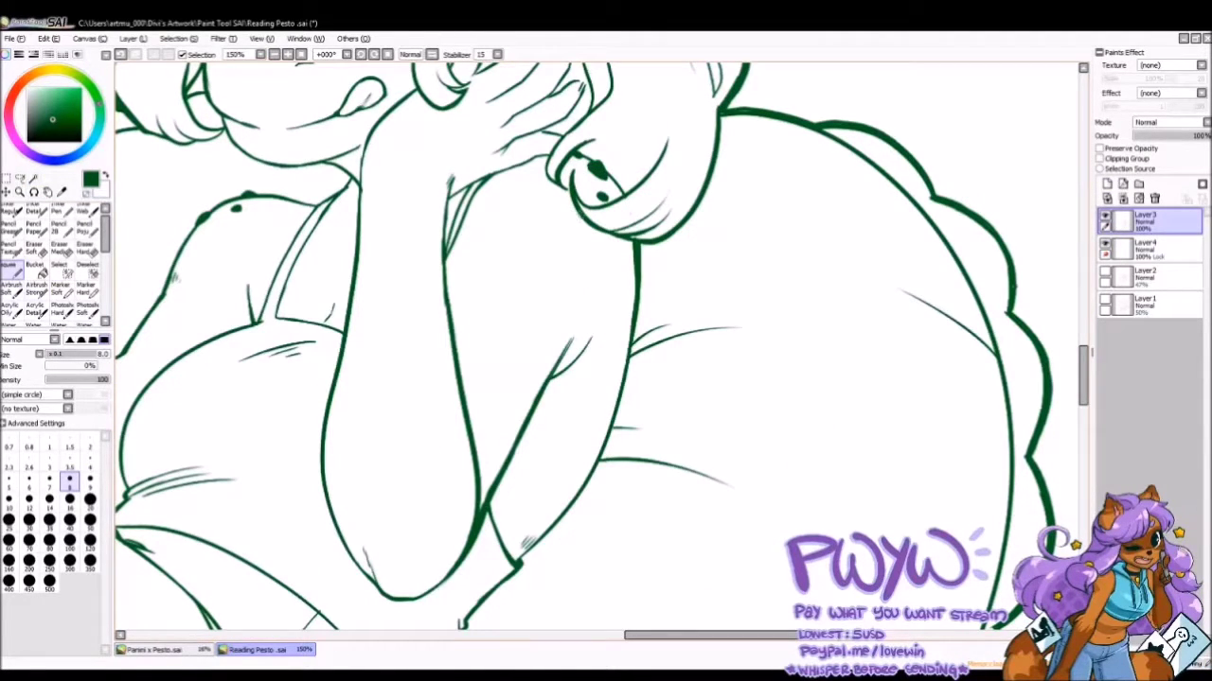
Add small dark spots to the figure's shoulders and upper arm, and clean up stray line ends with the hard eraser.
click(87, 250)
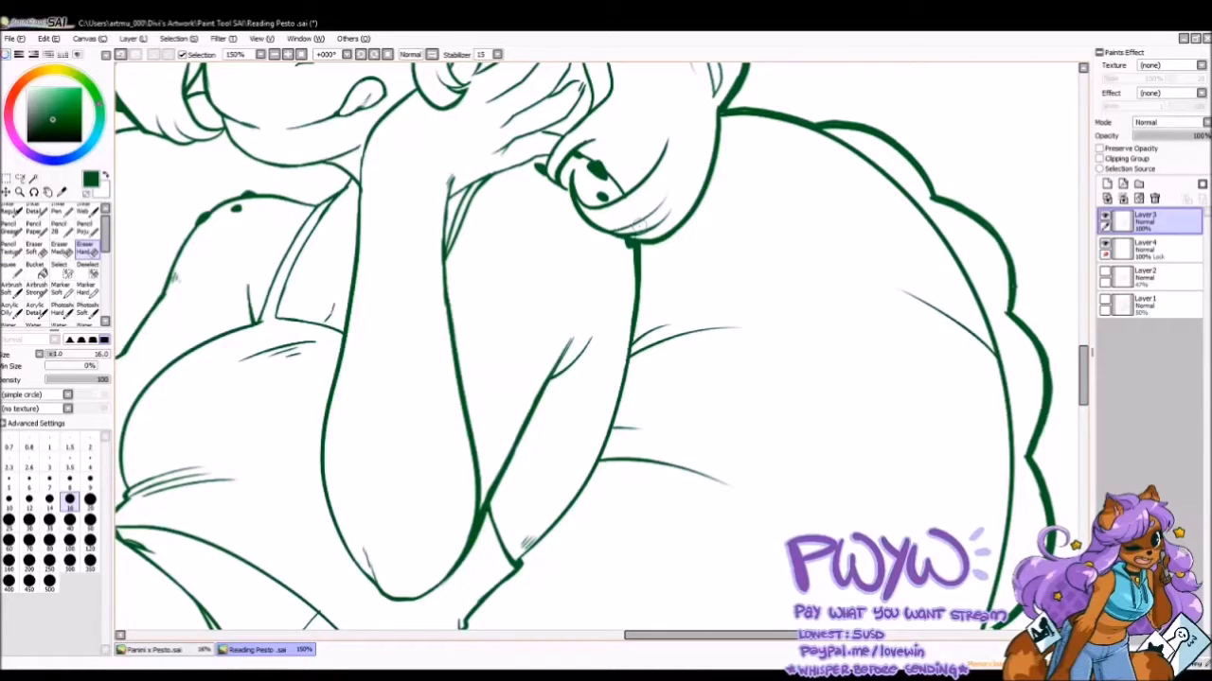
click(11, 268)
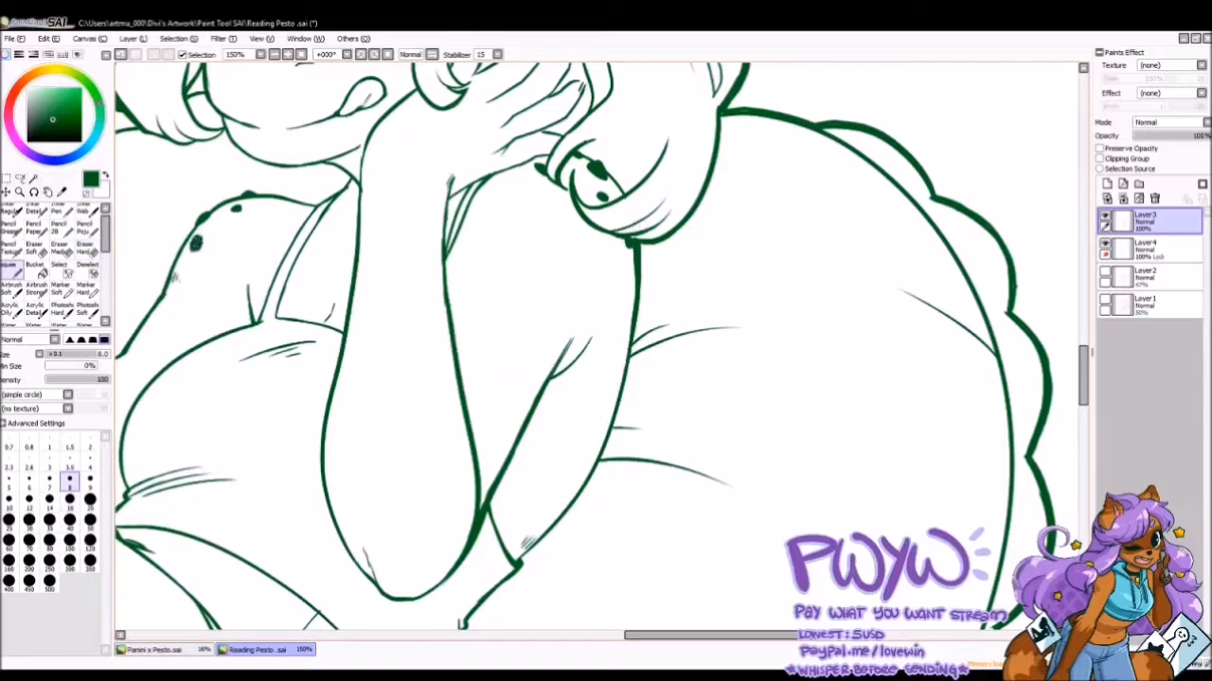
key(e)
key(minus)
key(minus)
key(minus)
key(plus)
key(plus)
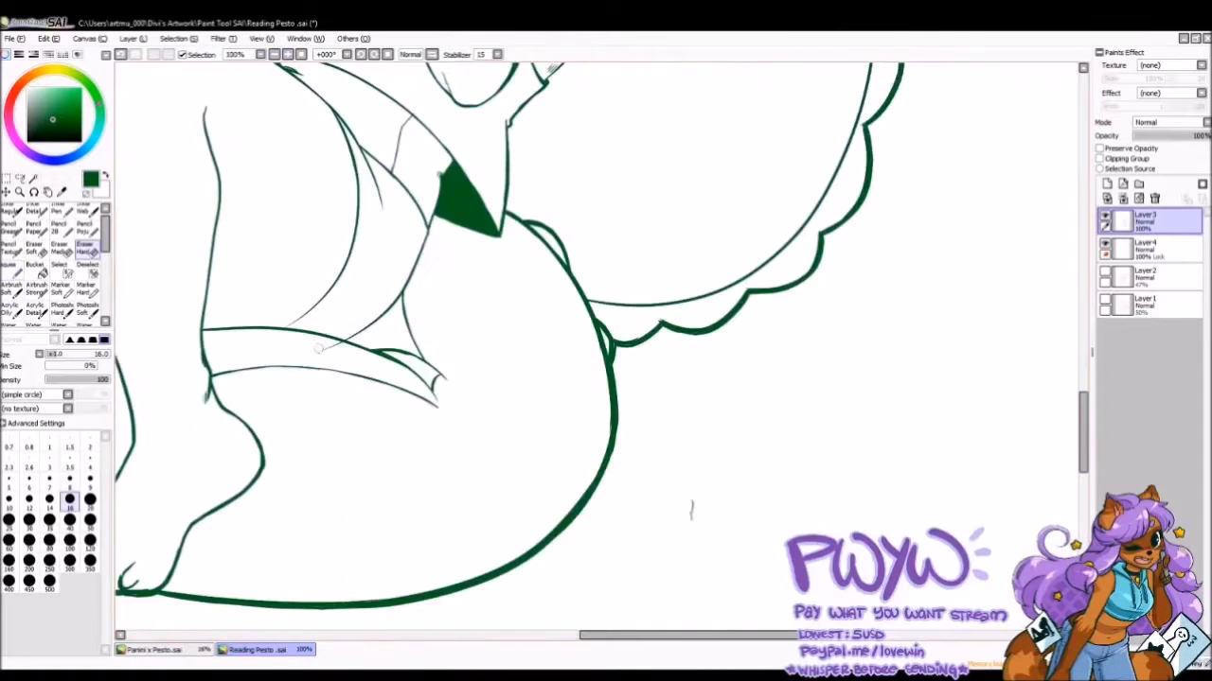
Select the whole figure silhouette and fill it with light green on a new layer beneath the outlines.
key(minus)
key(minus)
key(minus)
click(218, 492)
key(ctrl+i)
click(455, 359)
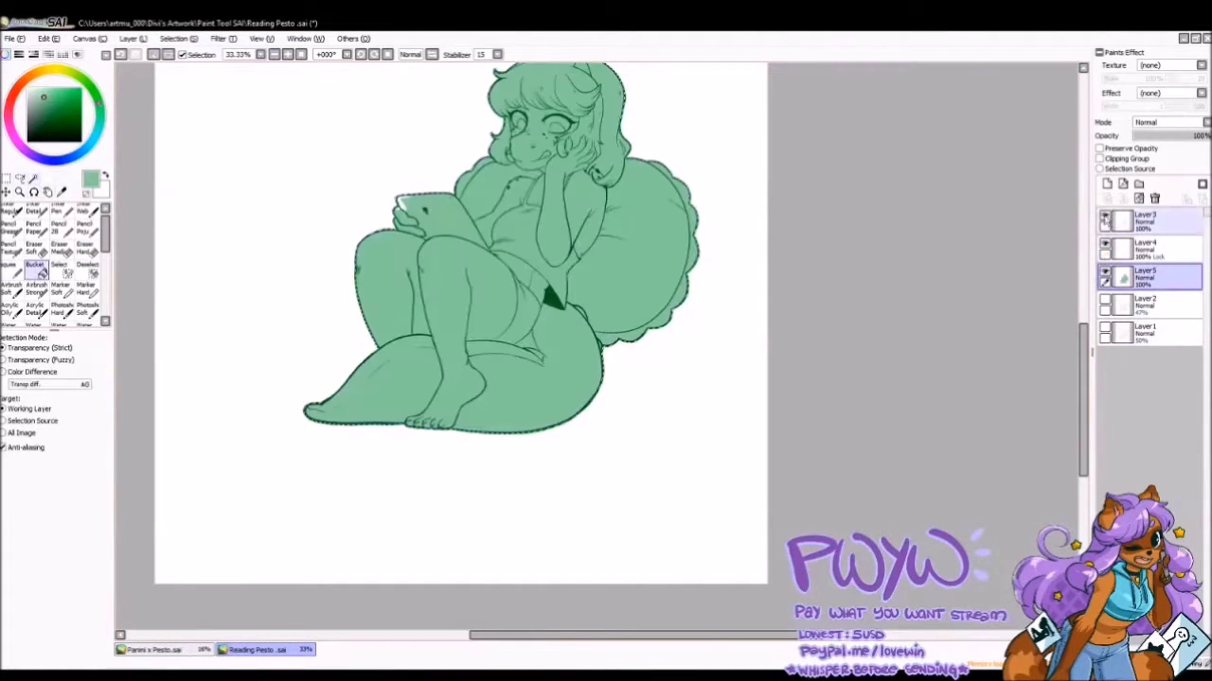
Preserve the line art layer's opacity and recolour its lines dark green with a 300 px brush.
click(1146, 220)
click(1100, 149)
click(53, 119)
scroll(57, 265, down, 1)
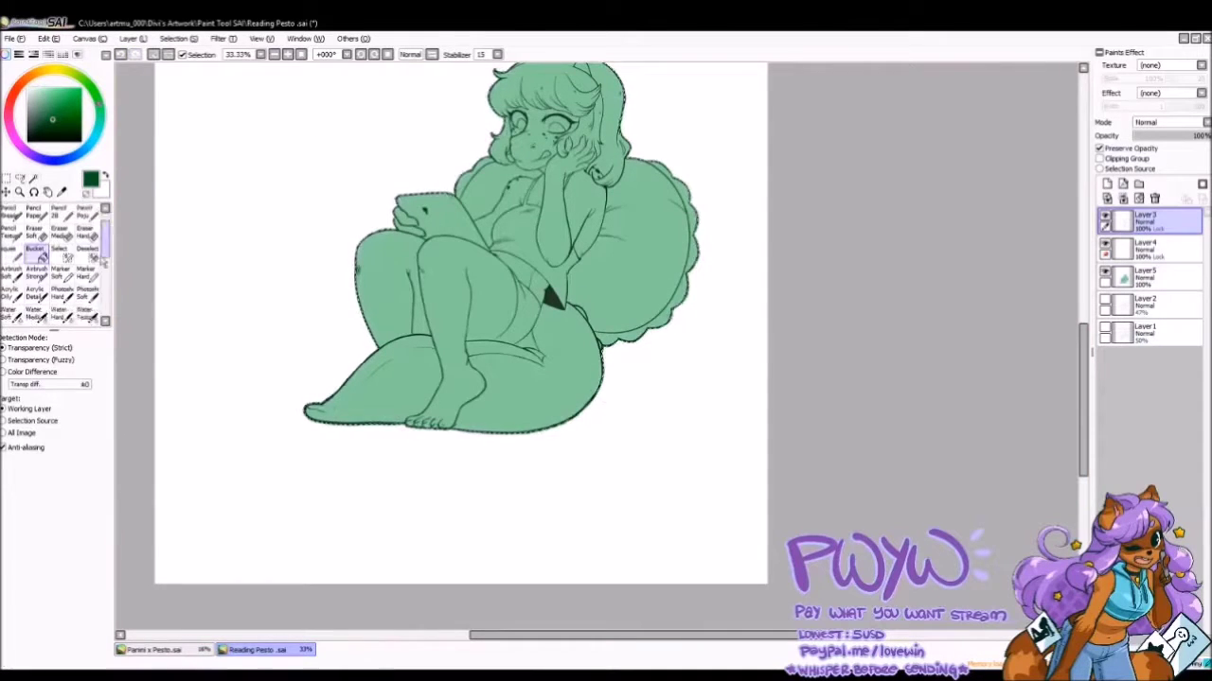
key(e)
key(Delete)
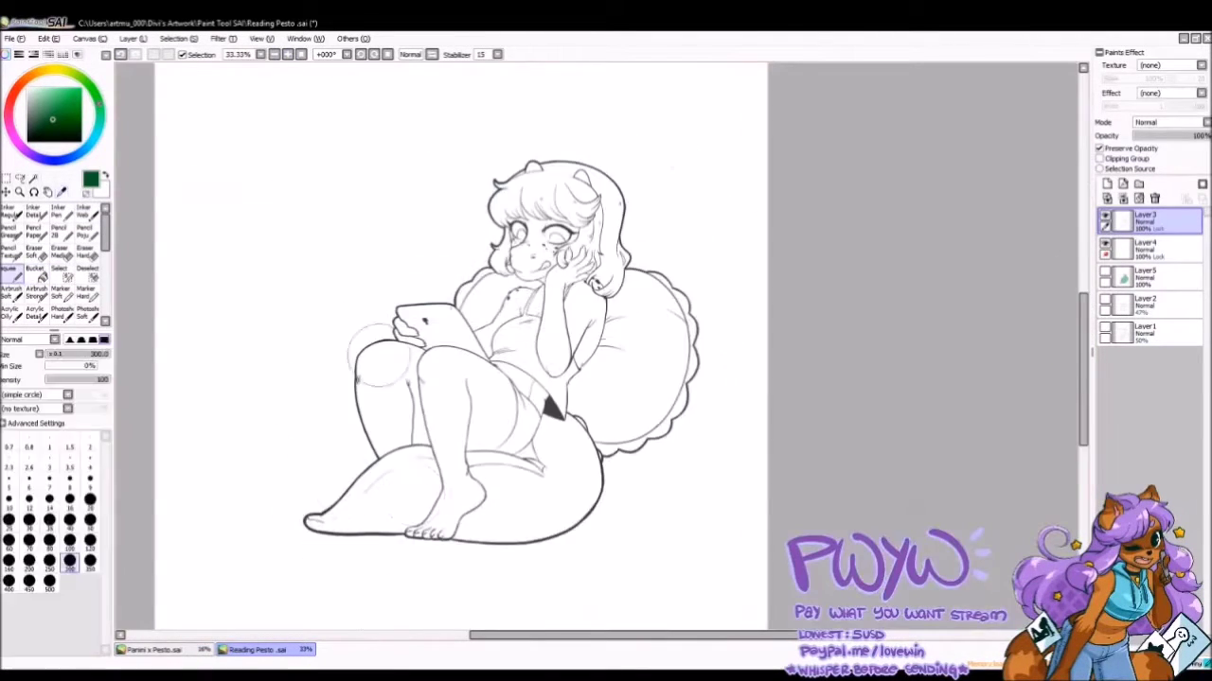
drag(378, 355, 530, 246)
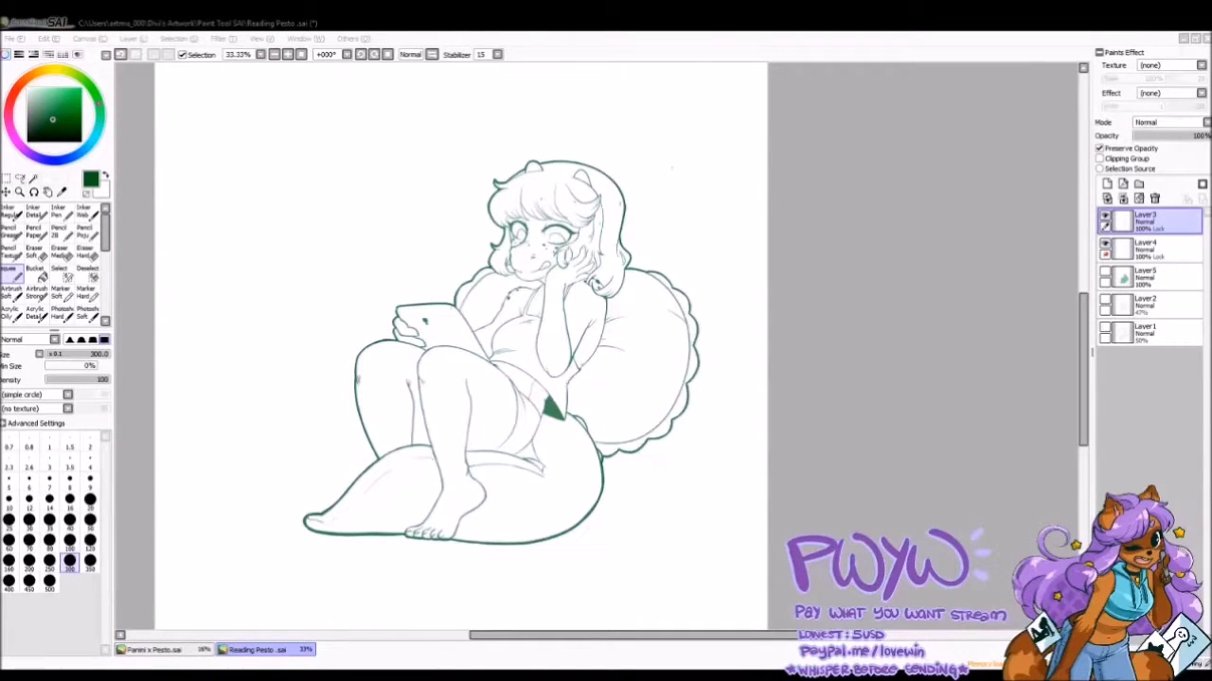
Recolour the thick silhouette outline on Layer4 dark green with the 300 px brush.
scroll(603, 345, up, 4)
click(1145, 248)
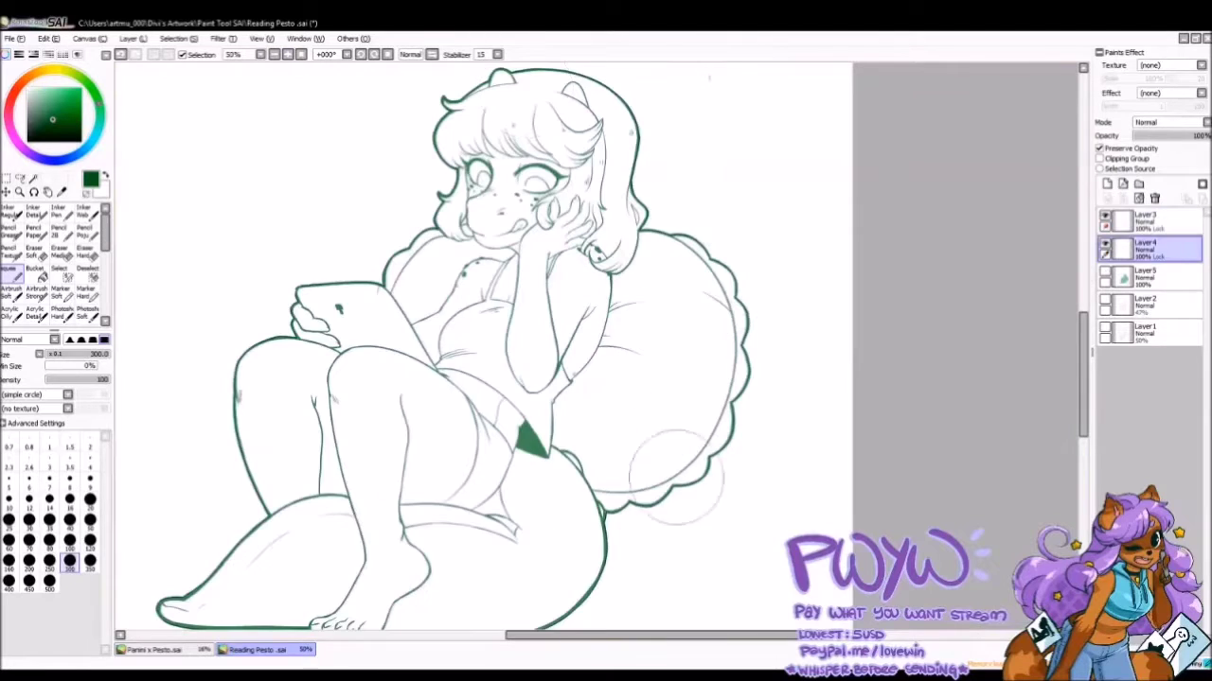
key(w)
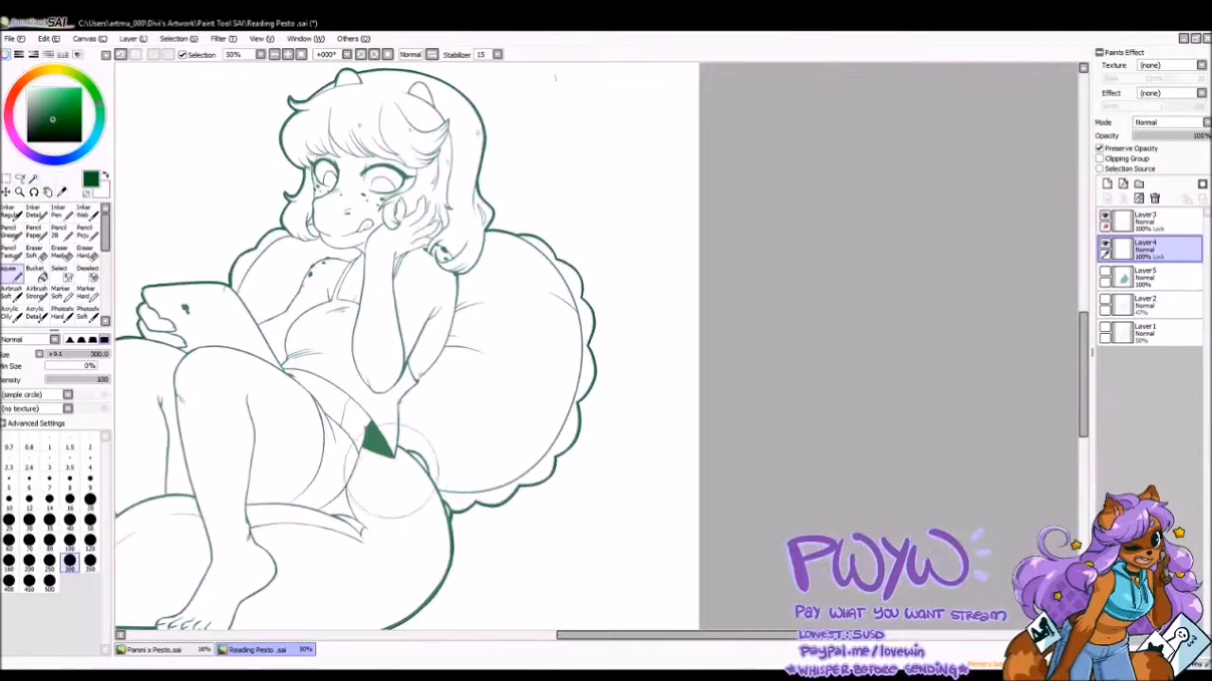
Fill the unpainted patches at the book's corner and the fingertips with light green on the flat fill layer.
click(1145, 219)
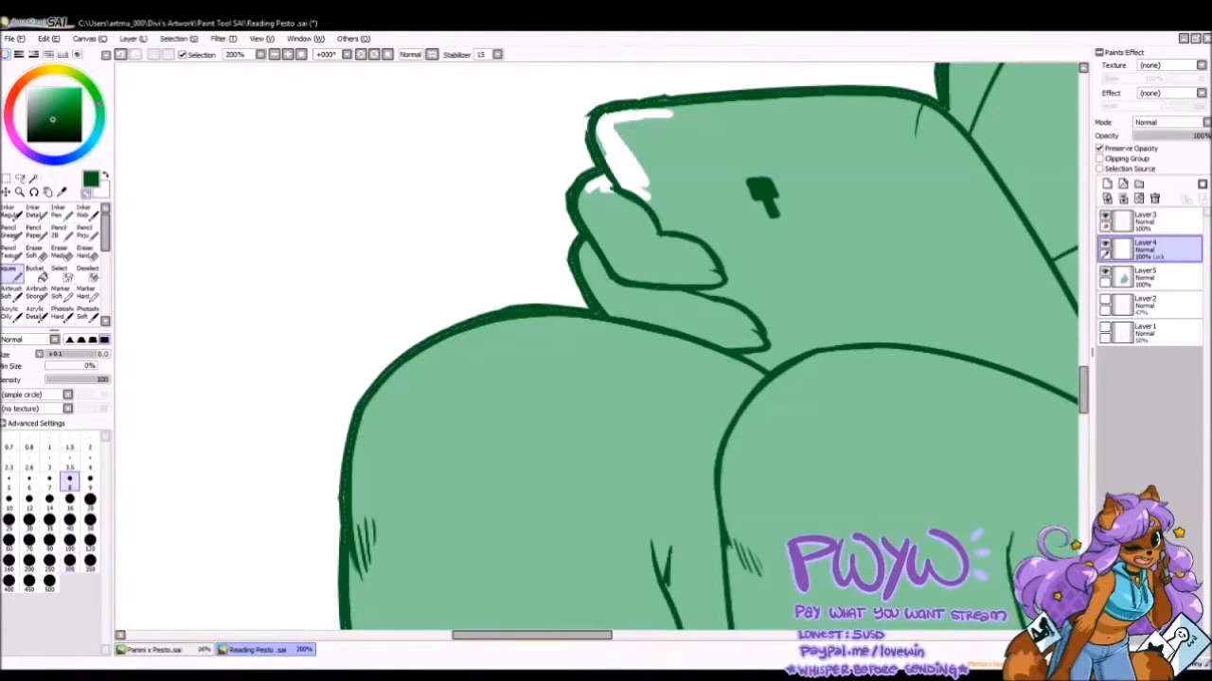
click(1104, 248)
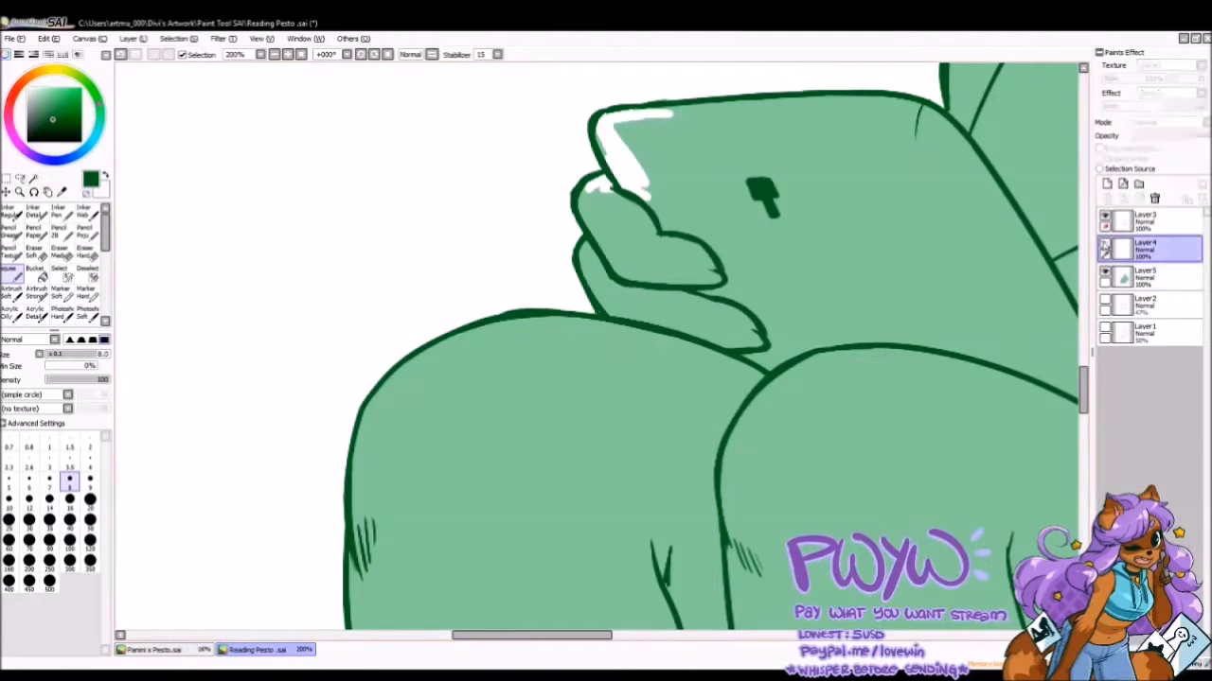
click(1146, 220)
click(60, 272)
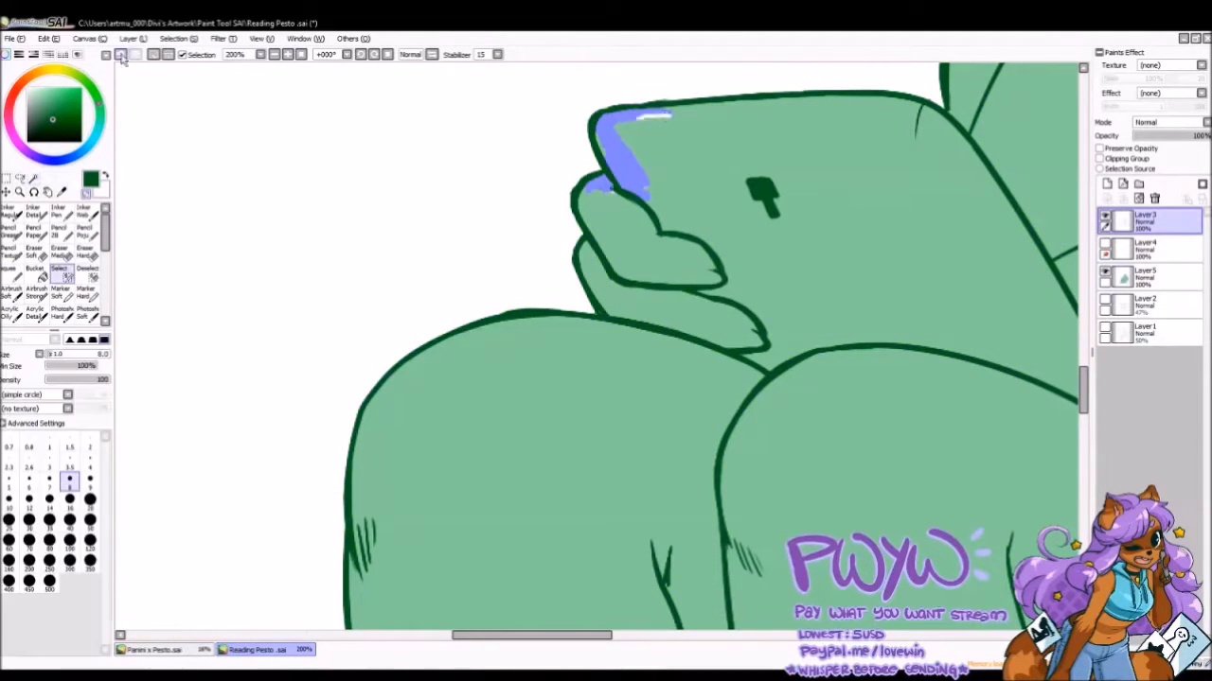
key(Delete)
click(1104, 220)
click(1145, 248)
click(7, 272)
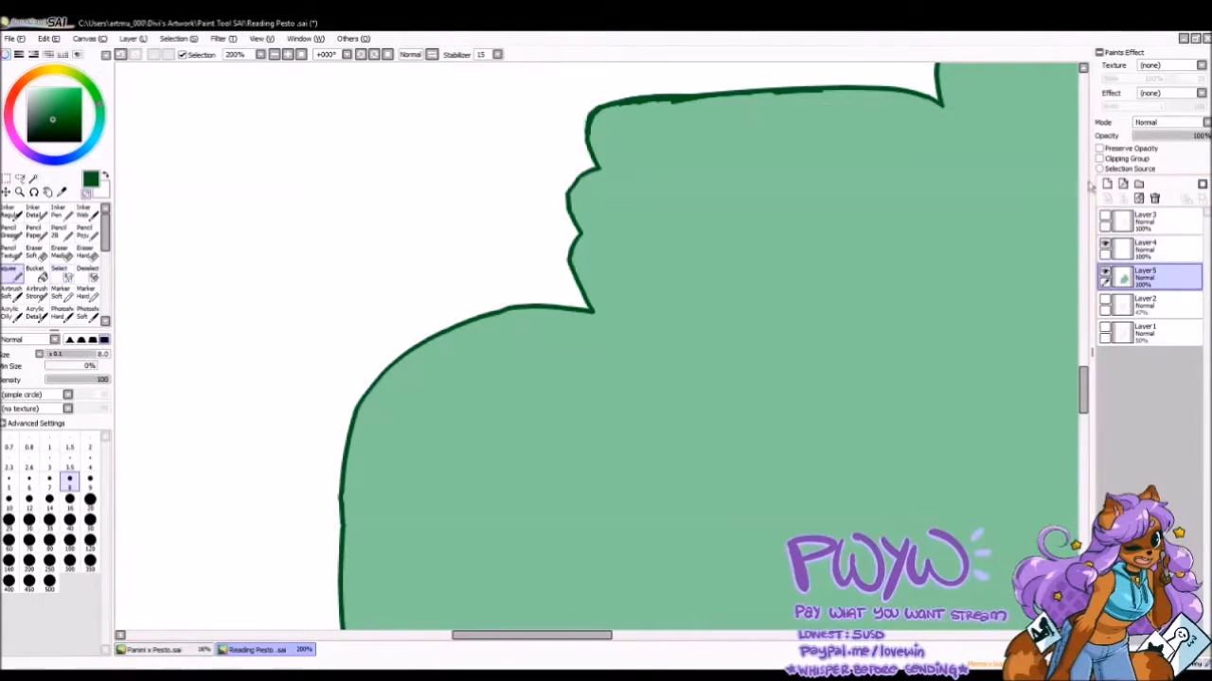
Touch up the outer outline around the book, knees and cushion, and merge the silhouette outline with the line art layer.
click(1105, 219)
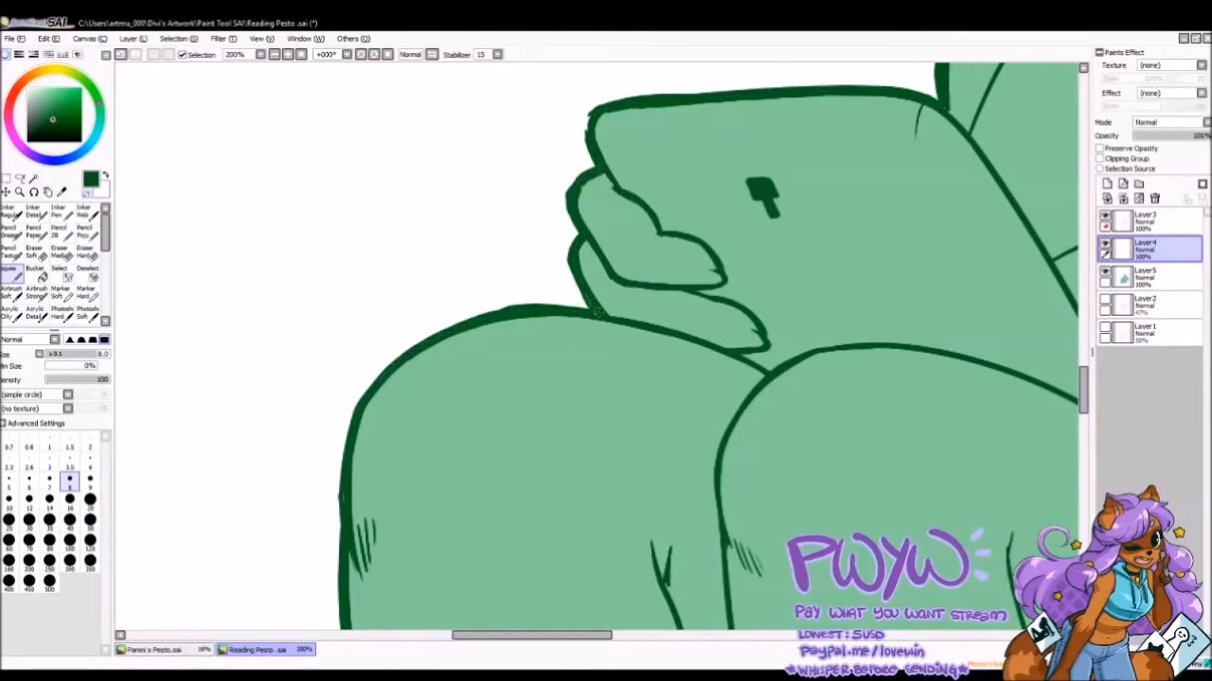
click(1144, 222)
key(minus)
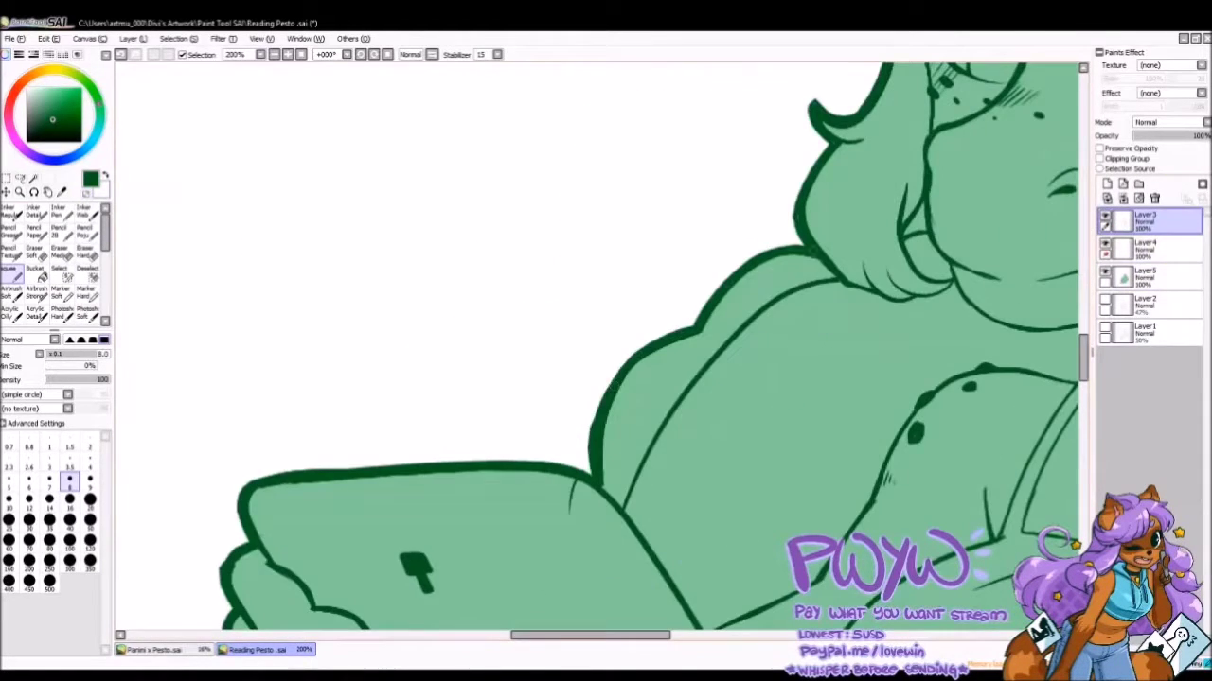
key(minus)
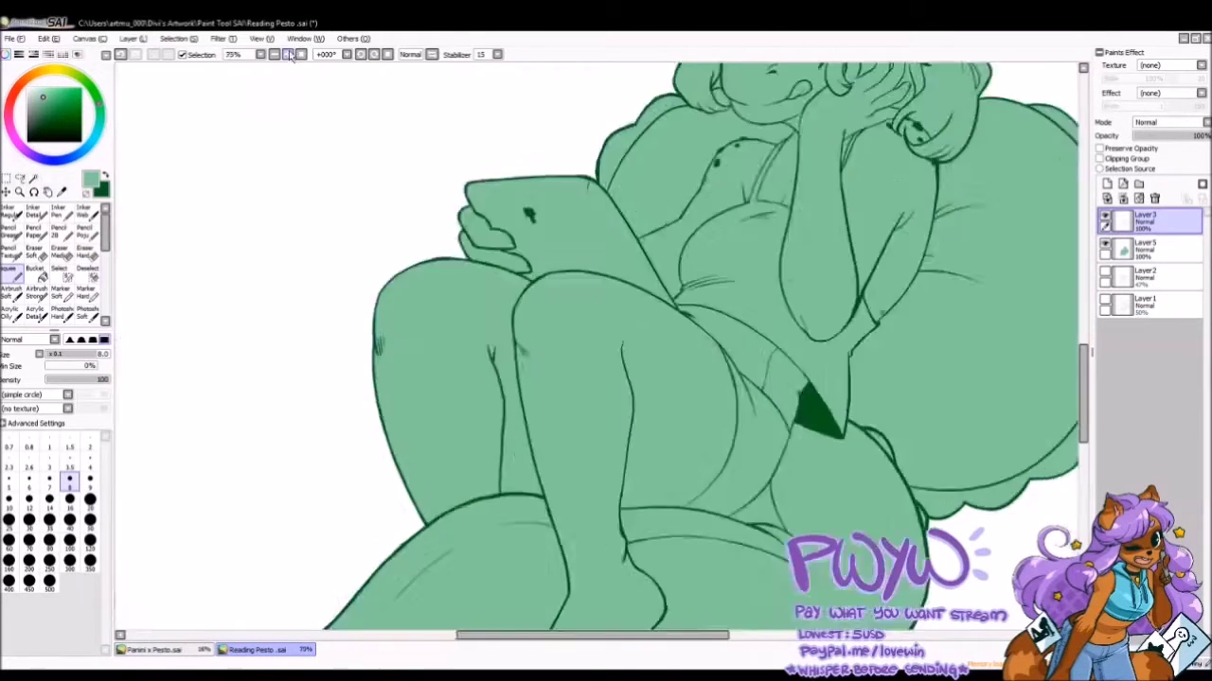
Add a new layer and paint a light green rectangular palette block in the empty area beside the figure.
key(ctrl+shift+n)
drag(255, 199, 279, 251)
mouse_move(224, 296)
mouse_down()
mouse_move(400, 212)
mouse_move(243, 177)
mouse_up()
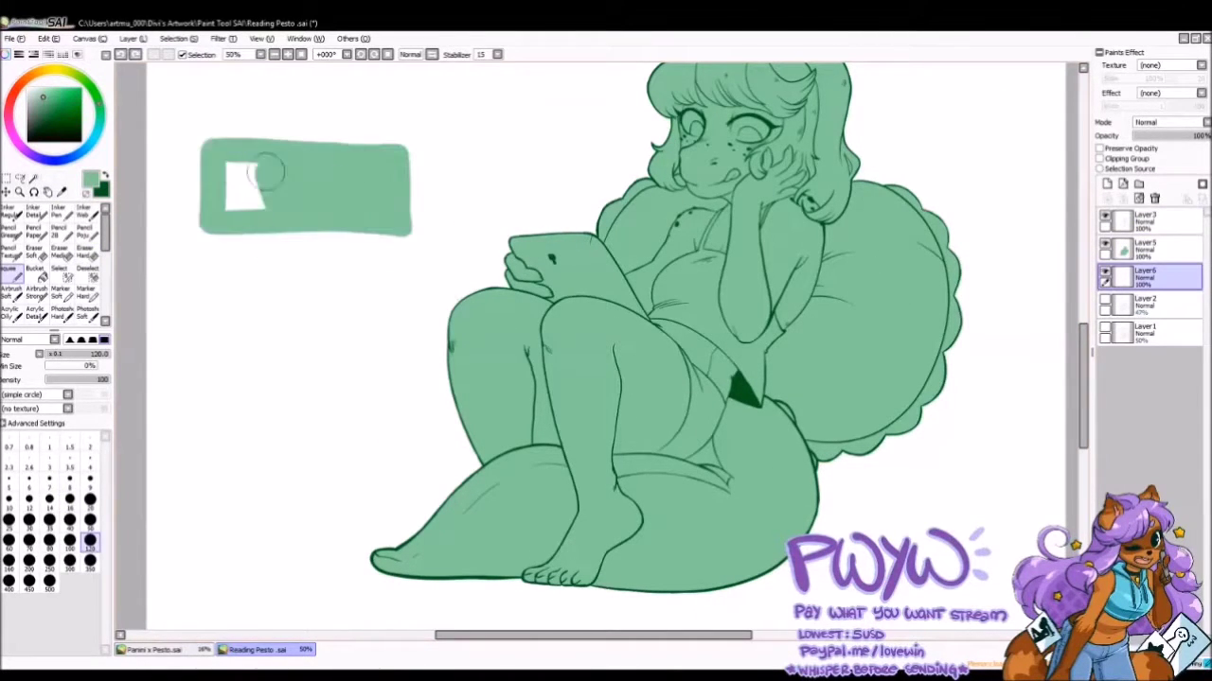
key(plus)
key(plus)
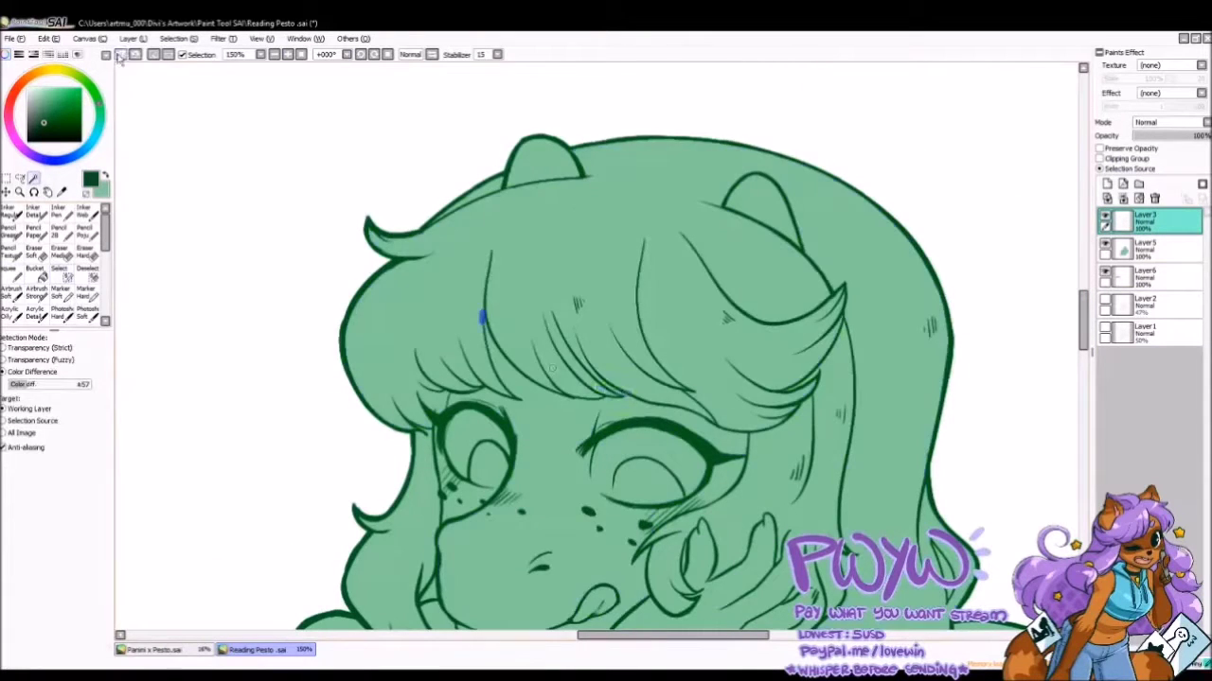
click(481, 318)
key(ctrl+d)
scroll(804, 525, down, 3)
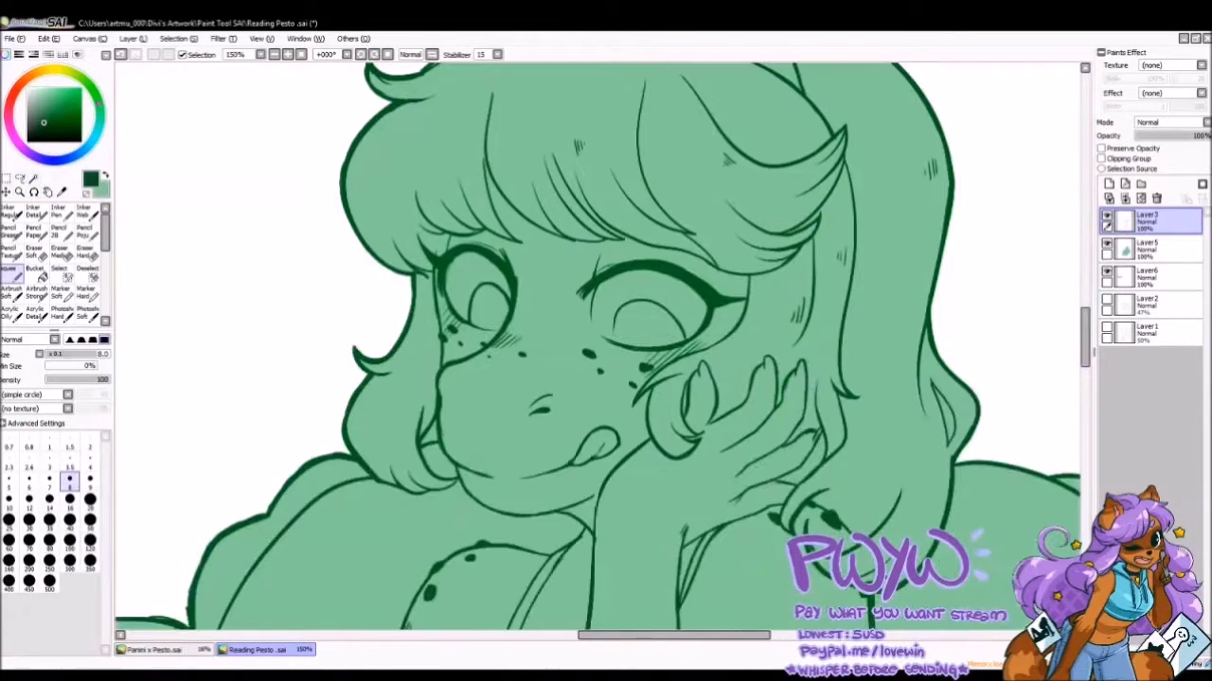
Select the small gaps in the fringe lines and the hole inside the back hair curl.
click(33, 178)
click(481, 155)
click(615, 231)
click(944, 416)
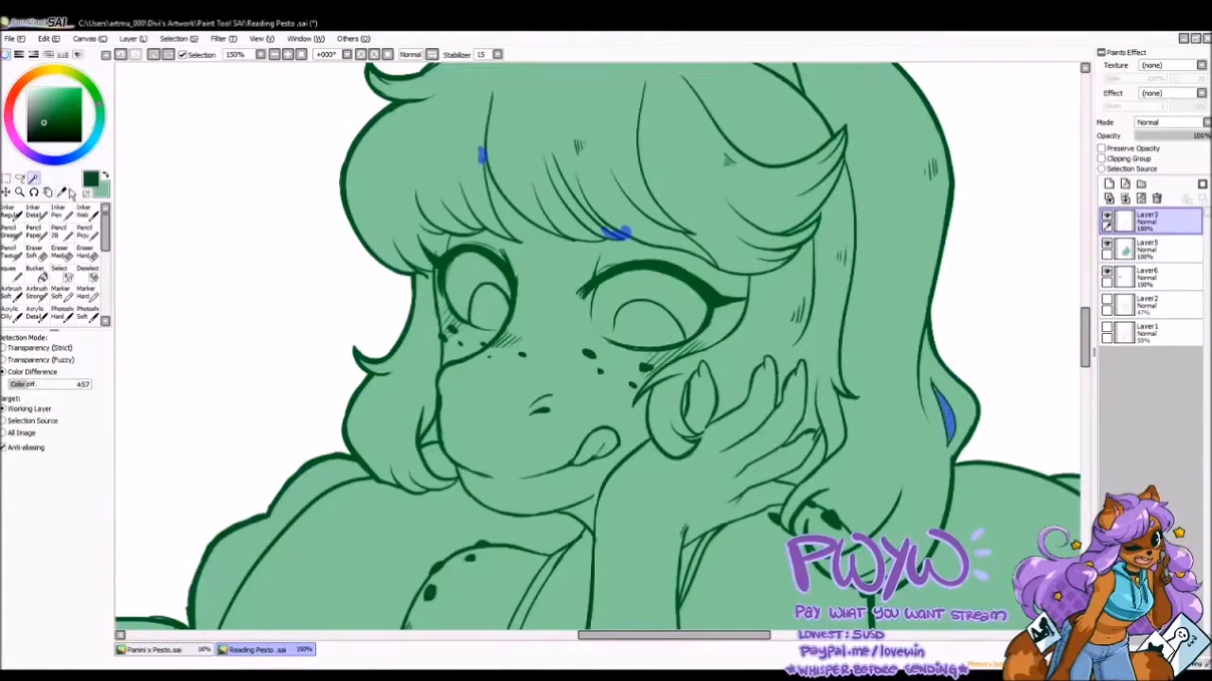
key(b)
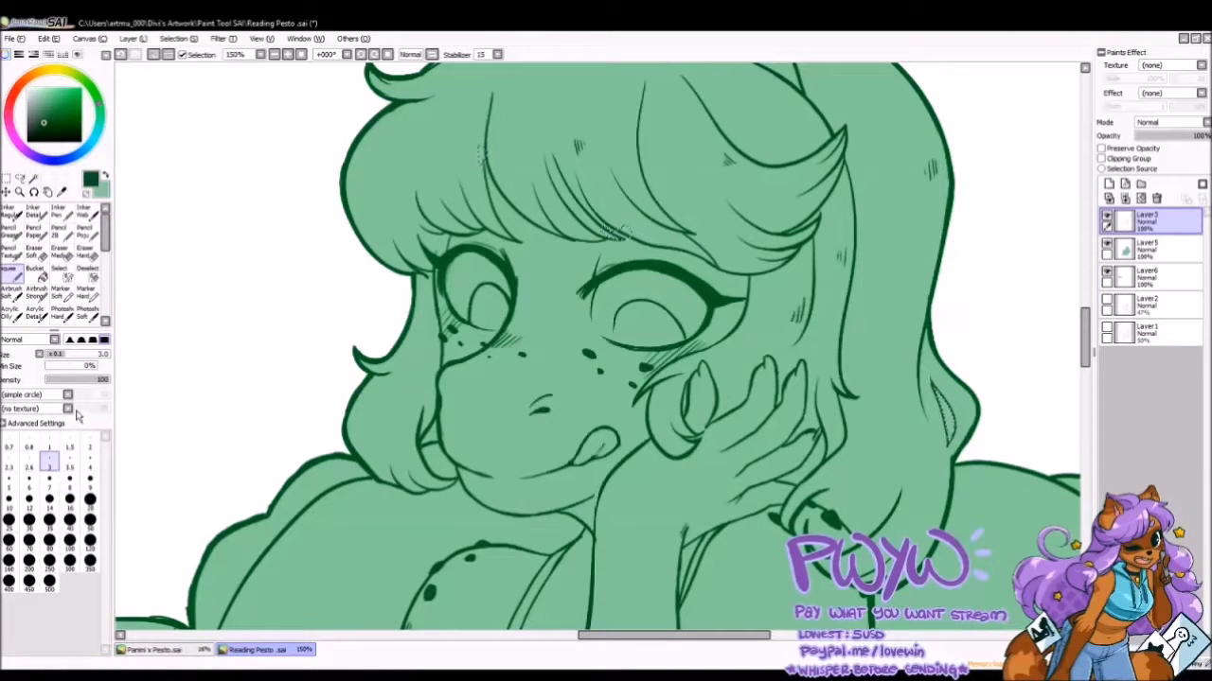
Clear the light green fill from the hole in the back hair curl and add a clipped layer above the fill.
click(63, 274)
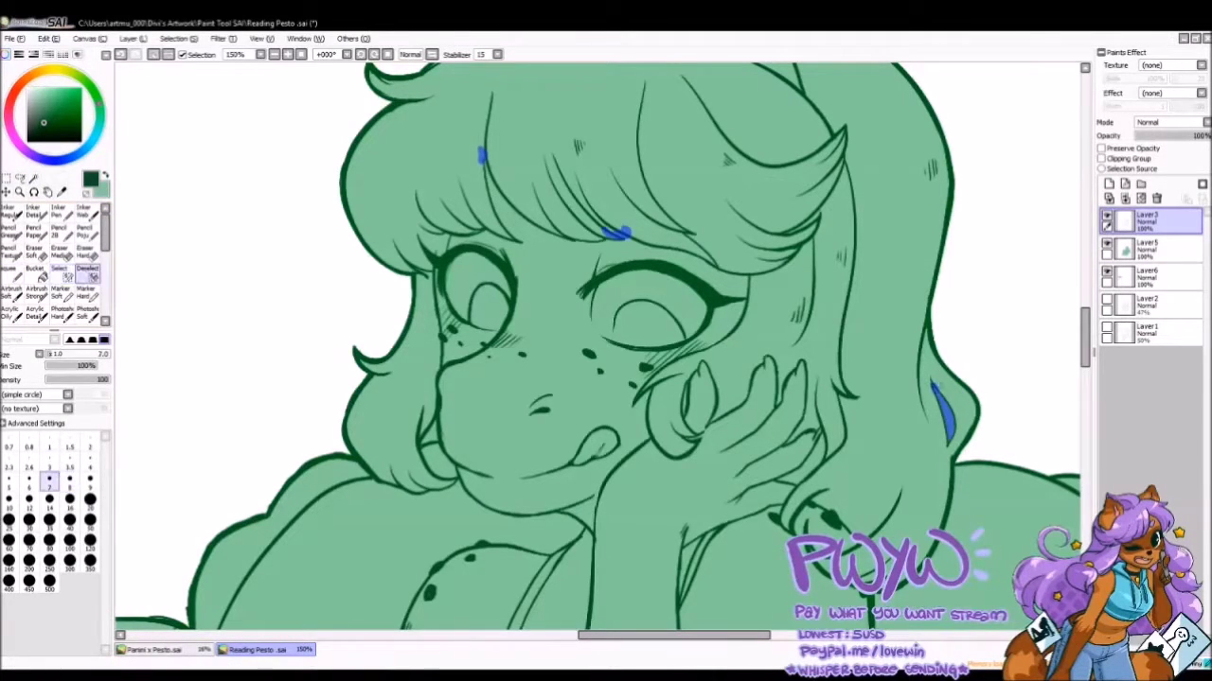
click(1150, 248)
click(120, 54)
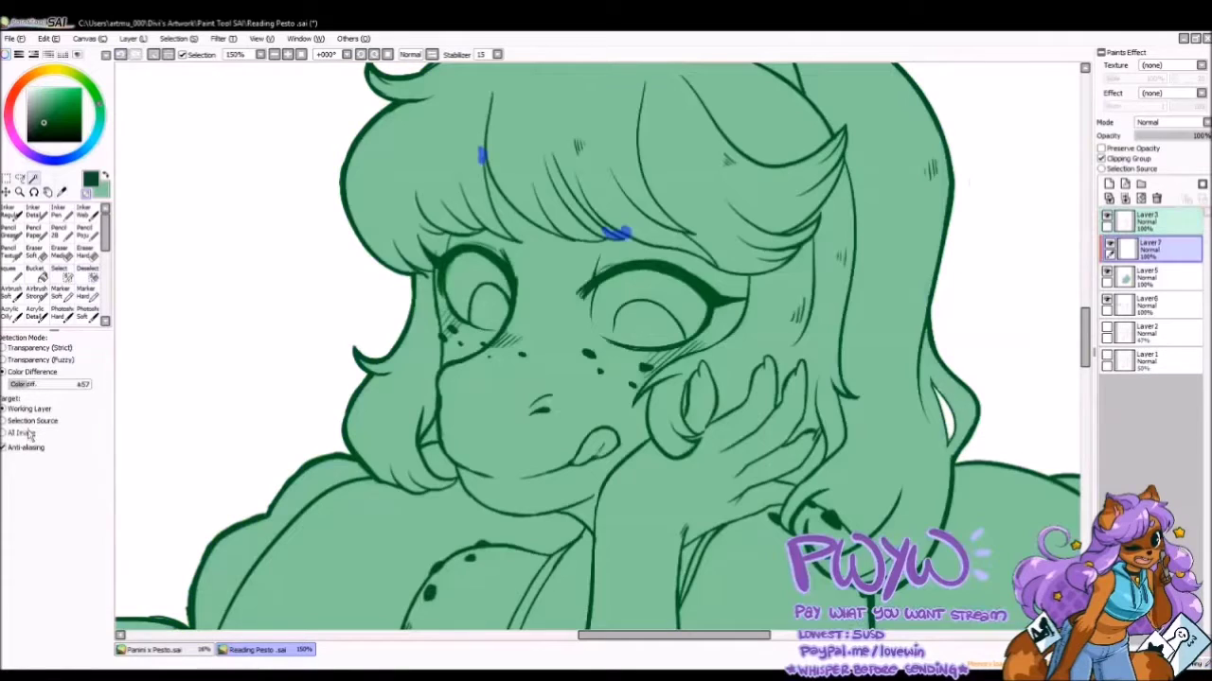
Select all of the figure's hair, using the line art as selection source, and refine the selection's edges with the selection brush.
click(1150, 220)
click(59, 274)
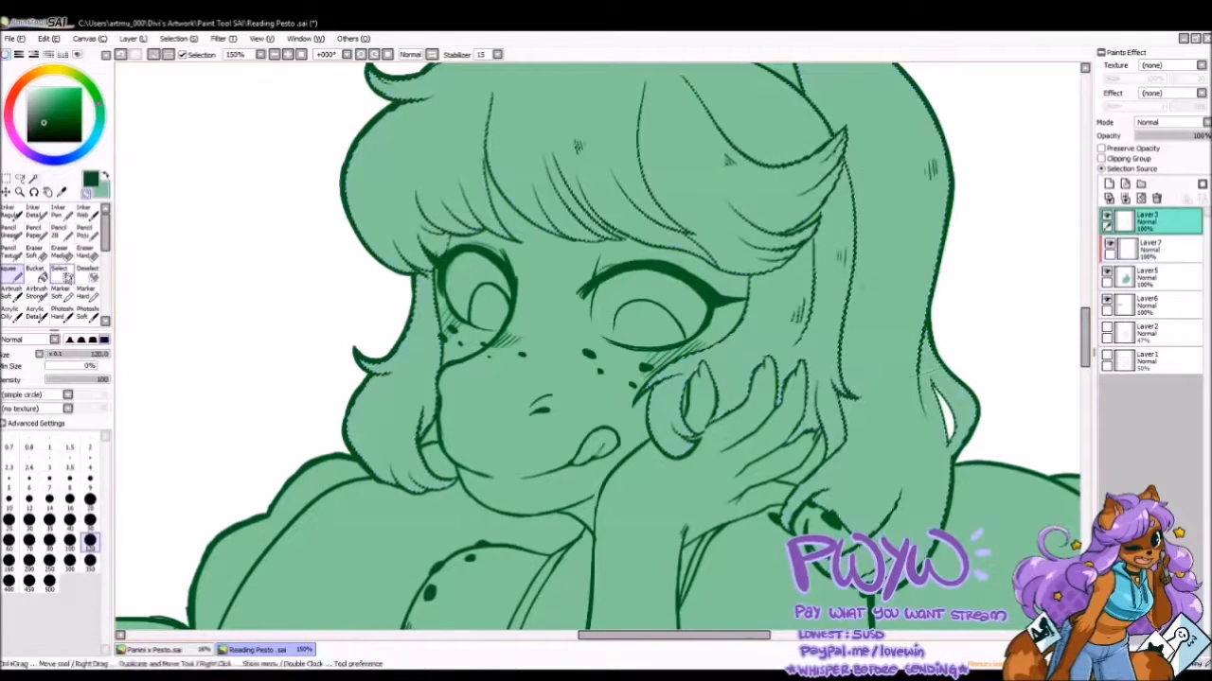
scroll(725, 144, up, 2)
key([)
key([)
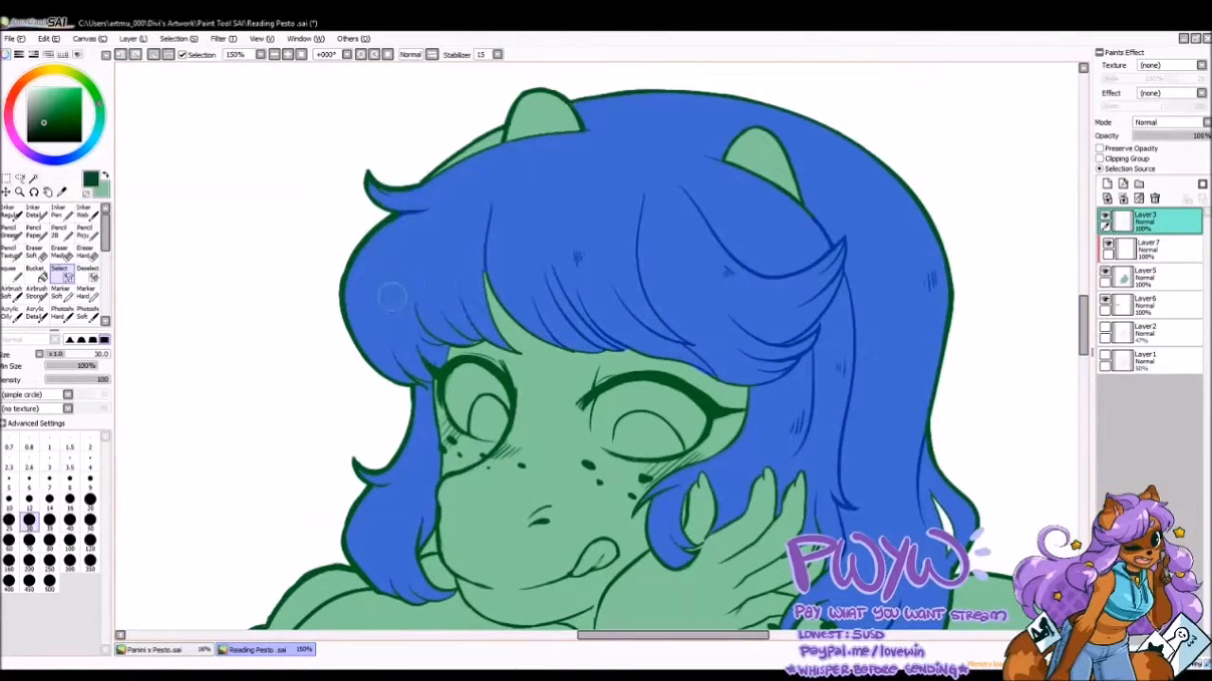
scroll(450, 166, down, 5)
key([)
key([)
key([)
key([)
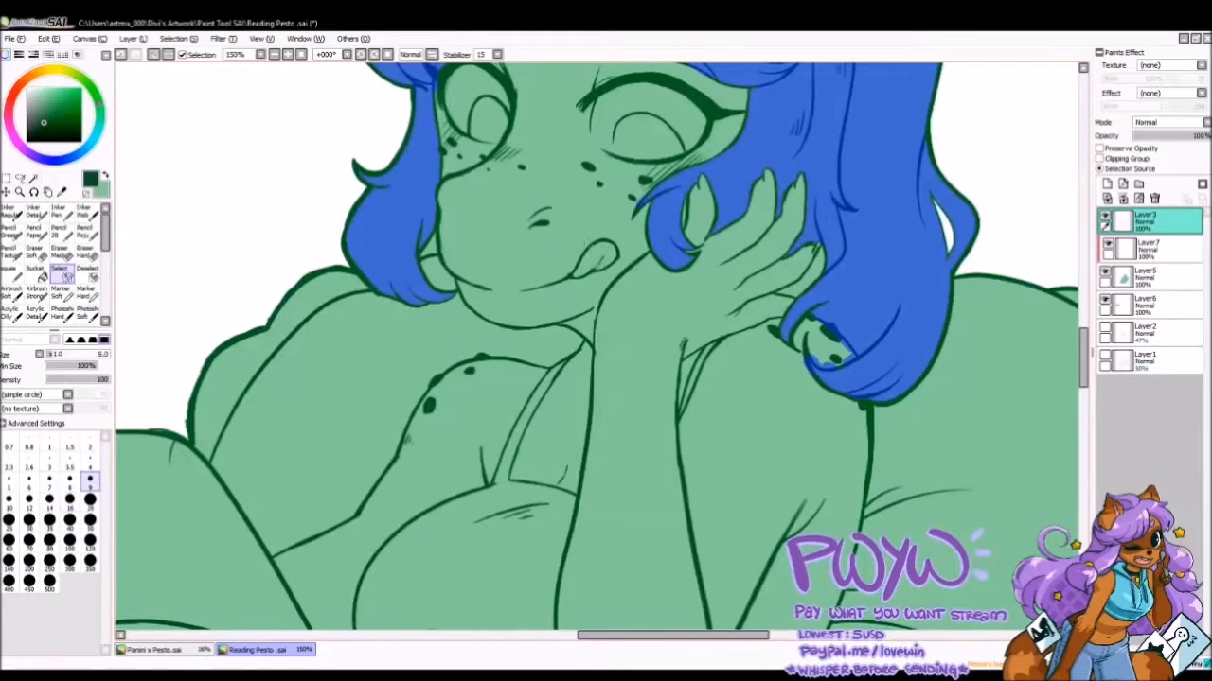
Fill the selected hair with dark green on the clipped layer and shift its hue to dark navy blue.
key(minus)
key(minus)
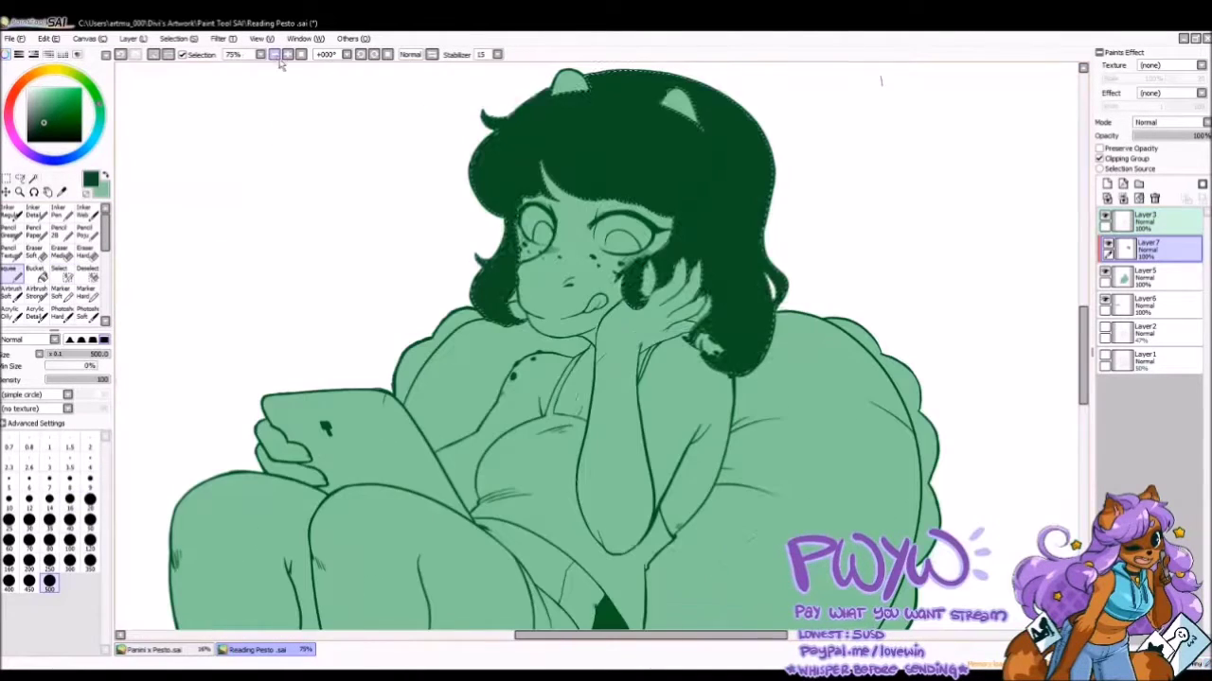
key(minus)
key(minus)
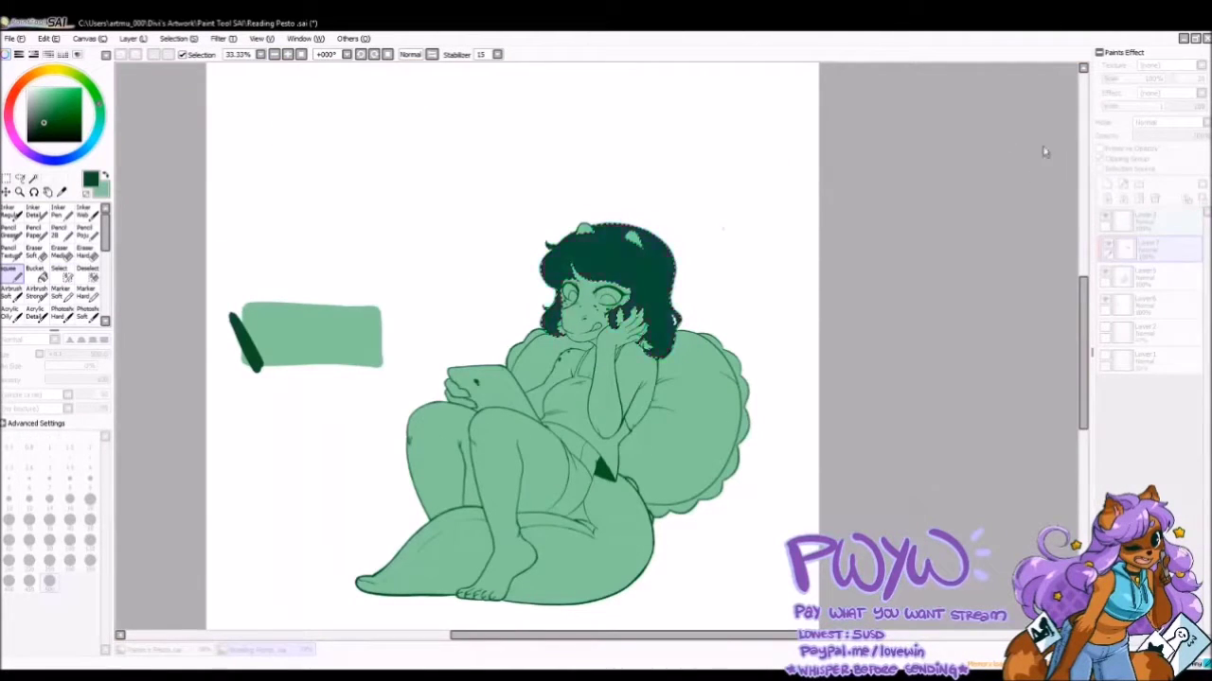
key(ctrl+u)
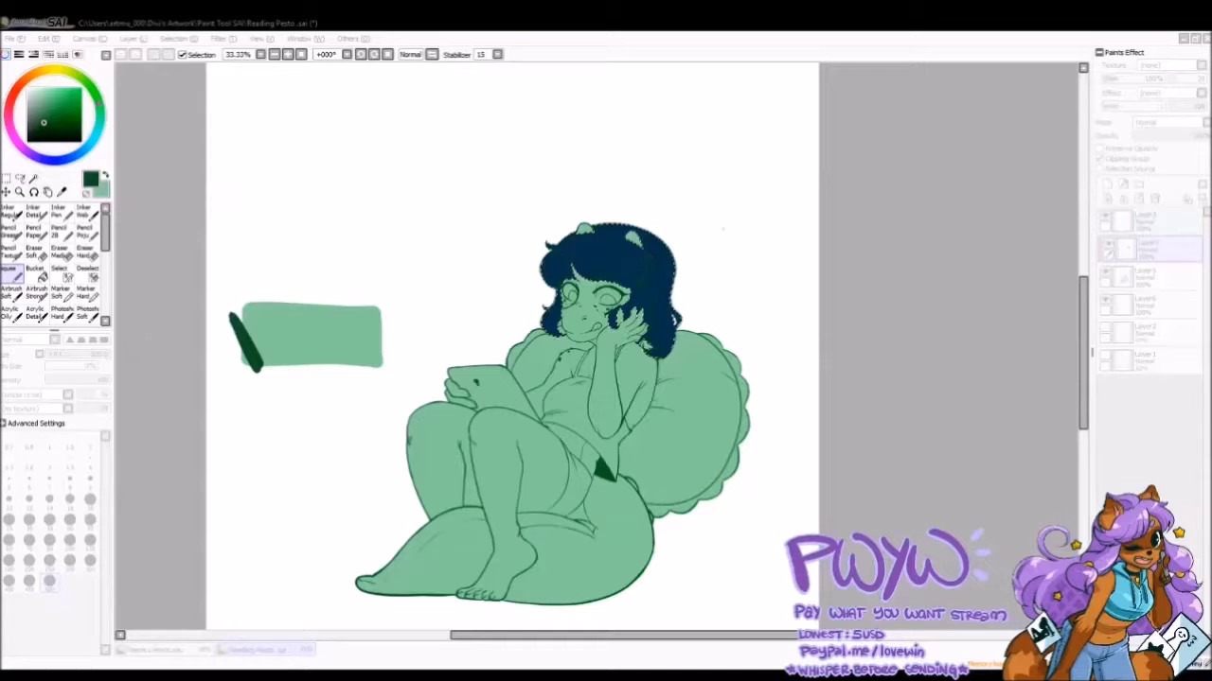
key(Return)
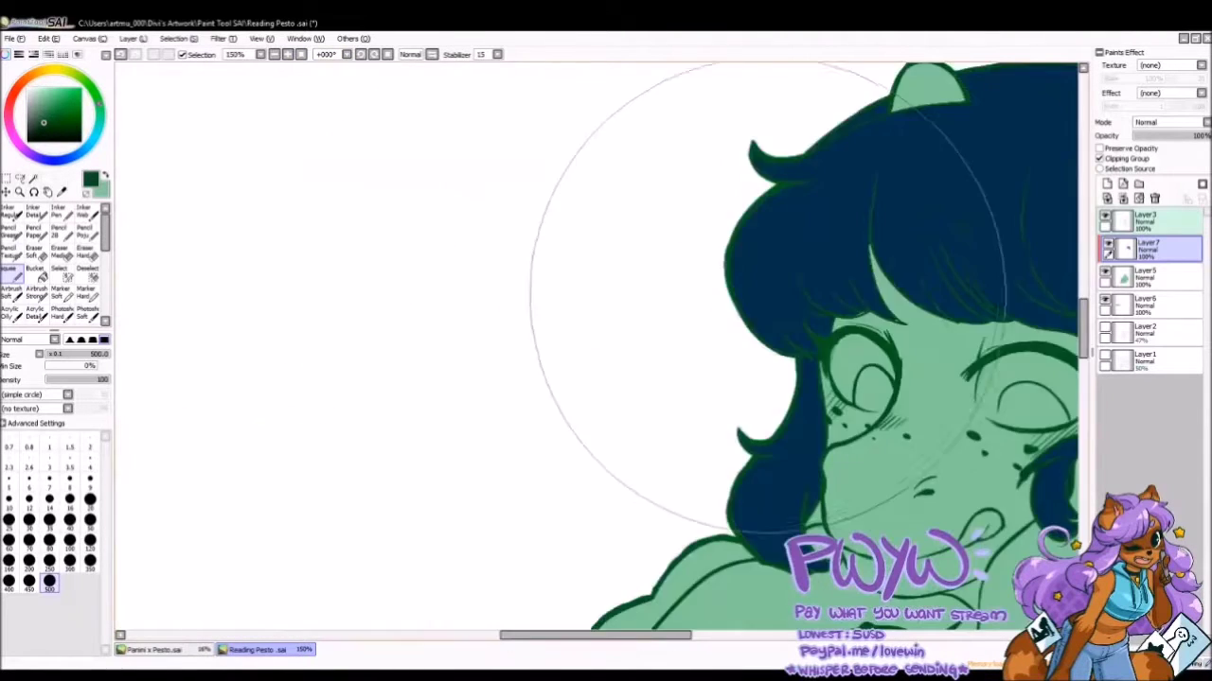
Paint navy and medium blue swatches over the edge of the palette block on Layer6.
mouse_move(398, 558)
mouse_down()
mouse_move(330, 459)
mouse_move(407, 568)
mouse_up()
click(71, 99)
drag(351, 431, 407, 520)
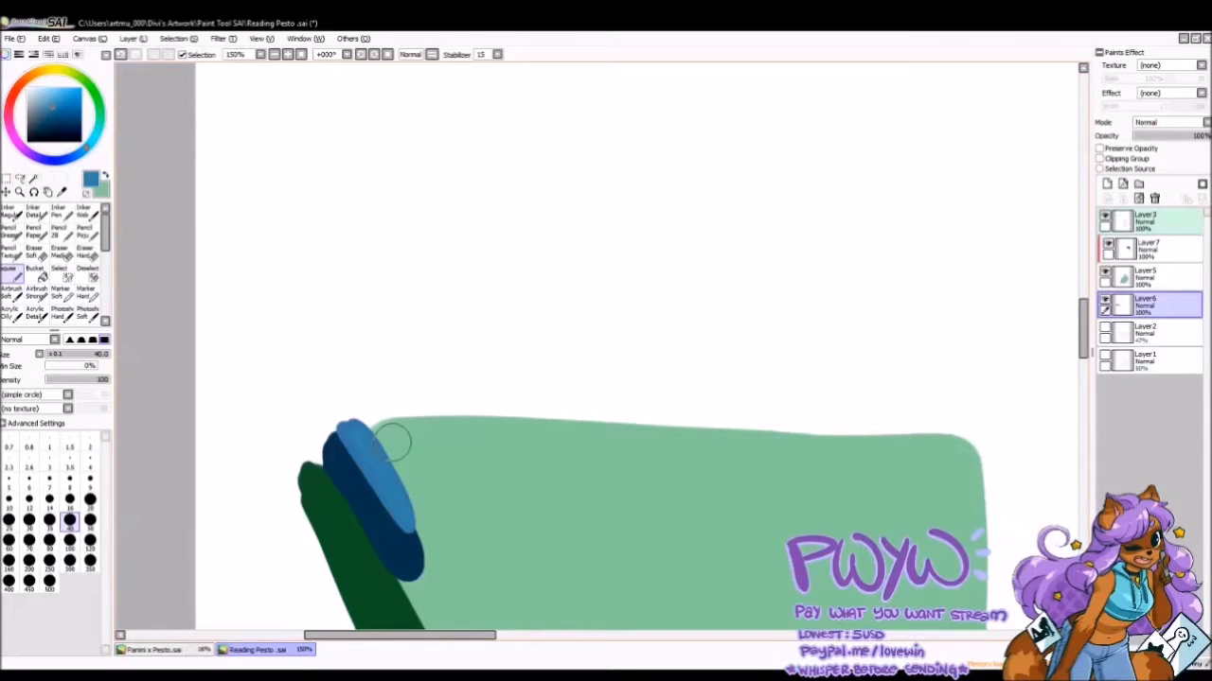
Paint a light cyan streak sweeping through the hair's bangs on Layer7.
click(45, 92)
scroll(605, 340, right, 10)
click(1147, 248)
mouse_move(592, 156)
mouse_down()
mouse_move(663, 298)
mouse_move(747, 322)
mouse_up()
mouse_move(587, 189)
mouse_down()
mouse_move(586, 282)
mouse_move(567, 251)
mouse_move(624, 194)
mouse_move(588, 170)
mouse_move(558, 261)
mouse_up()
Reduce the brush size to 16 and feather the edge of the cyan streak with thin matching strands.
key(bracketleft)
key(bracketleft)
key(bracketleft)
key(bracketleft)
key(bracketleft)
drag(594, 144, 624, 307)
alt+click(606, 131)
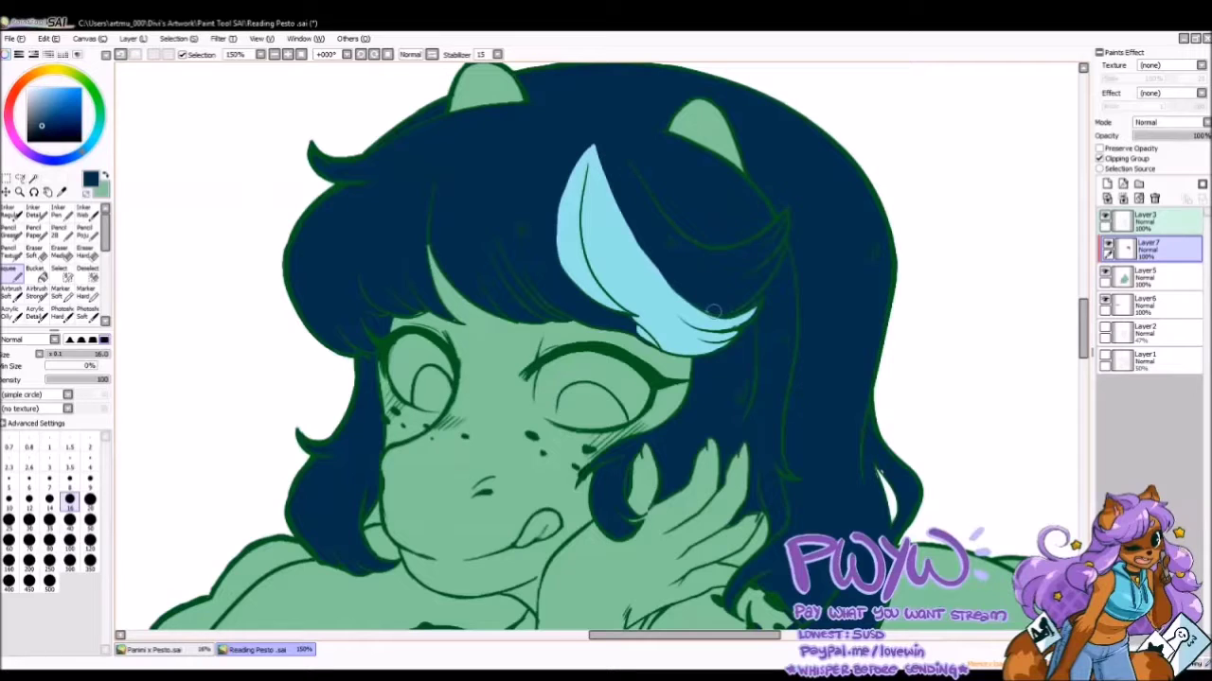
alt+click(605, 236)
drag(560, 190, 544, 284)
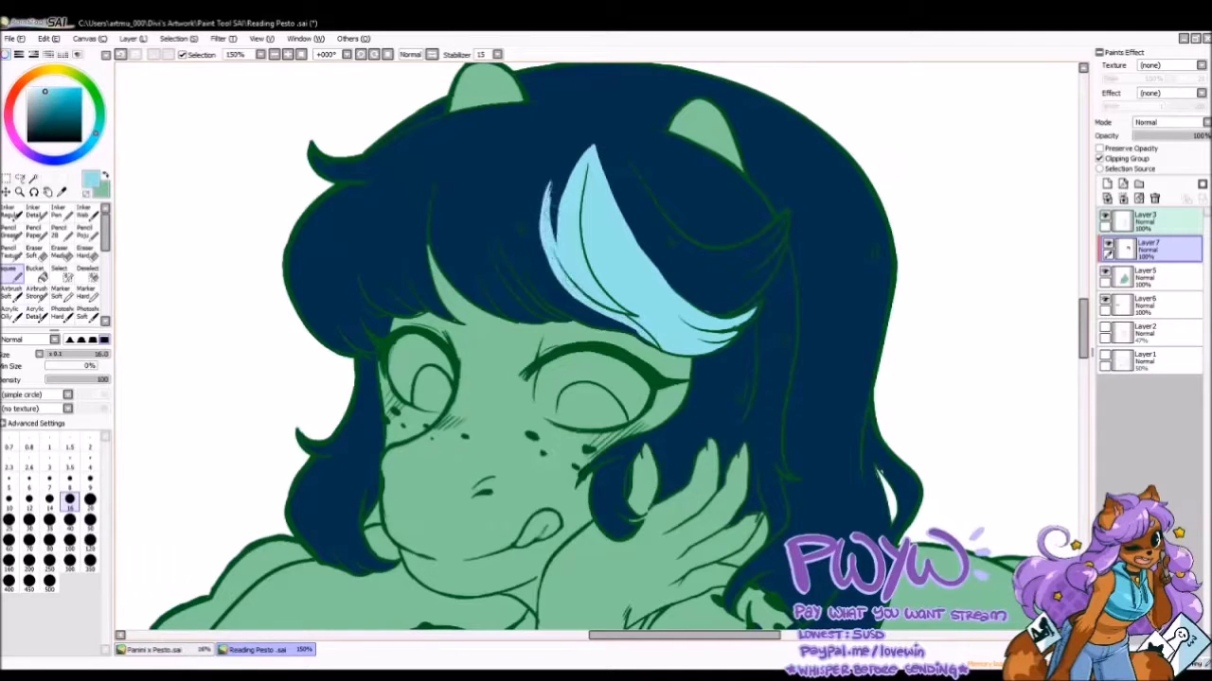
mouse_move(554, 166)
mouse_down()
mouse_move(547, 265)
mouse_move(556, 237)
mouse_up()
Split the streak's upper tip with thin navy strands and touch up the fine strands inside it.
alt+click(530, 190)
drag(549, 156, 592, 223)
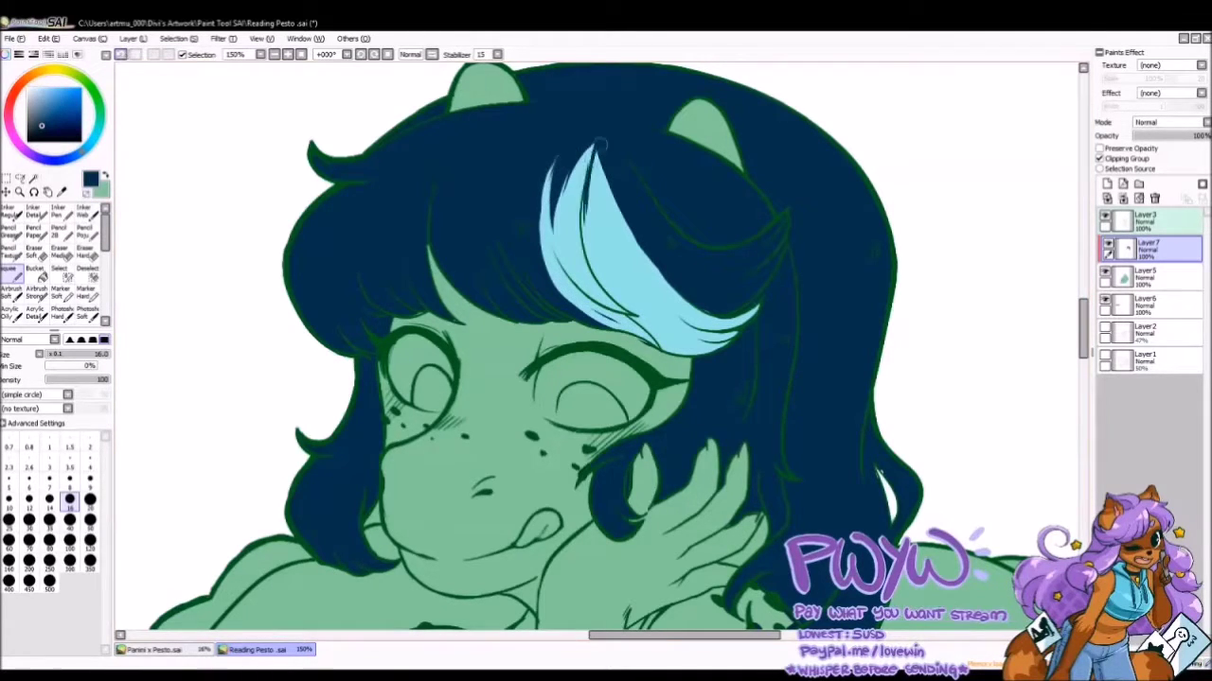
drag(592, 152, 582, 260)
click(288, 54)
alt+click(605, 265)
mouse_move(573, 210)
mouse_down()
mouse_move(582, 269)
mouse_move(568, 260)
mouse_move(606, 329)
mouse_up()
alt+click(530, 218)
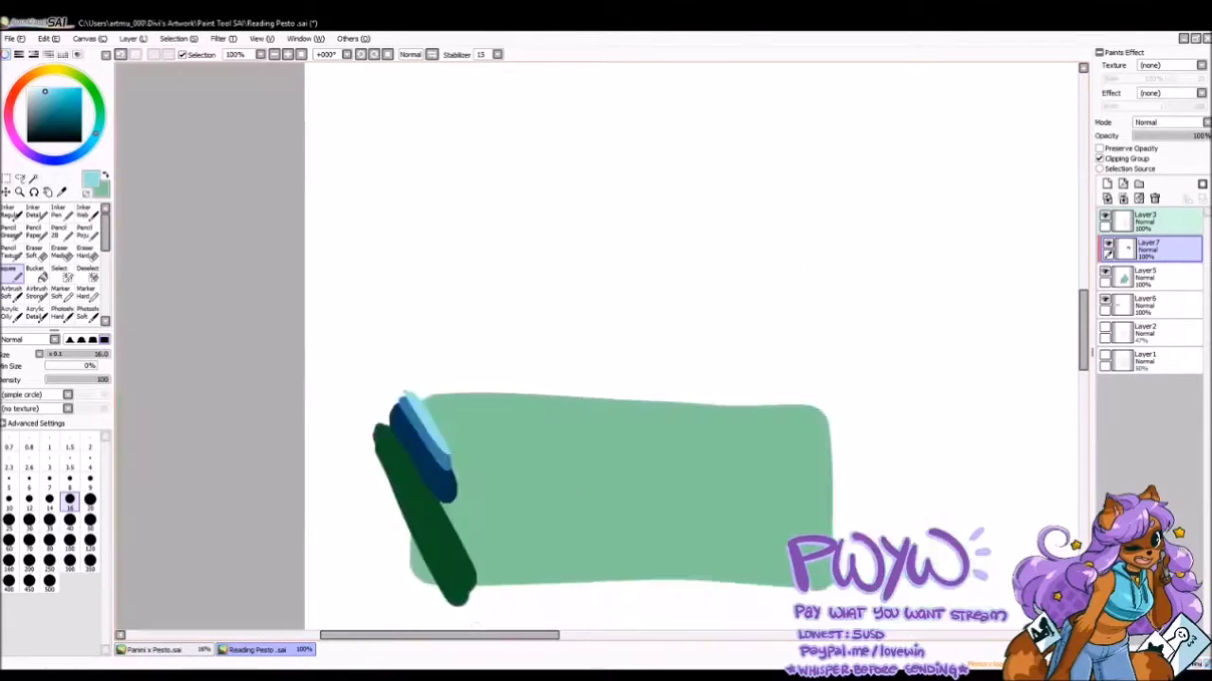
Fill both eye whites with pale cream on Layer7 and add a matching swatch to the palette block on Layer6.
drag(937, 170, 867, 171)
key(ctrl+plus)
click(38, 91)
drag(445, 378, 530, 407)
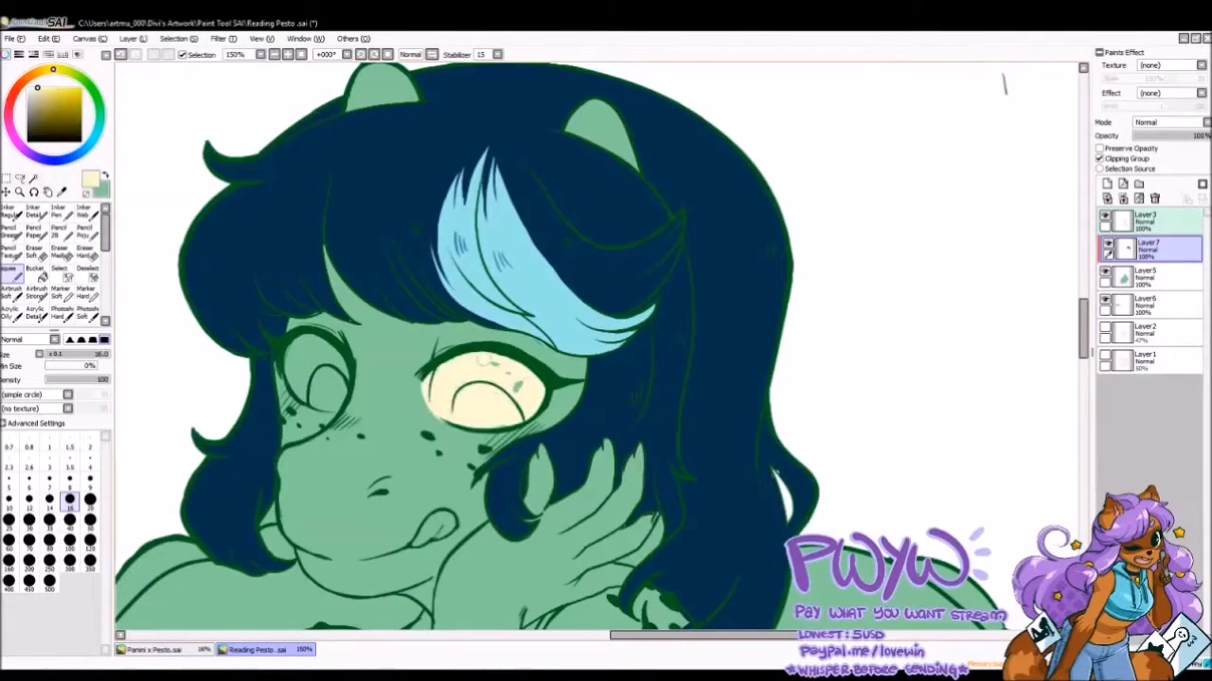
mouse_move(303, 359)
mouse_down()
mouse_move(331, 398)
mouse_move(307, 397)
mouse_up()
alt+click(400, 432)
scroll(400, 432, down, 2)
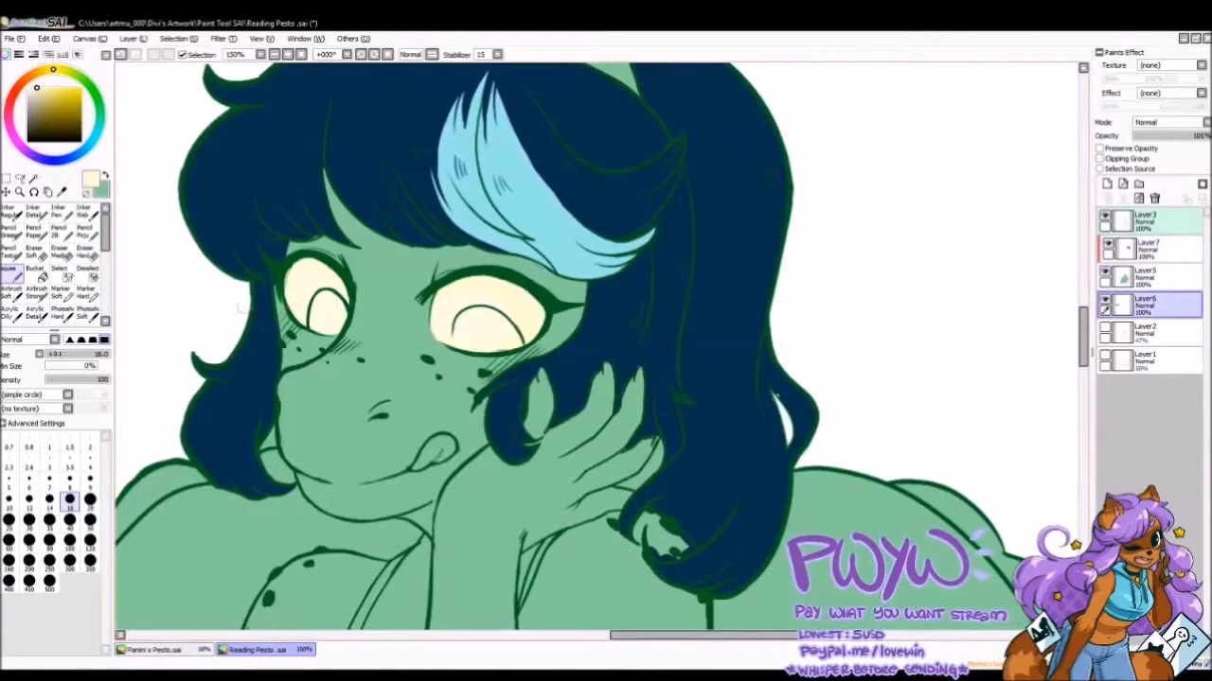
Colour the tongue light cyan on Layer7 and start painting the underside of the tail's base in the same colour.
alt+click(511, 237)
drag(430, 456, 444, 447)
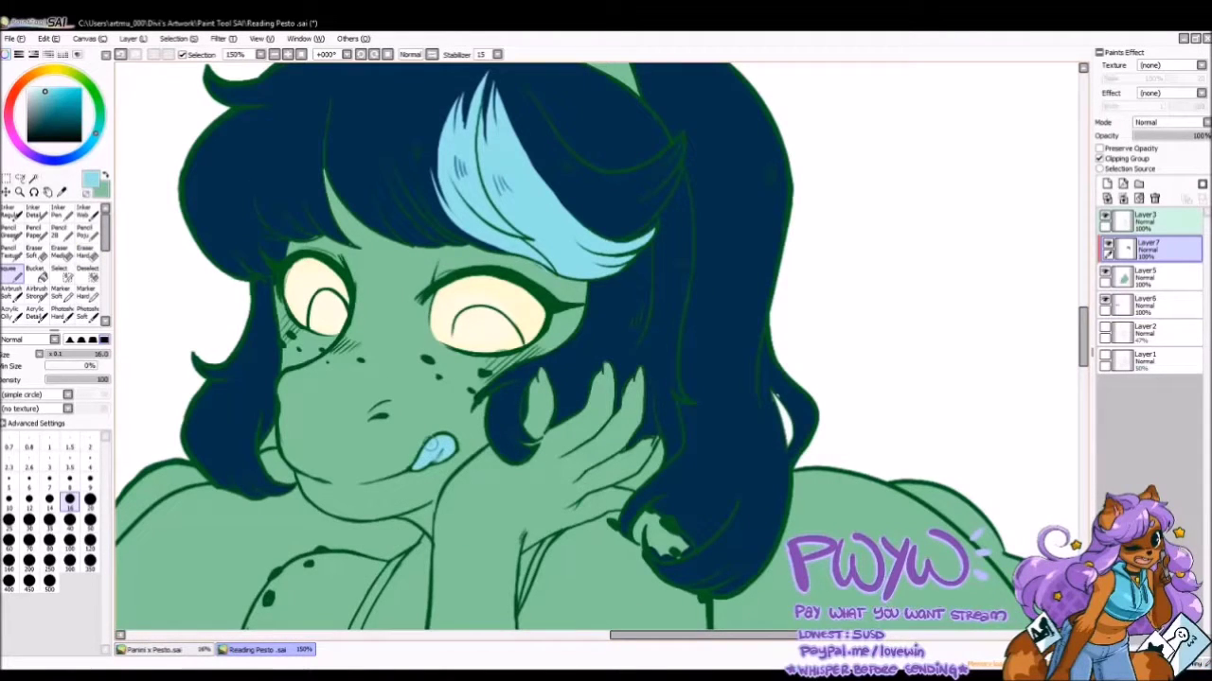
scroll(602, 346, down, 5)
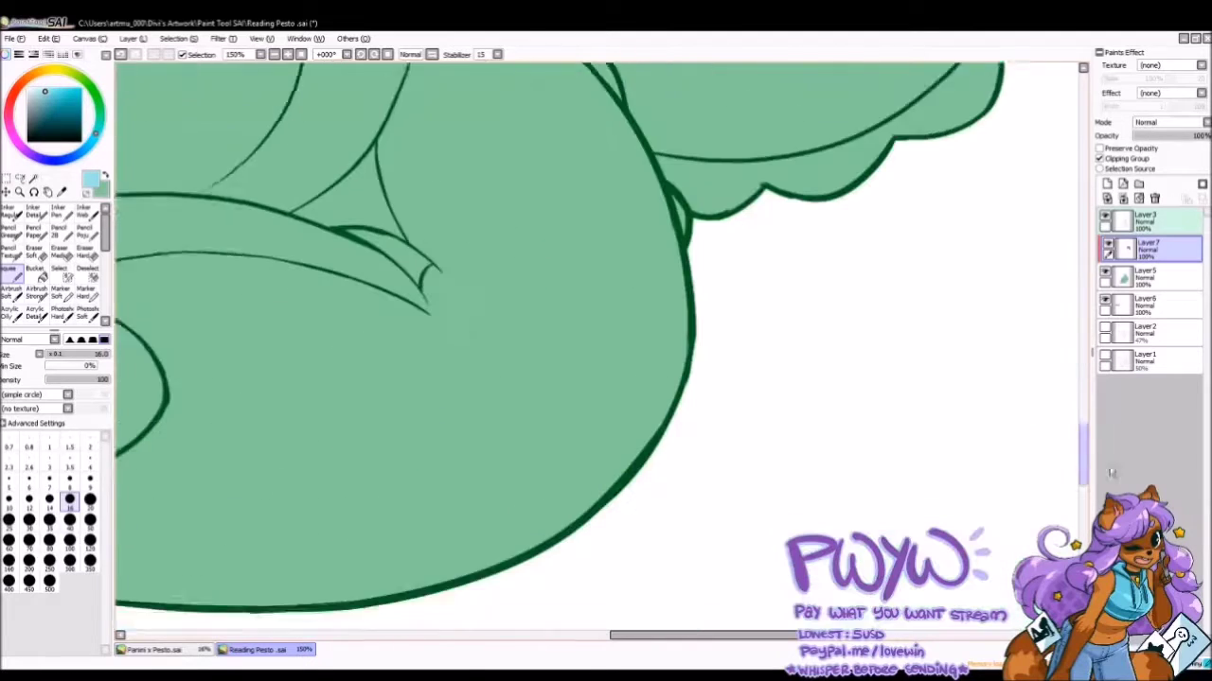
drag(376, 170, 390, 236)
mouse_move(426, 317)
mouse_down()
mouse_move(341, 260)
mouse_move(397, 213)
mouse_up()
key(ctrl+minus)
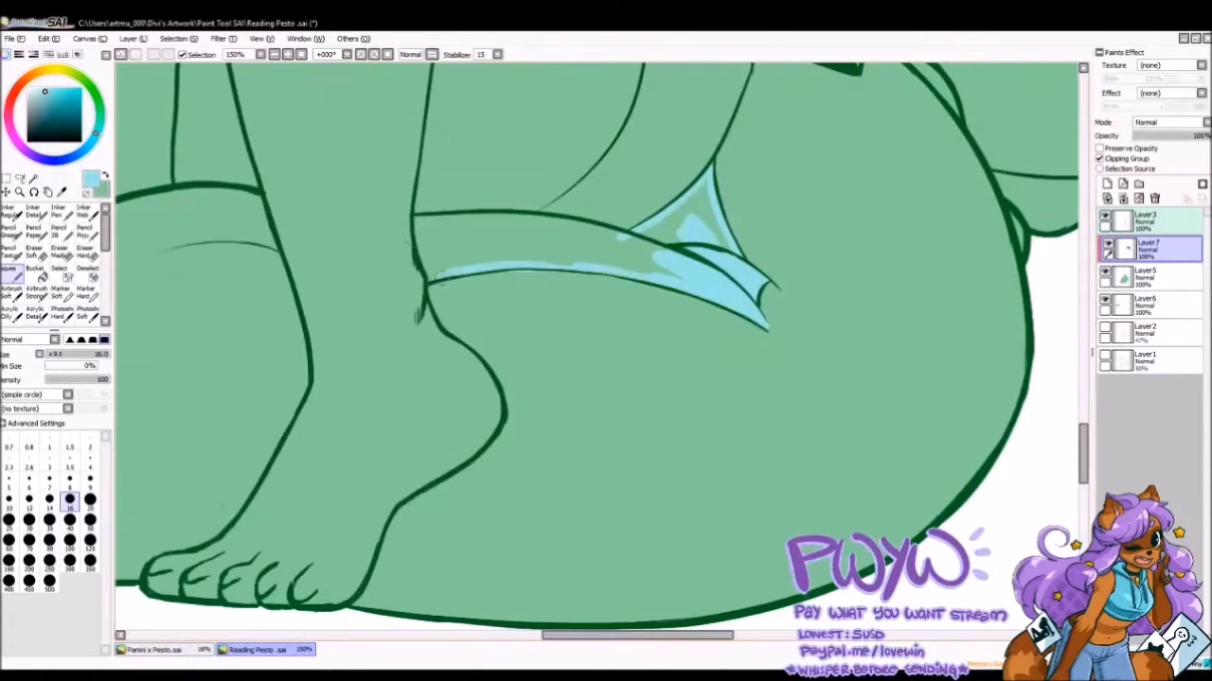
Outline the tail's underside stripe in light cyan all the way to its tip and bucket-fill it.
click(473, 246)
key(ctrl+plus)
scroll(601, 346, up, 5)
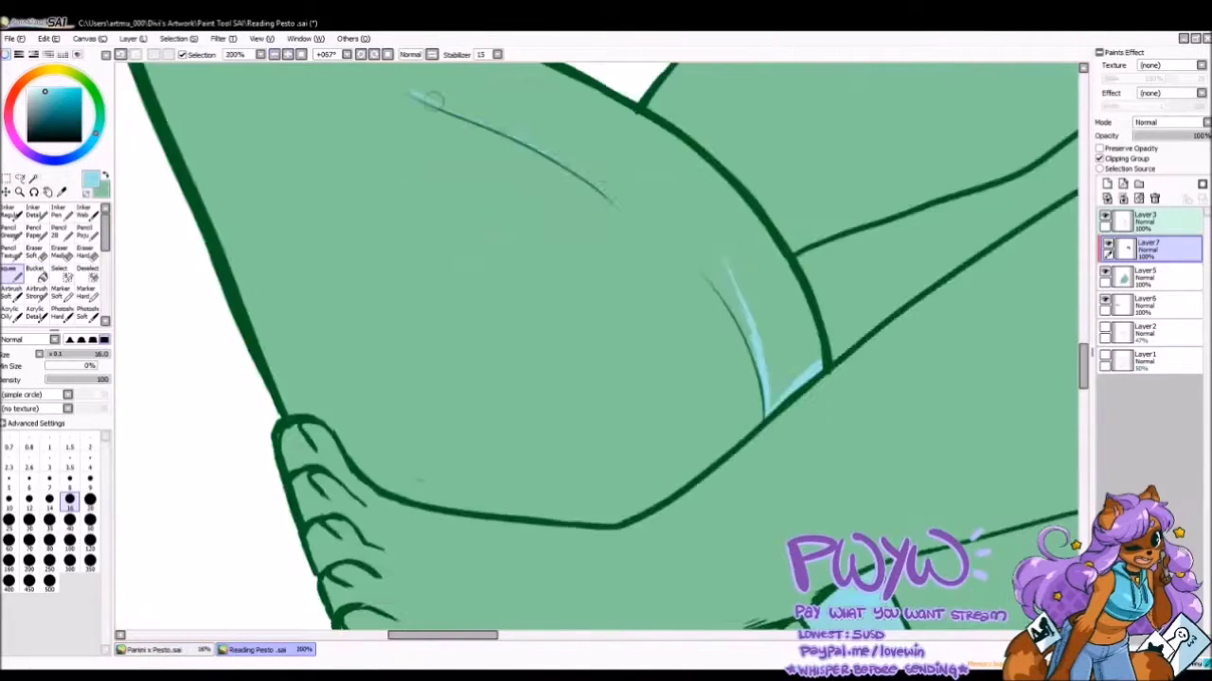
drag(433, 95, 770, 378)
scroll(601, 346, up, 5)
click(35, 274)
click(663, 341)
key(ctrl+minus)
key(ctrl+minus)
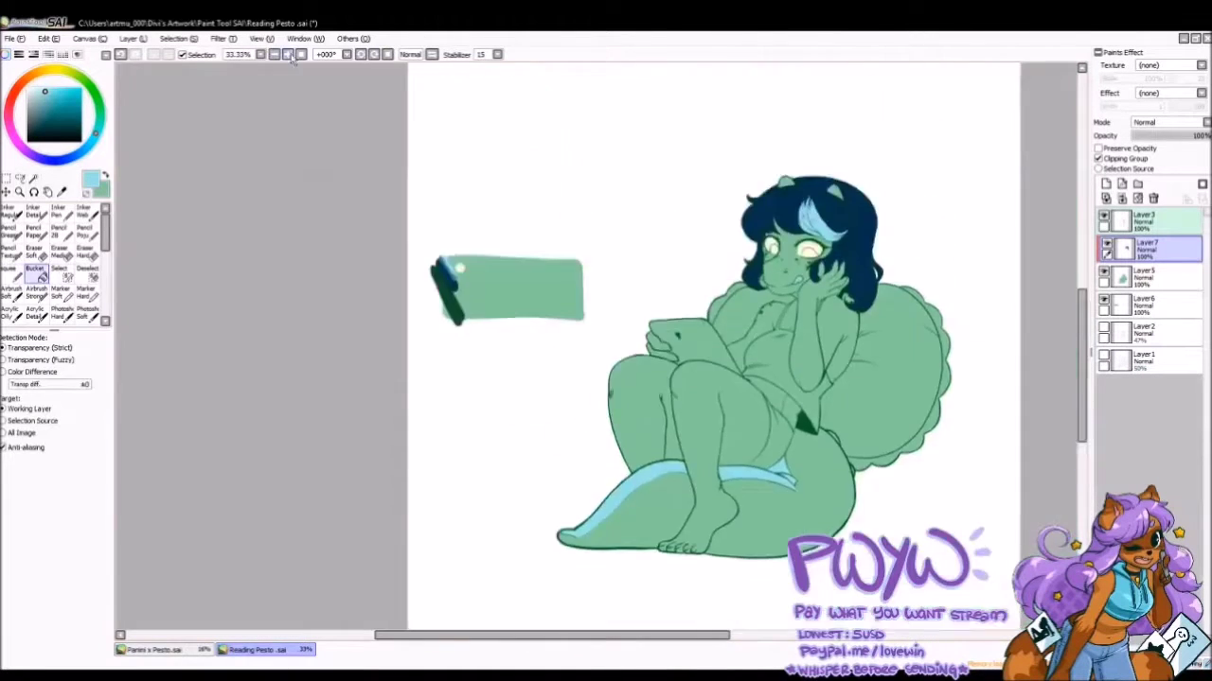
Paint the visible chest panel and lower belly strip light cyan to match the tail's underside.
key(ctrl+plus)
drag(728, 206, 684, 295)
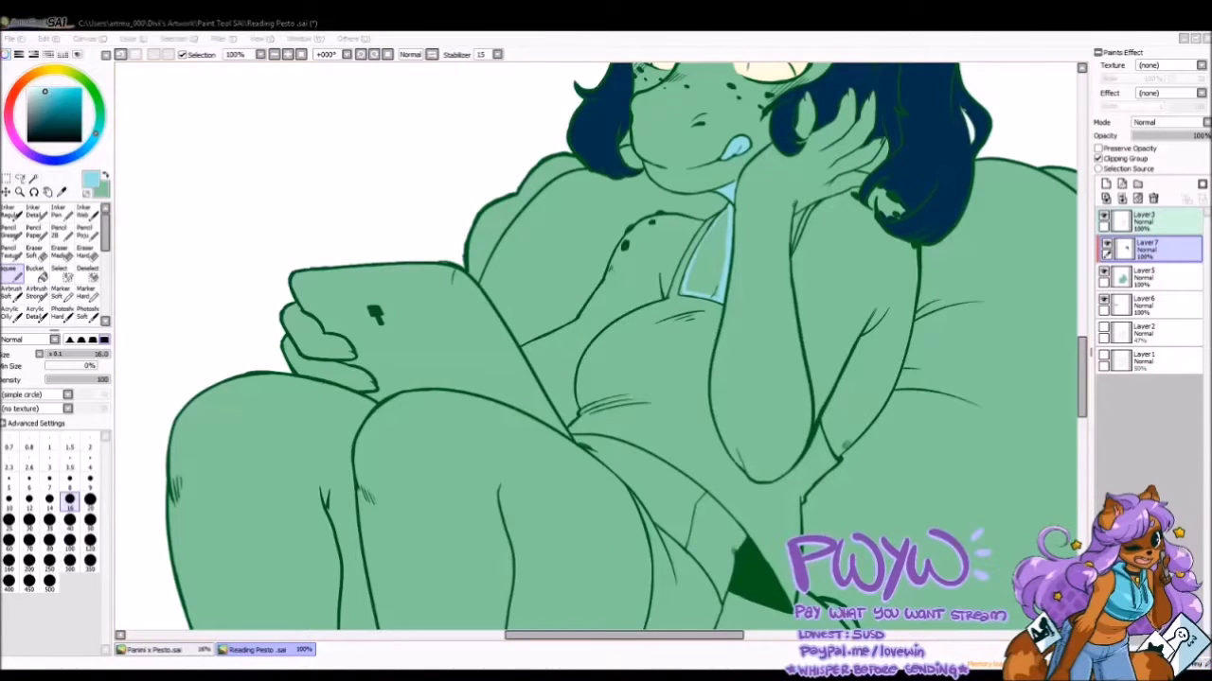
drag(710, 227, 710, 284)
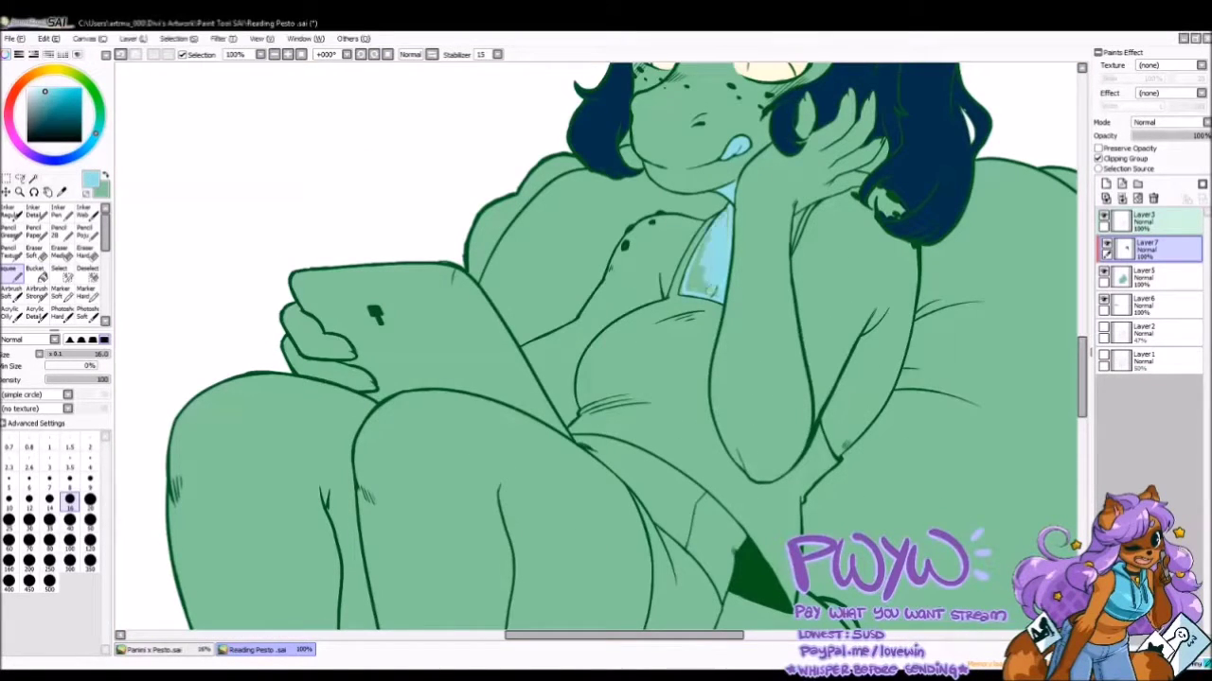
scroll(606, 345, down, 3)
drag(606, 303, 653, 369)
click(35, 275)
click(11, 272)
key(ctrl+minus)
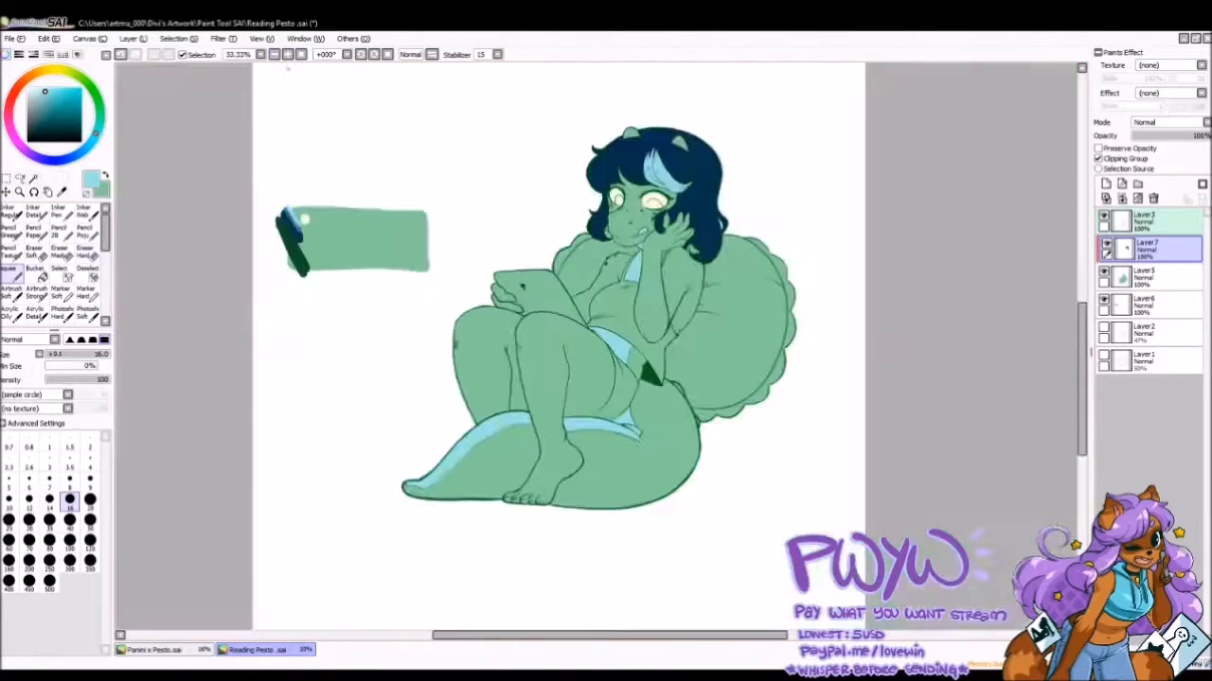
Create a new canvas and paste the screenshot of the drawing window into it.
key(ctrl+plus)
key(ctrl+minus)
key(ctrl+minus)
key(ctrl+plus)
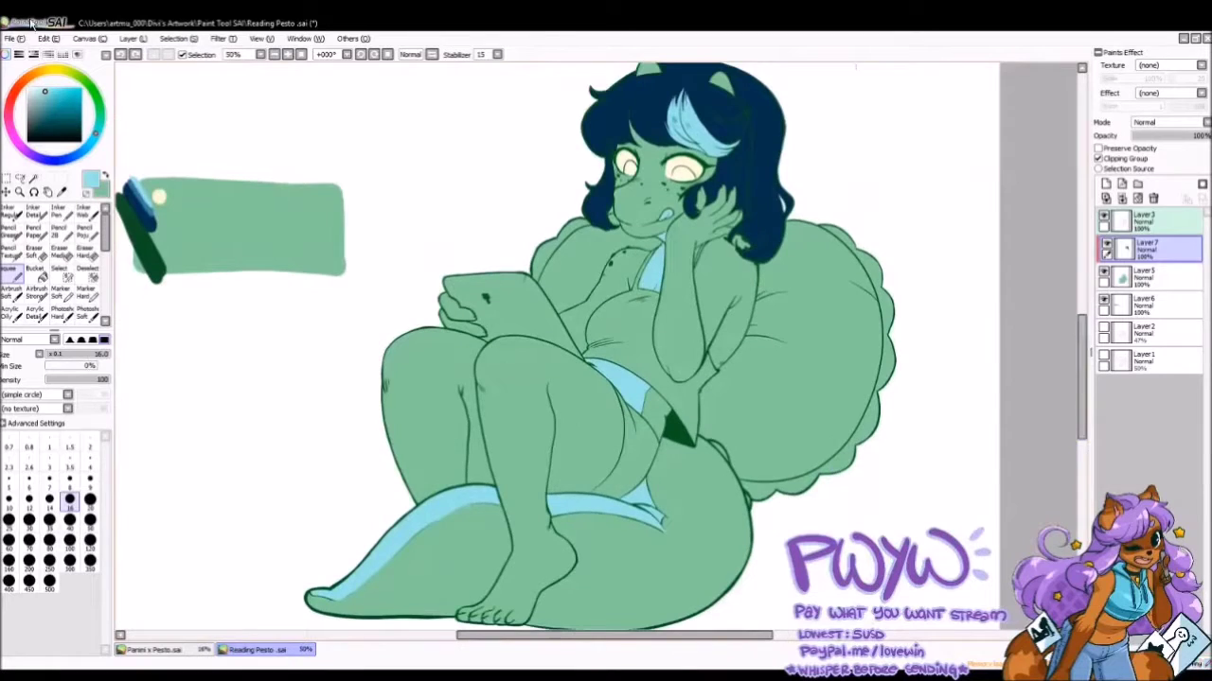
key(ctrl+n)
key(Return)
key(ctrl+v)
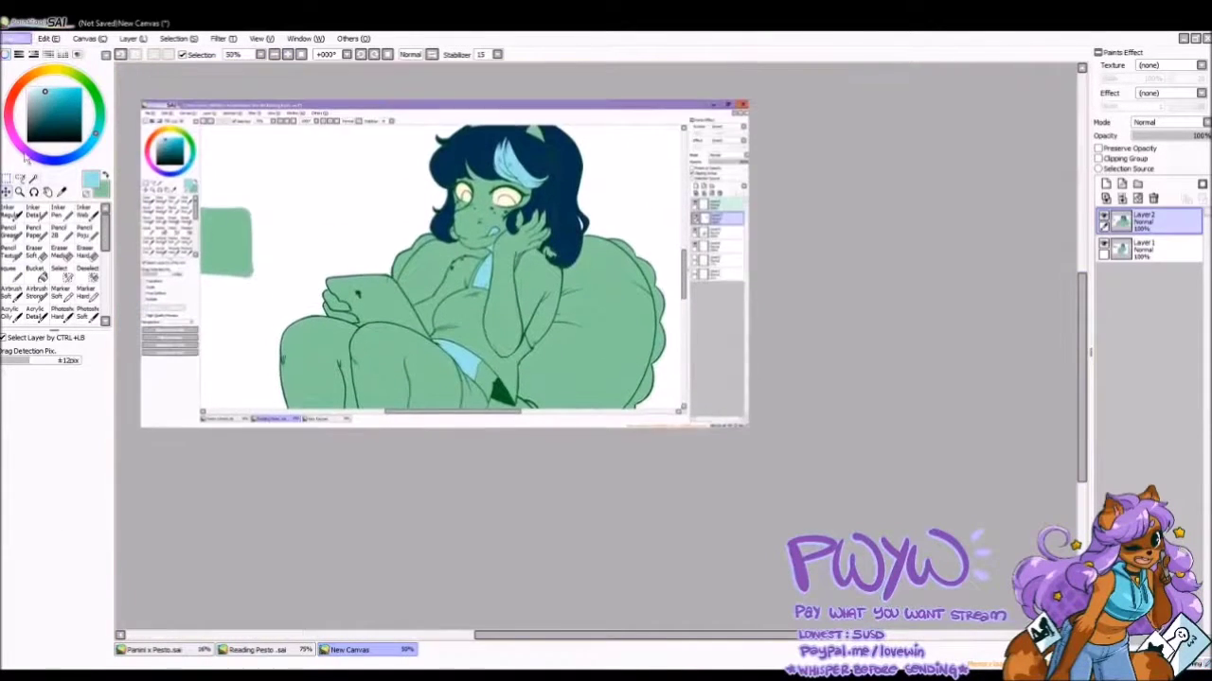
key(Home)
key(ctrl+minus)
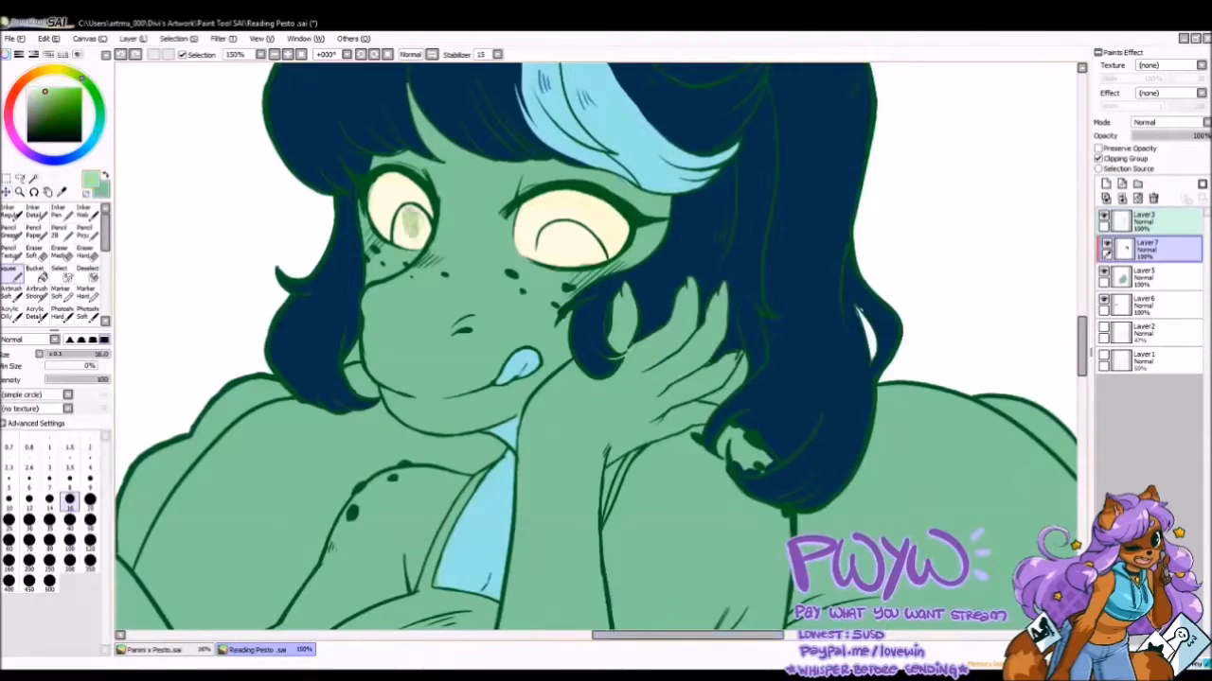
Fill both irises with bright orange on Layer7.
click(412, 230)
key(ctrl+minus)
click(81, 87)
click(573, 214)
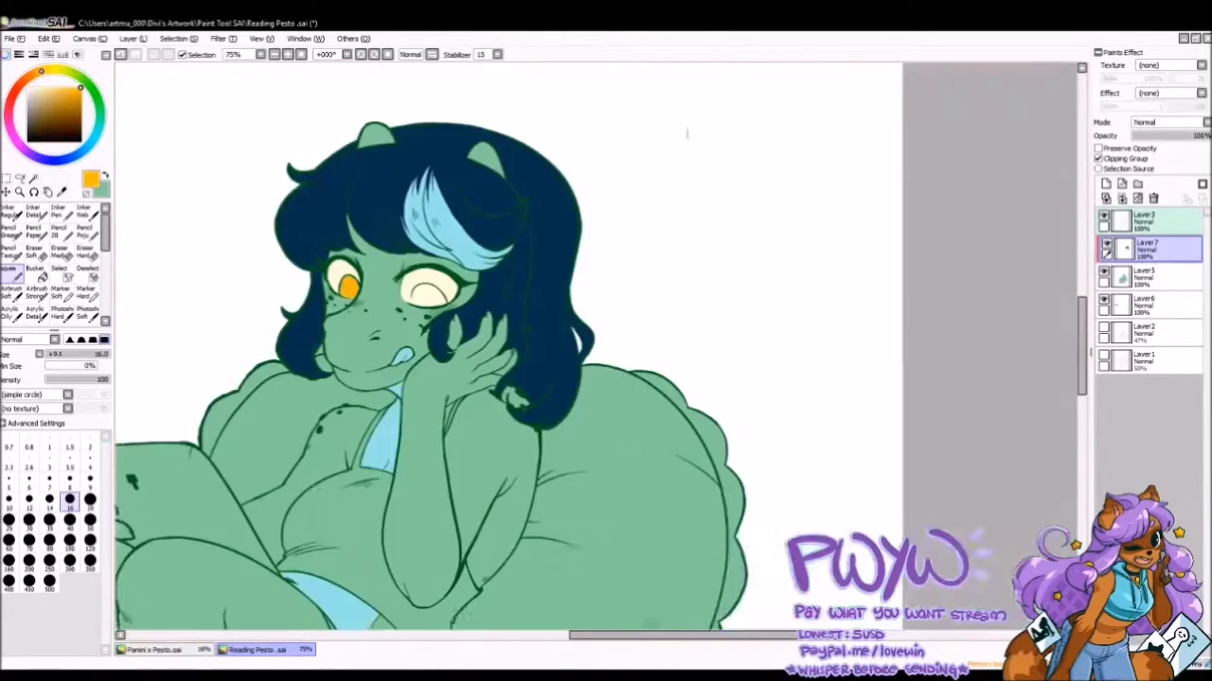
key(ctrl+plus)
Set the brush size to 8 and add pale heart highlights, golden slit pupils and yellow accents to the irises.
click(70, 480)
click(32, 87)
scroll(509, 252, left, 3)
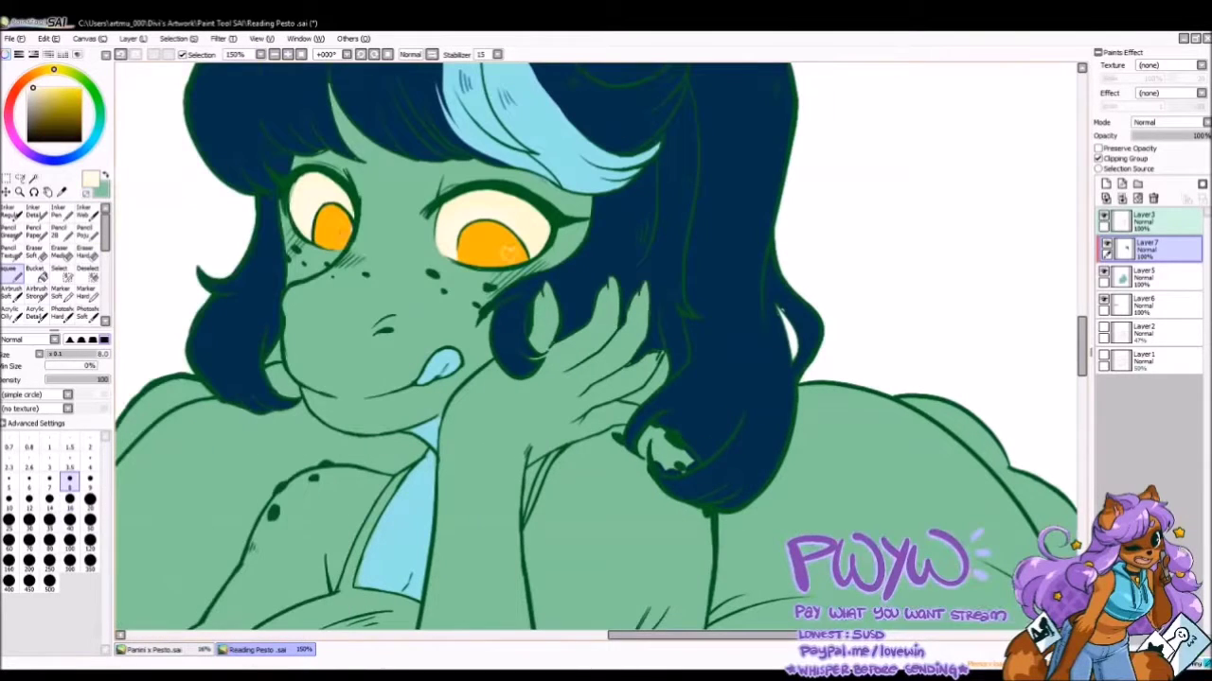
alt+click(333, 233)
click(53, 70)
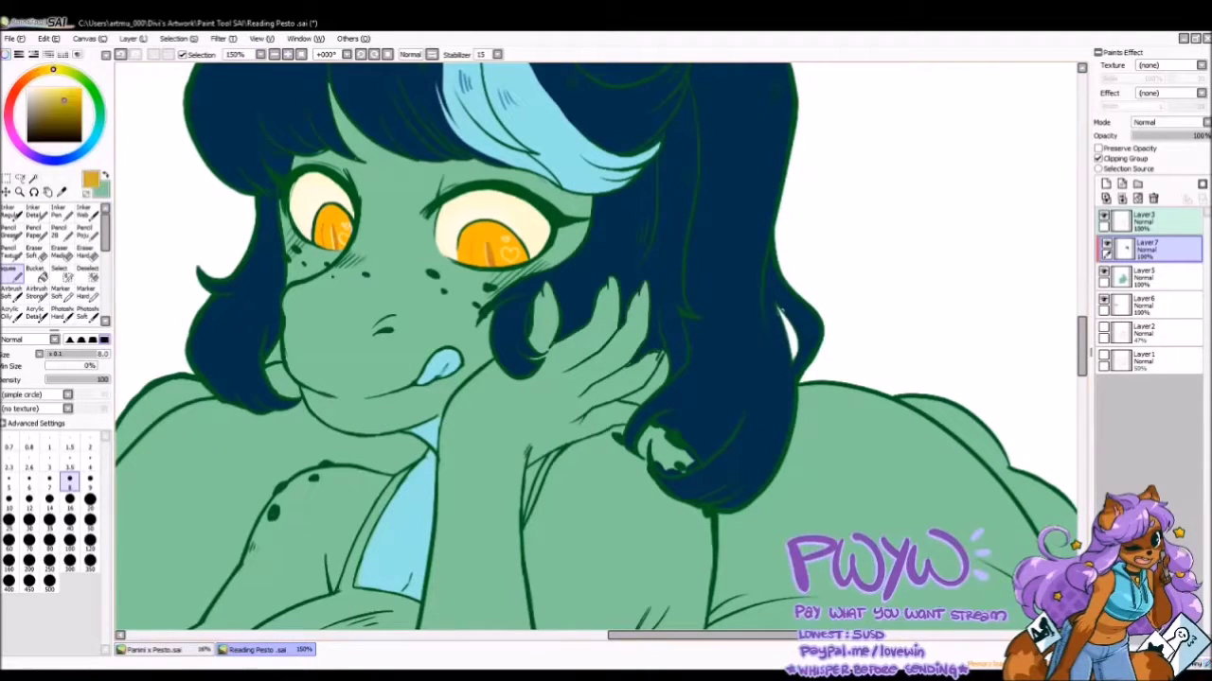
key(ctrl+minus)
key(ctrl+minus)
key(ctrl+minus)
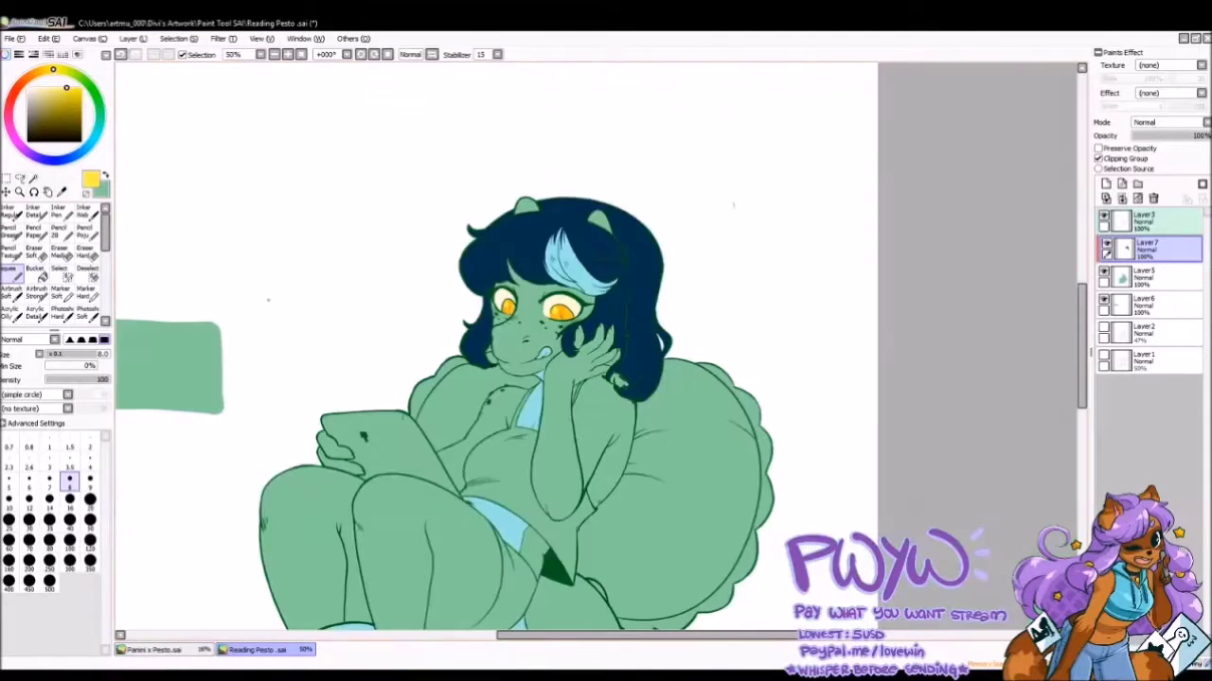
Fill both horns with pale cream on Layer7 and write "Hi!" in green above the head.
drag(1082, 378, 1086, 474)
key(ctrl+plus)
key(ctrl+plus)
key(ctrl+plus)
scroll(1009, 257, up, 3)
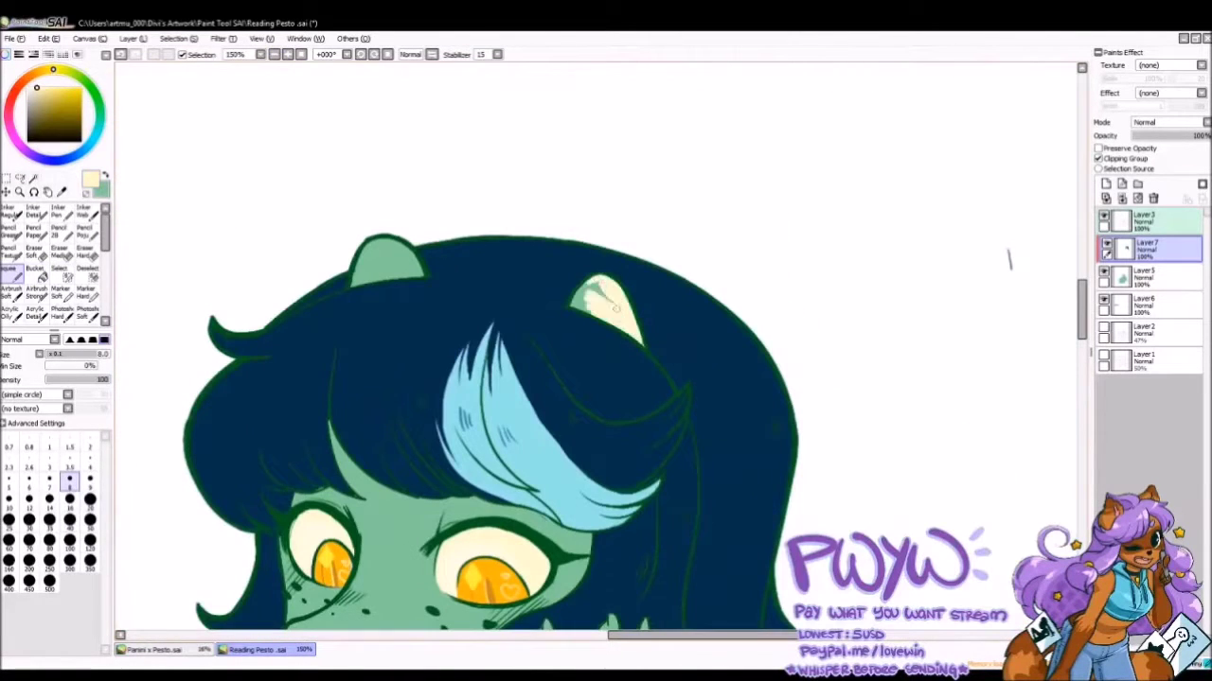
key(x)
click(1145, 248)
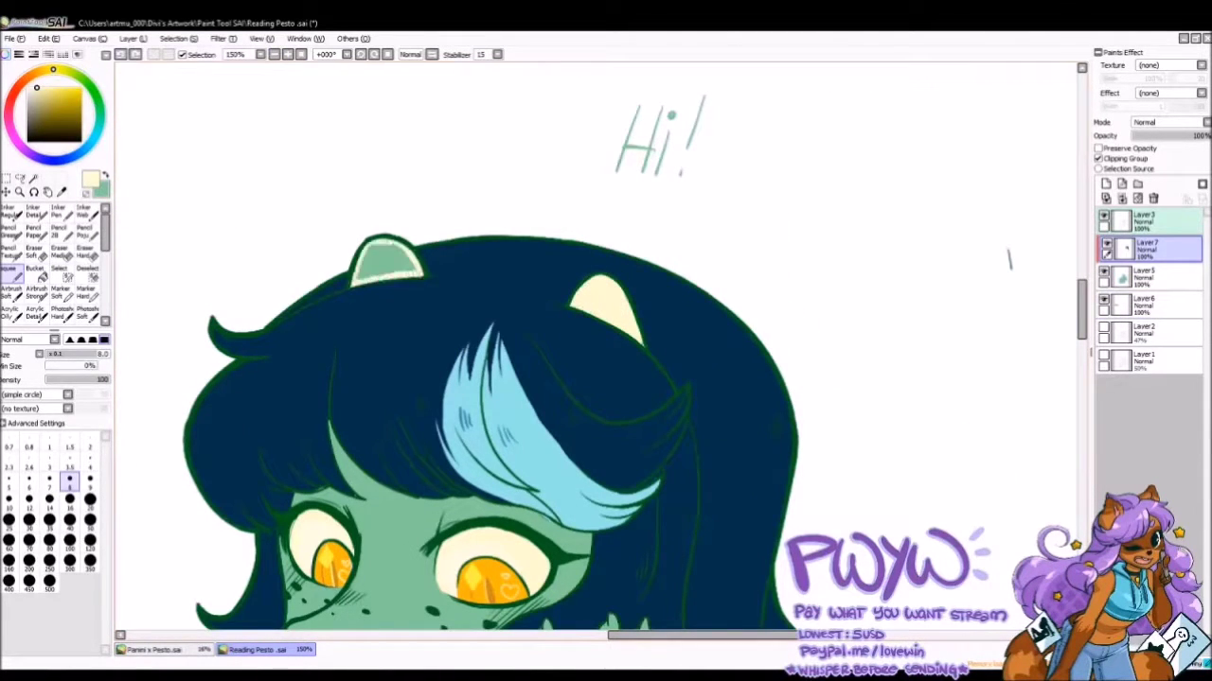
Try shifting the light cyan chest, belly and tail markings to salmon pink within a lasso selection.
key(ctrl+minus)
key(ctrl+minus)
key(ctrl+minus)
key(ctrl+minus)
key(ctrl+minus)
drag(579, 409, 430, 525)
key(ctrl+u)
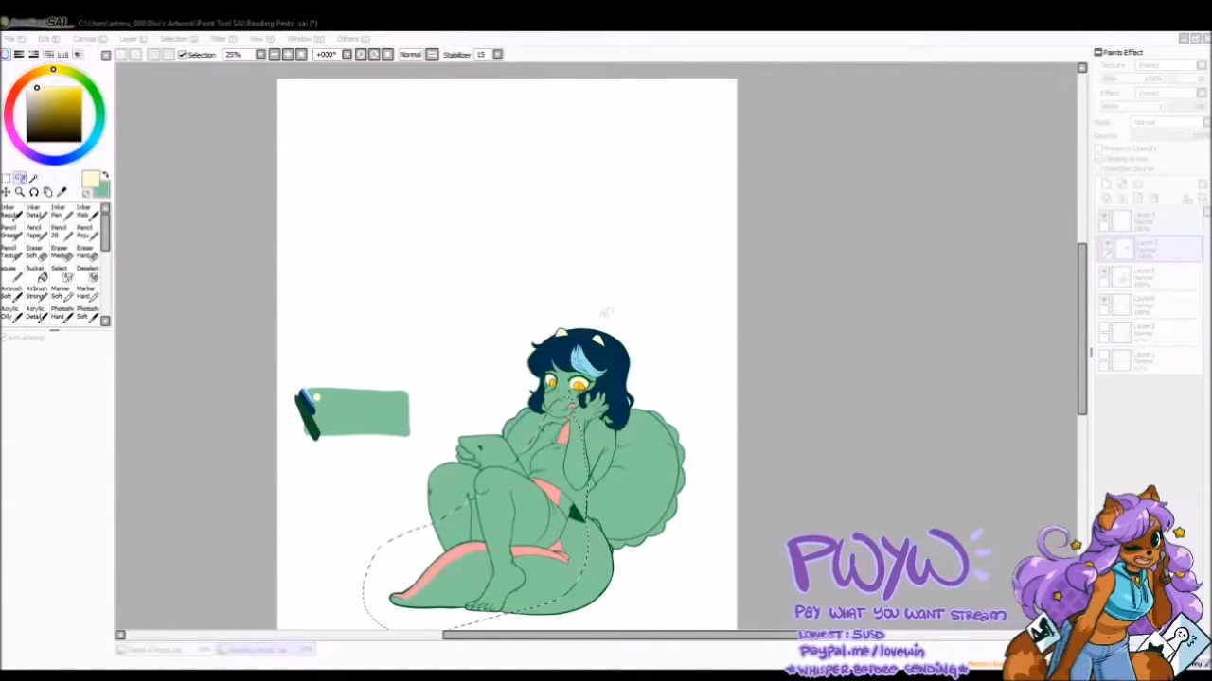
key(Escape)
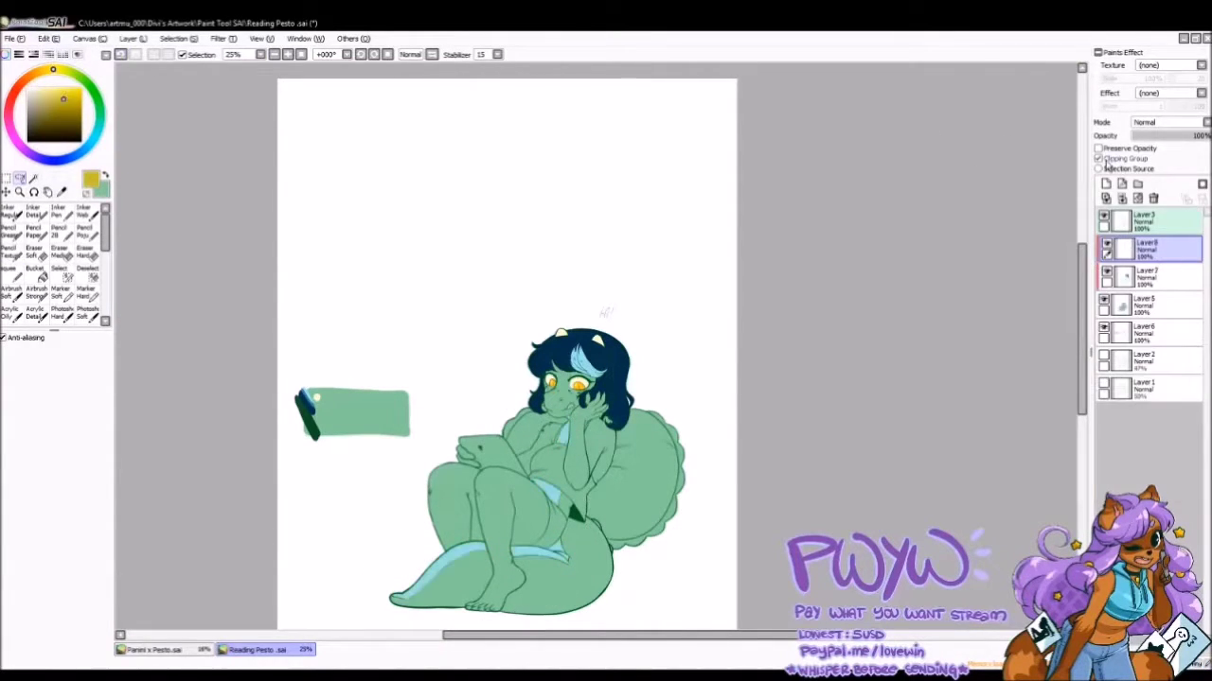
Clip the empty Layer8 to the figure's base fill and toggle Layer7's visibility to check its contents.
click(1098, 159)
click(1109, 273)
click(1106, 273)
scroll(598, 367, up, 5)
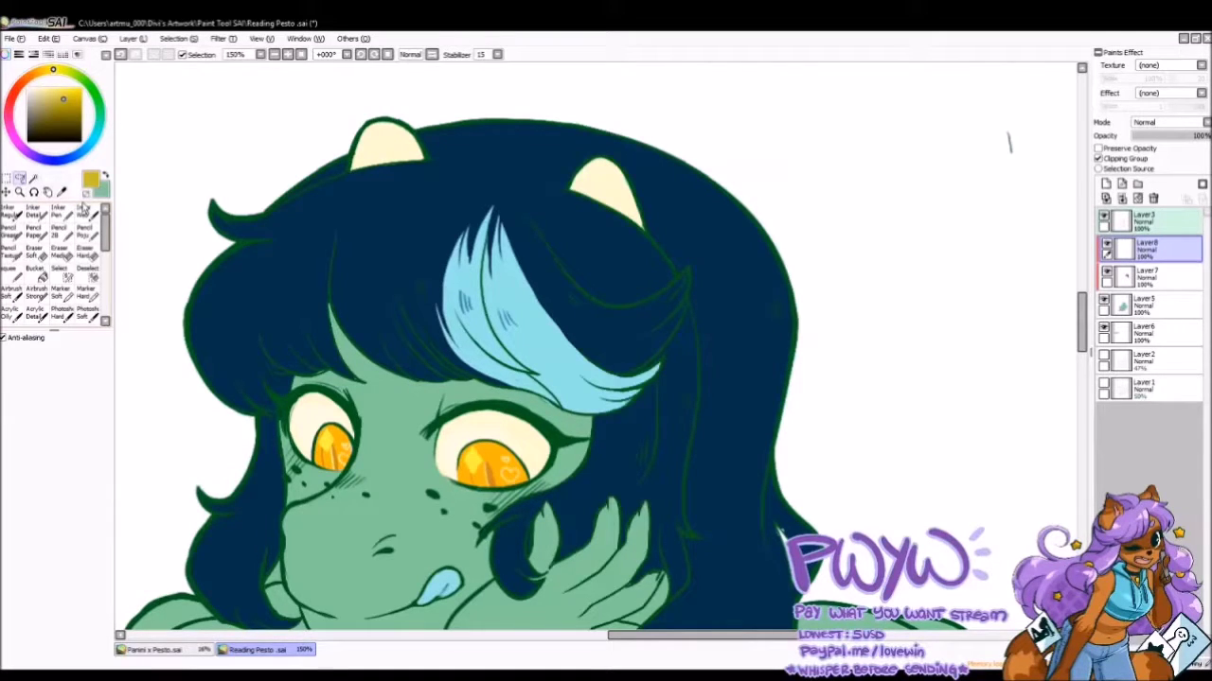
Select the eyes and horns and separate them from Layer7 onto their own clipped layer.
key(ctrl+shift+n)
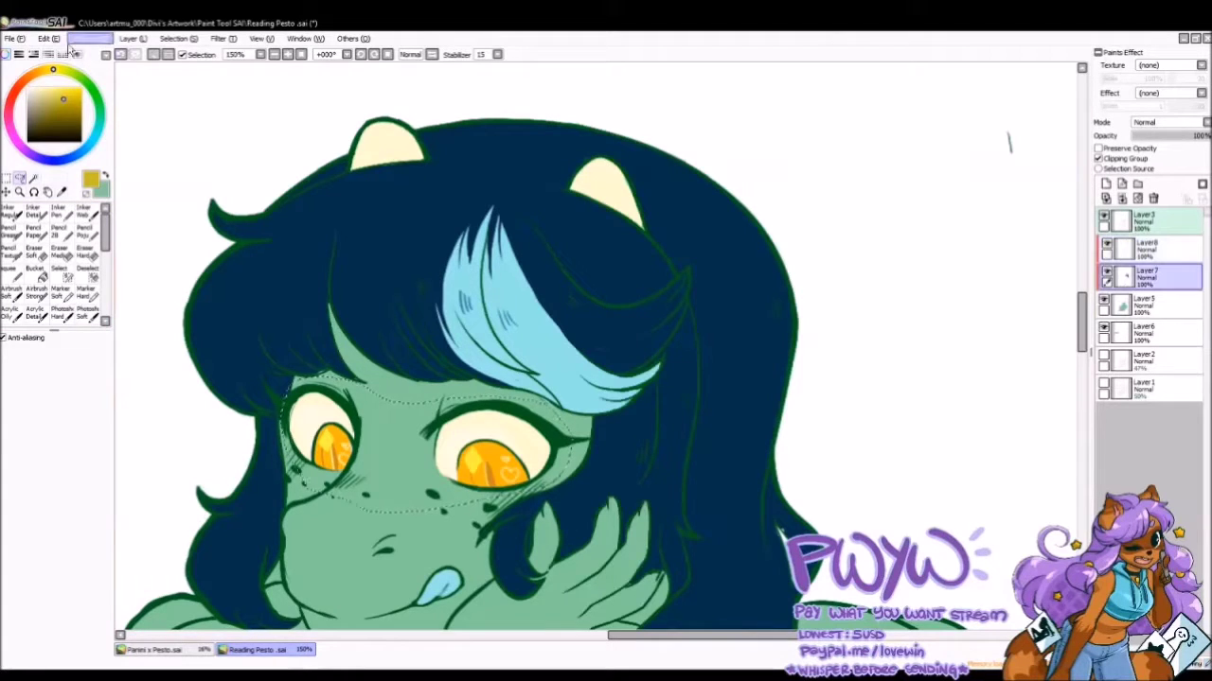
click(63, 273)
click(49, 499)
drag(383, 132, 365, 163)
mouse_move(601, 170)
mouse_down()
mouse_move(615, 194)
mouse_move(592, 179)
mouse_up()
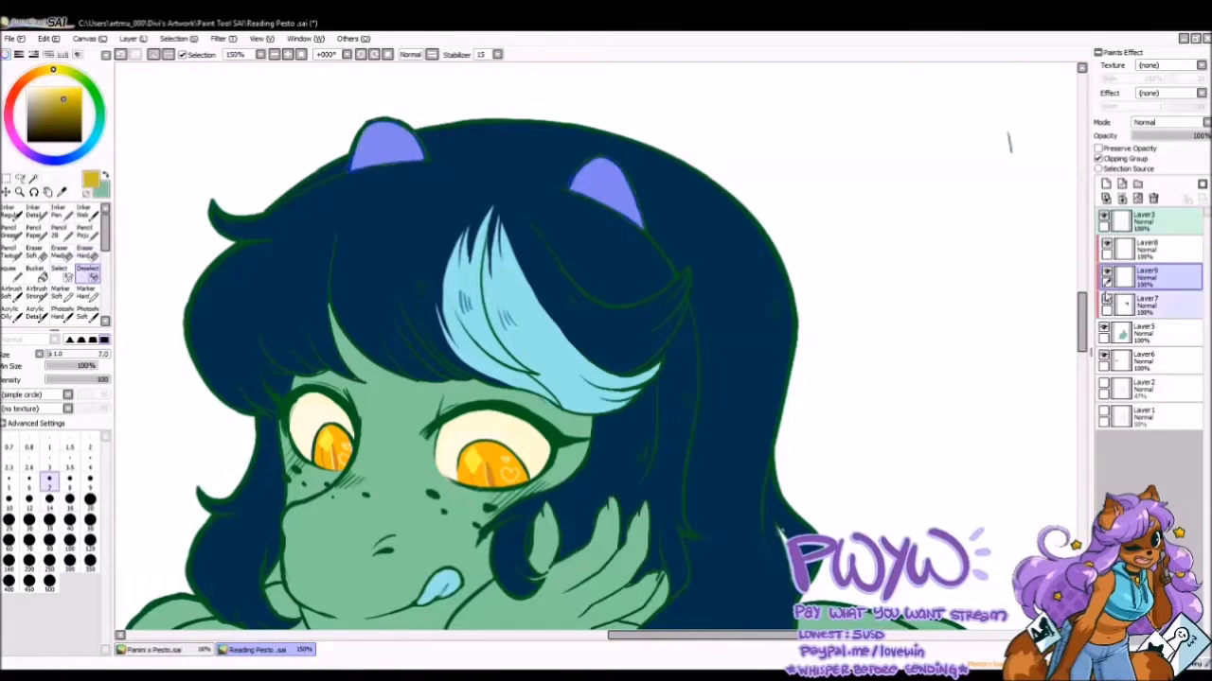
Separate the light cyan skin markings from Layer7 onto another clipped layer and add orange and yellow palette swatches on Layer6.
click(1147, 303)
key(ctrl+shift+n)
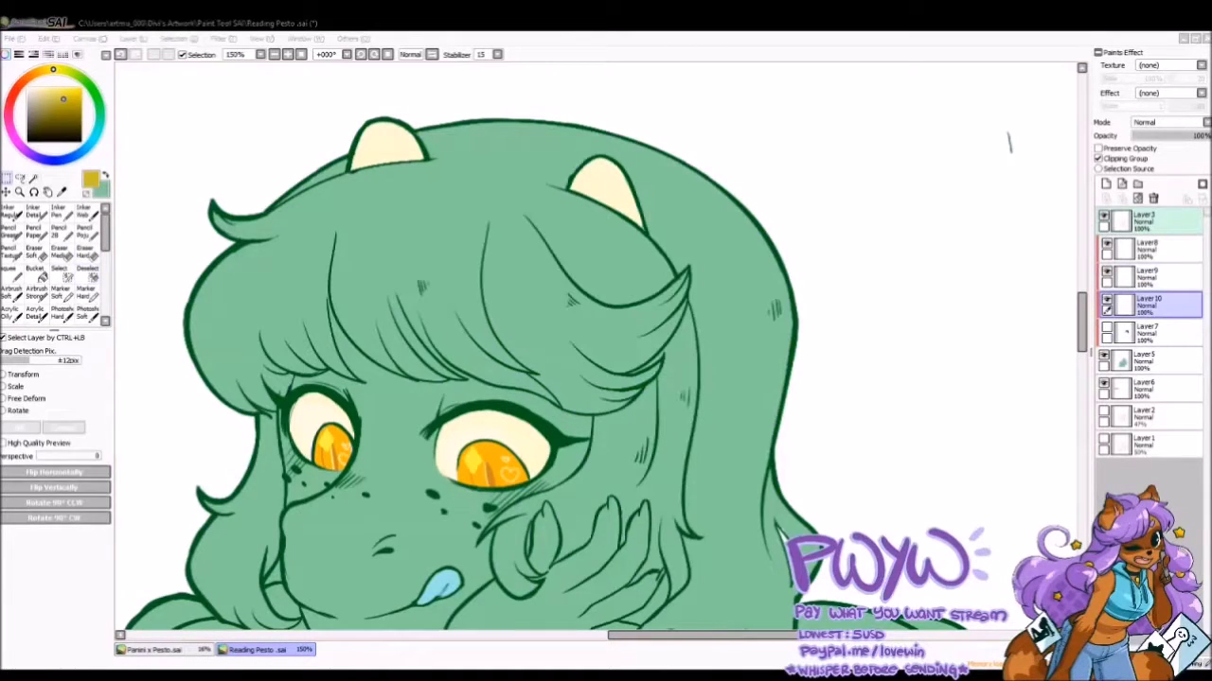
click(14, 272)
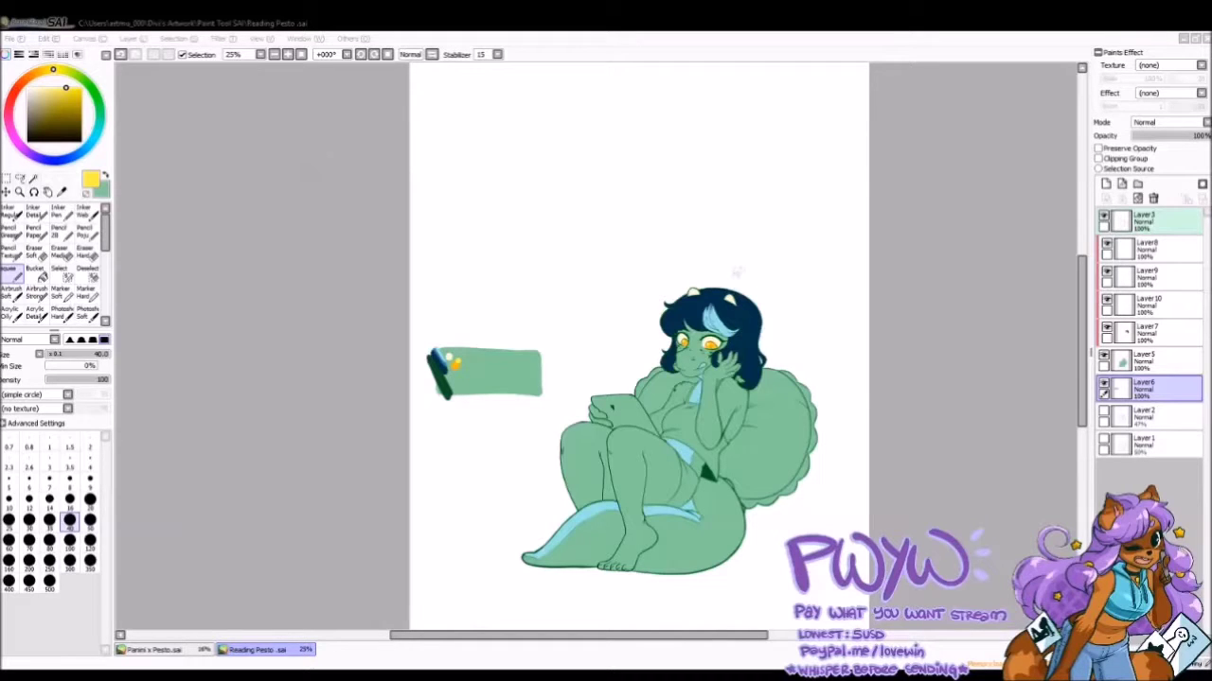
Doodle a small curly-haired face in dark olive on Layer6 with the note "THANKS♡ GNIGHT" beside it.
click(463, 151)
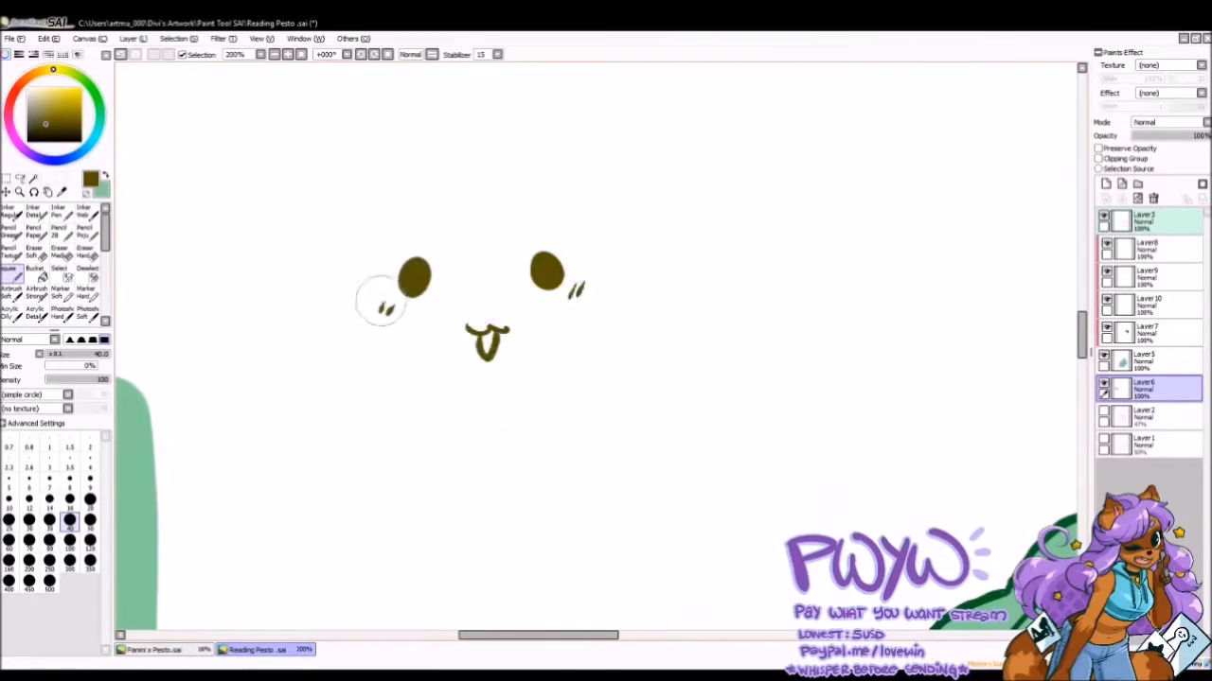
click(485, 313)
mouse_move(502, 348)
mouse_down()
mouse_move(616, 274)
mouse_move(653, 374)
mouse_up()
drag(336, 260, 332, 324)
mouse_move(378, 269)
mouse_down()
mouse_move(364, 333)
mouse_move(419, 237)
mouse_move(486, 189)
mouse_move(406, 94)
mouse_move(734, 213)
mouse_move(937, 255)
mouse_up()
drag(696, 360, 946, 426)
scroll(606, 340, down, 4)
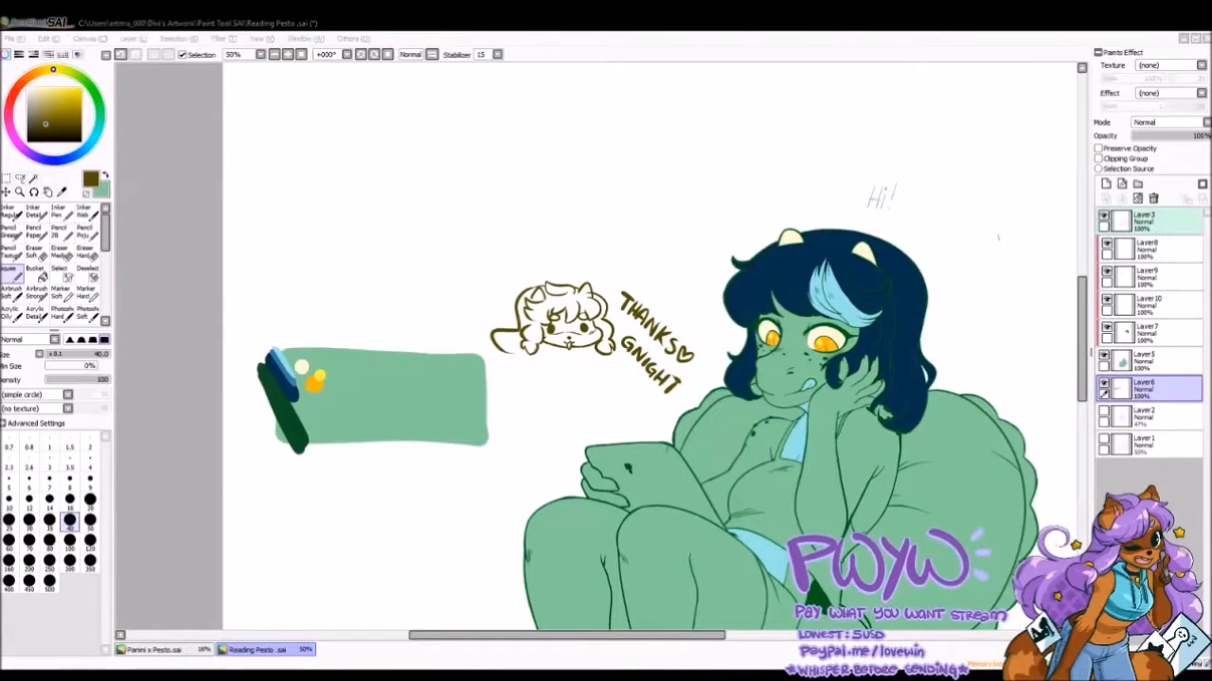
key(alt+Tab)
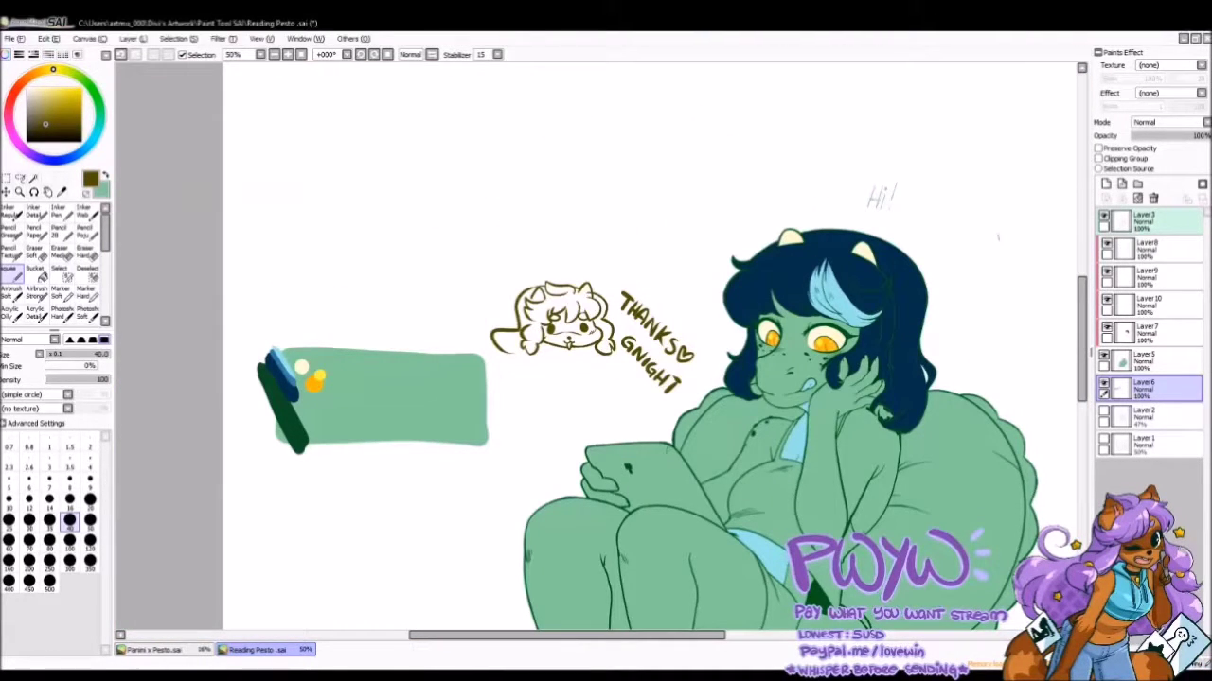